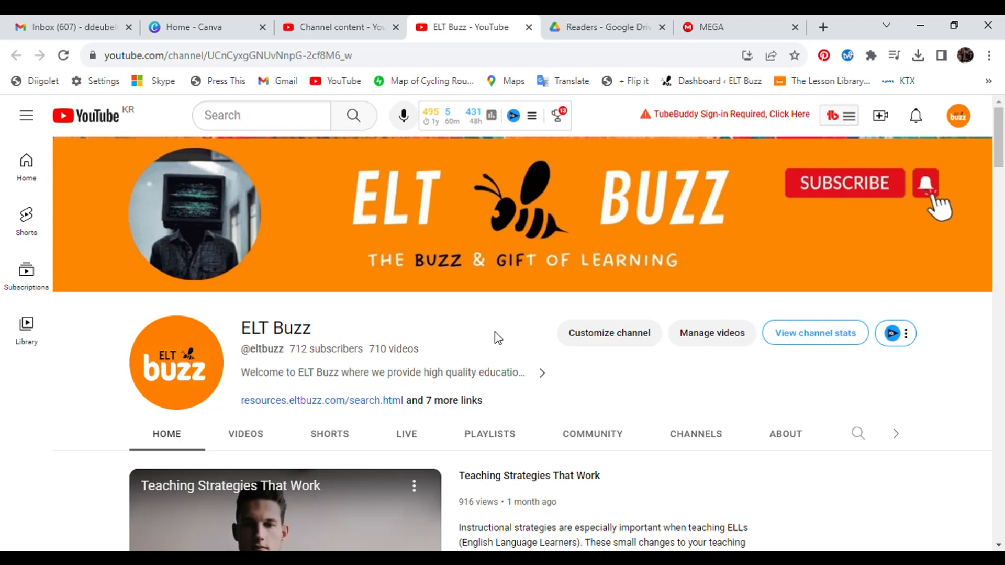
scroll(492, 338, "down", 12)
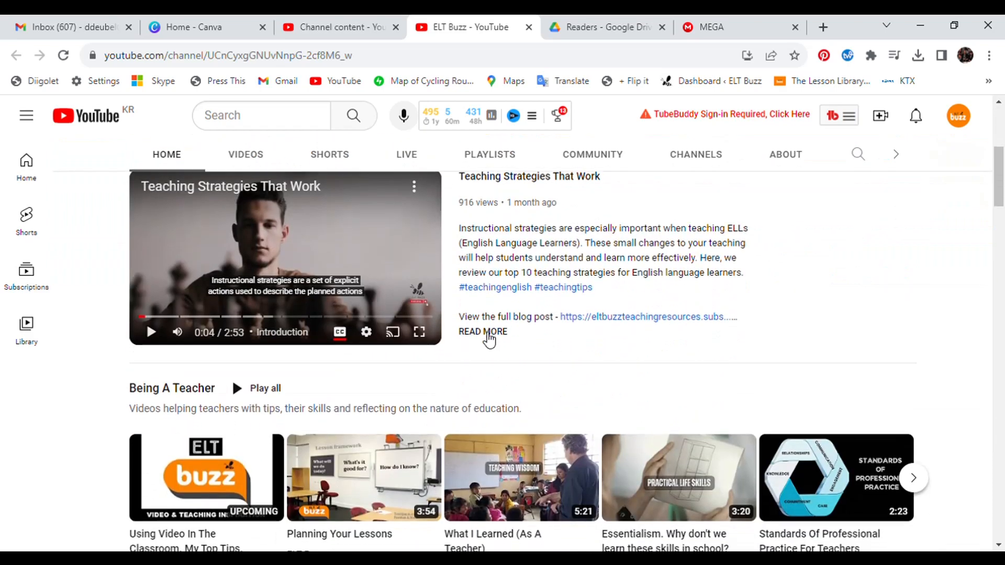
scroll(476, 340, "down", 9)
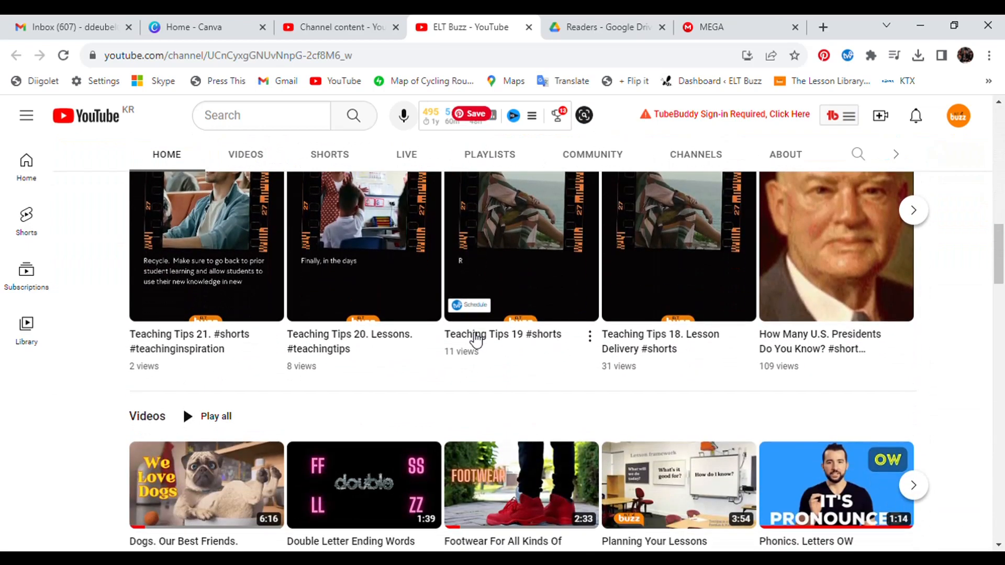
scroll(476, 340, "up", 20)
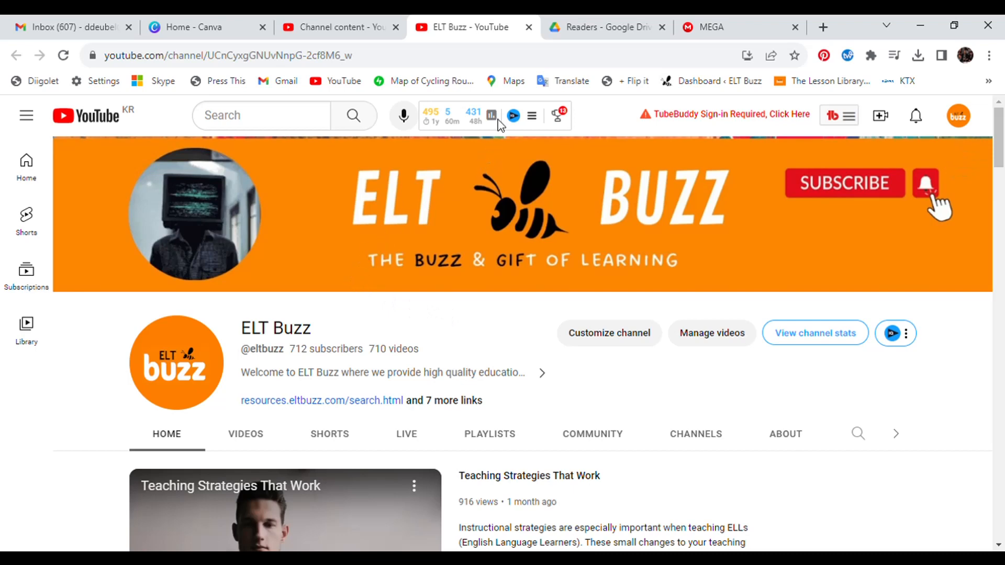
Switch to MEGA and open the Level 3 B1 PPTx folder inside CEFR Aligned Leveled Readers
left_click(708, 29)
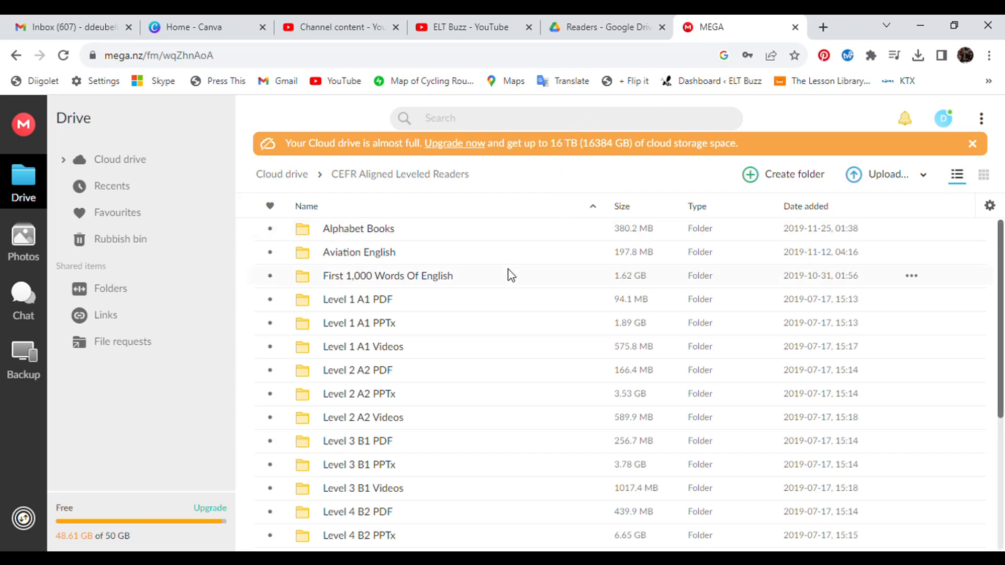
scroll(502, 288, "down", 5)
scroll(484, 309, "up", 5)
scroll(464, 345, "down", 5)
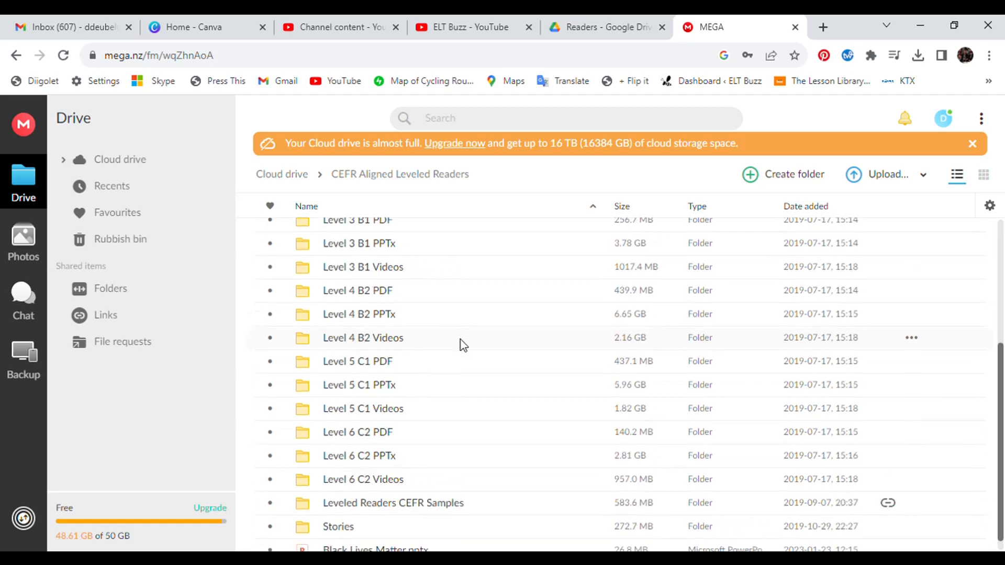
scroll(450, 335, "up", 3)
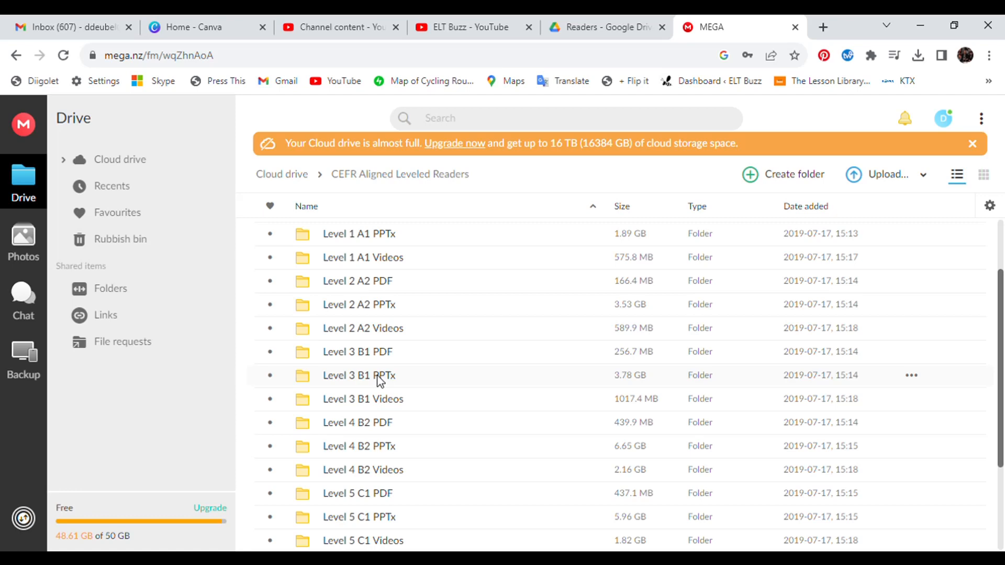
double_click(379, 380)
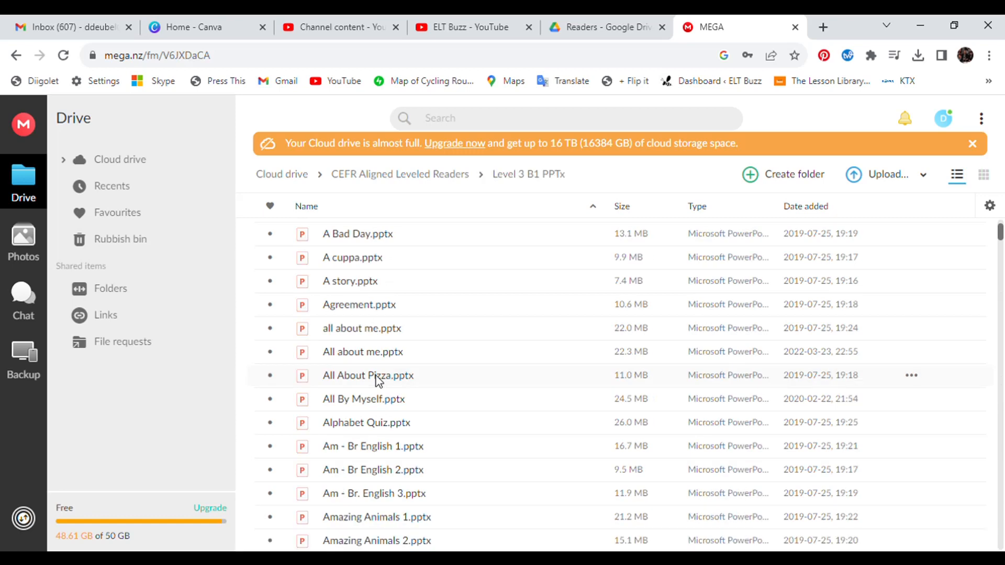
Look through the PowerPoint readers stored in the Level 3 B1 PPTx folder
scroll(379, 390, "down", 10)
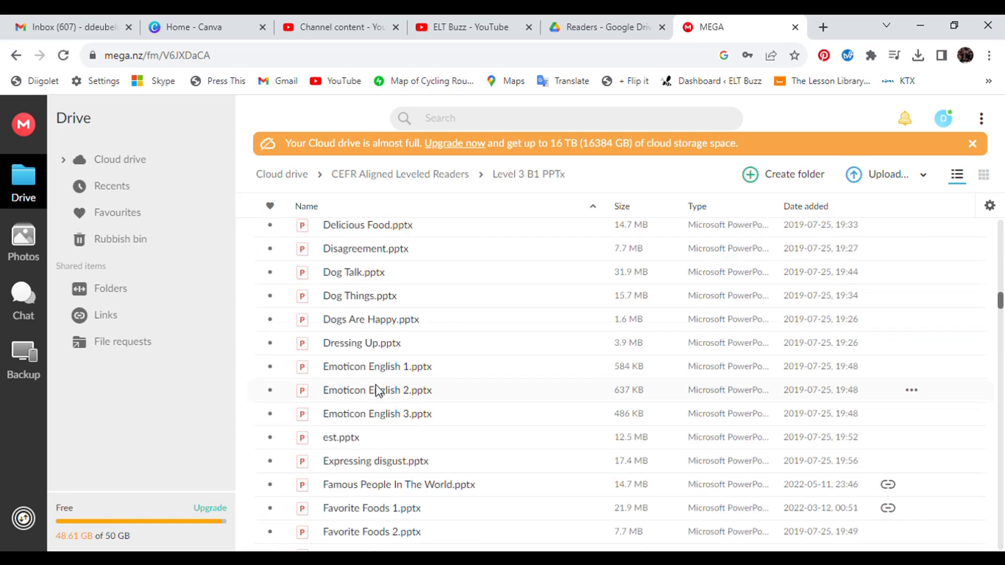
scroll(377, 390, "down", 3)
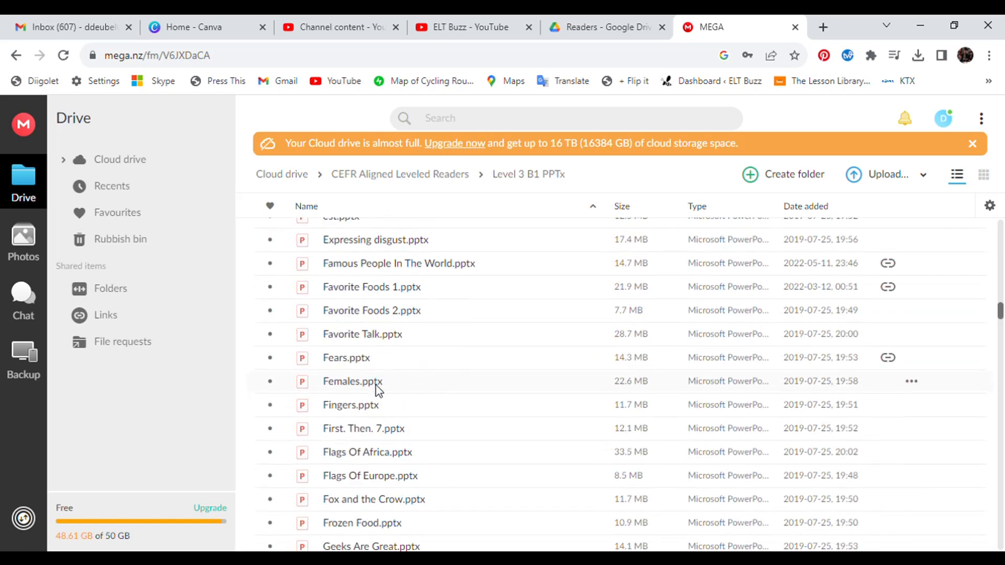
scroll(378, 389, "down", 5)
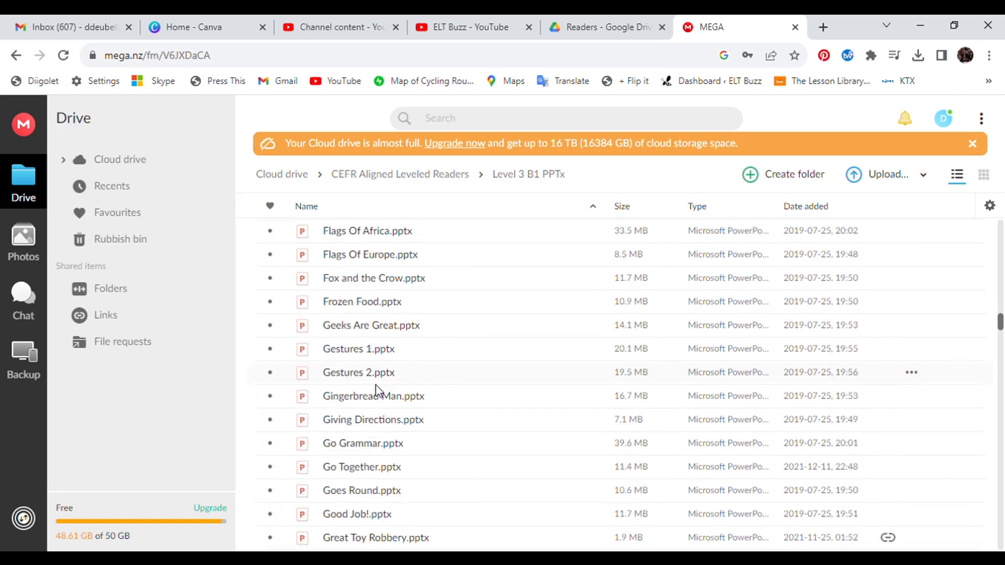
scroll(376, 390, "down", 3)
scroll(377, 390, "down", 5)
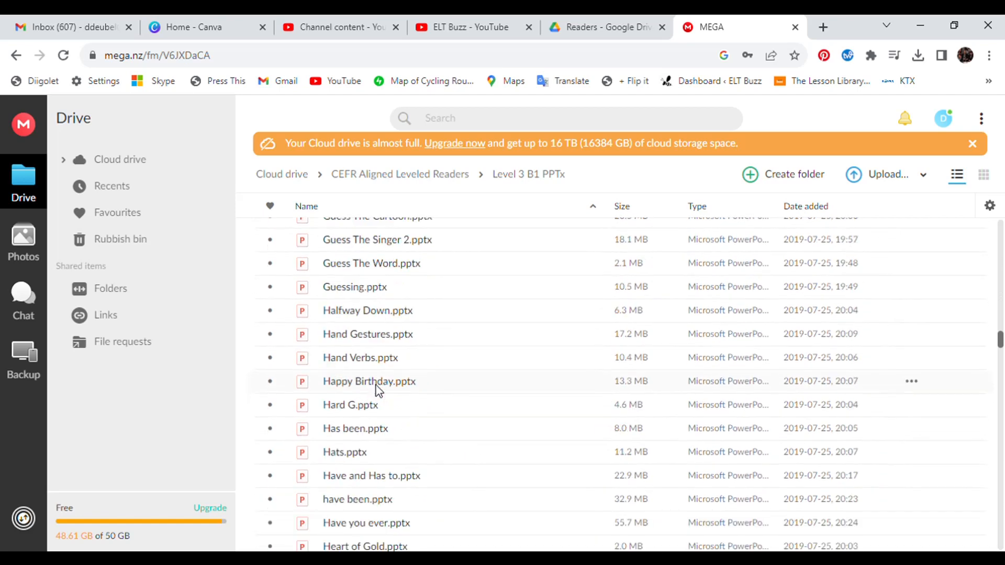
scroll(376, 385, "down", 7)
scroll(376, 386, "up", 12)
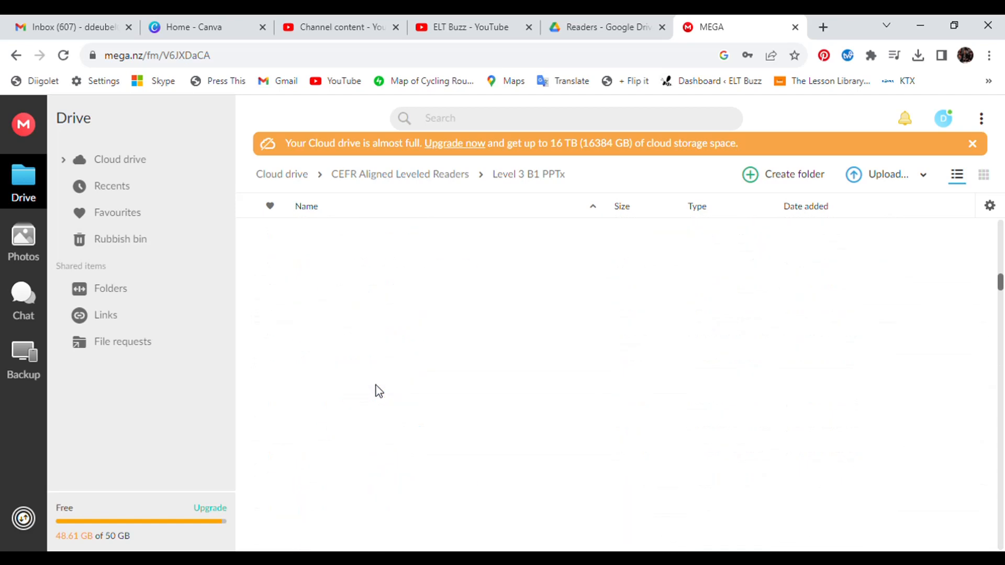
scroll(376, 385, "up", 10)
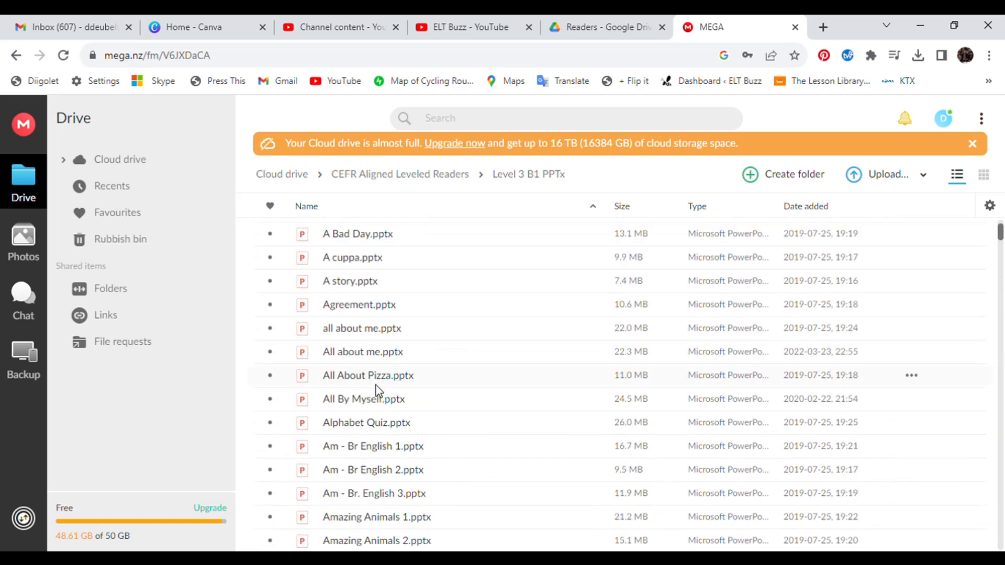
scroll(376, 385, "down", 10)
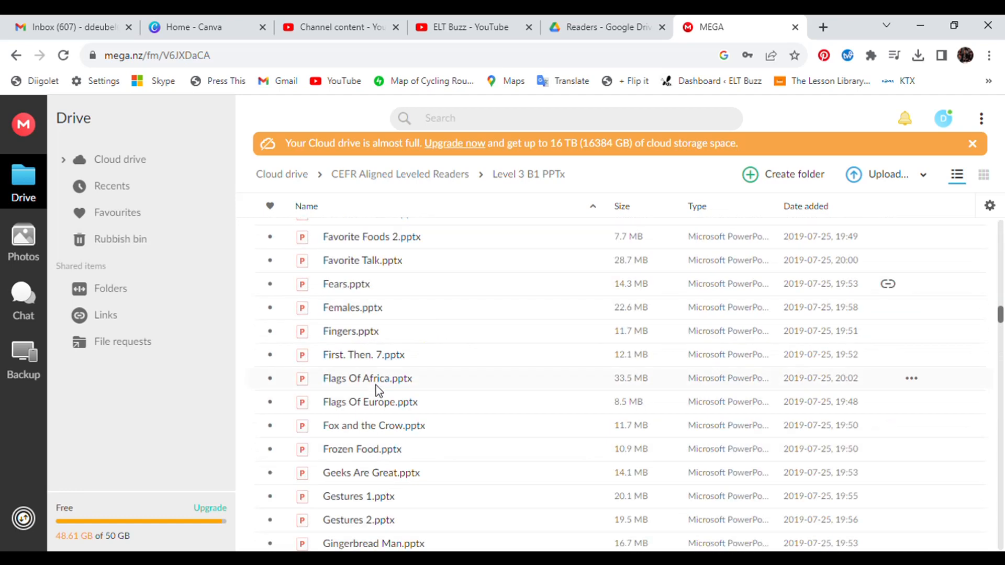
Find Delicious Food.pptx in the Level 3 B1 PPTx folder and download it to the computer
scroll(376, 385, "up", 4)
scroll(376, 385, "up", 2)
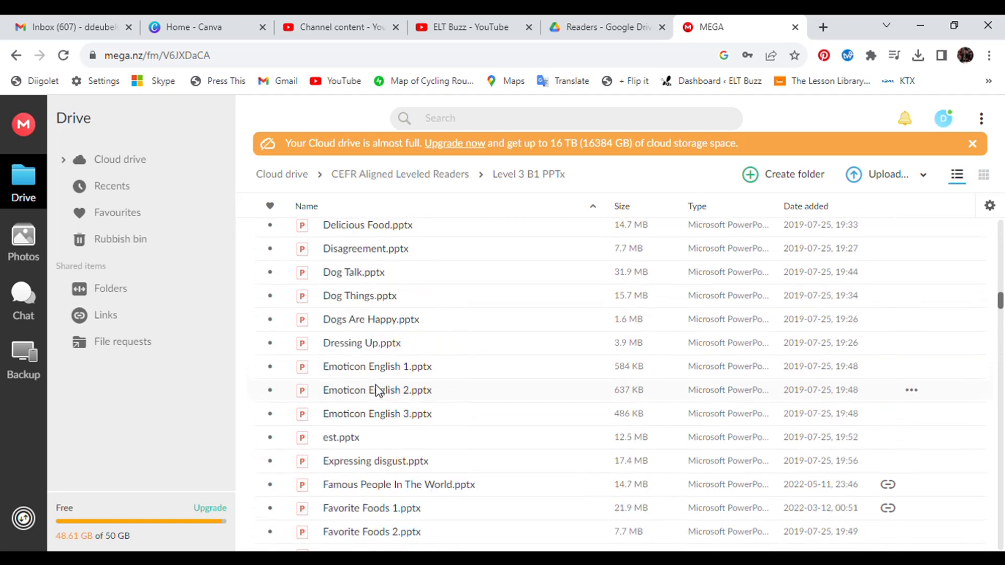
scroll(376, 390, "up", 3)
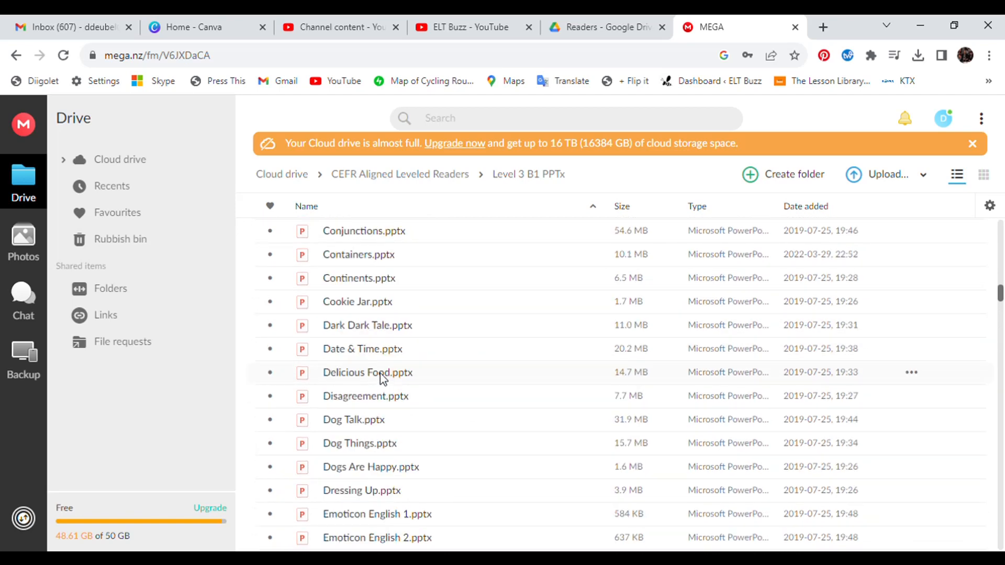
left_click(380, 372)
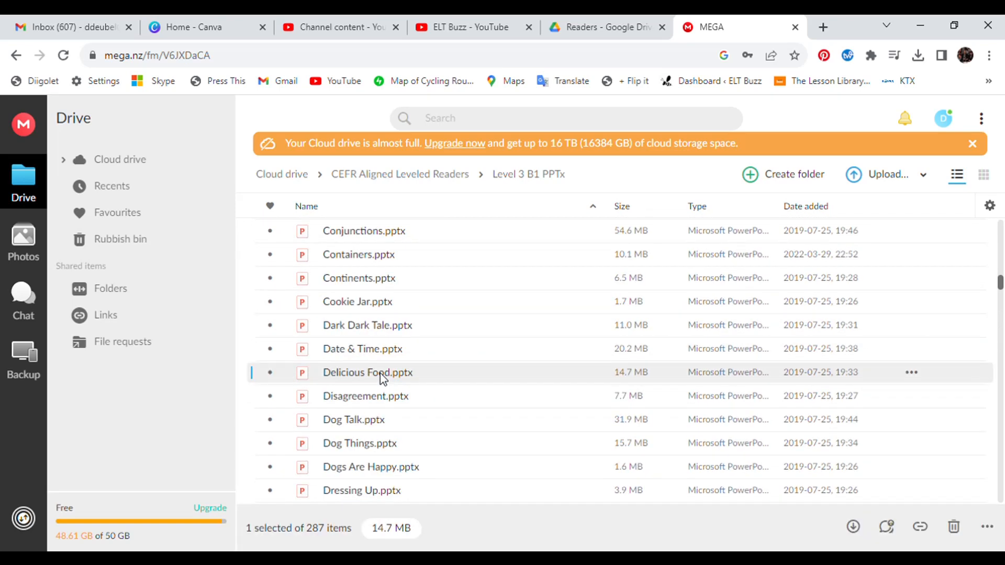
double_click(384, 378)
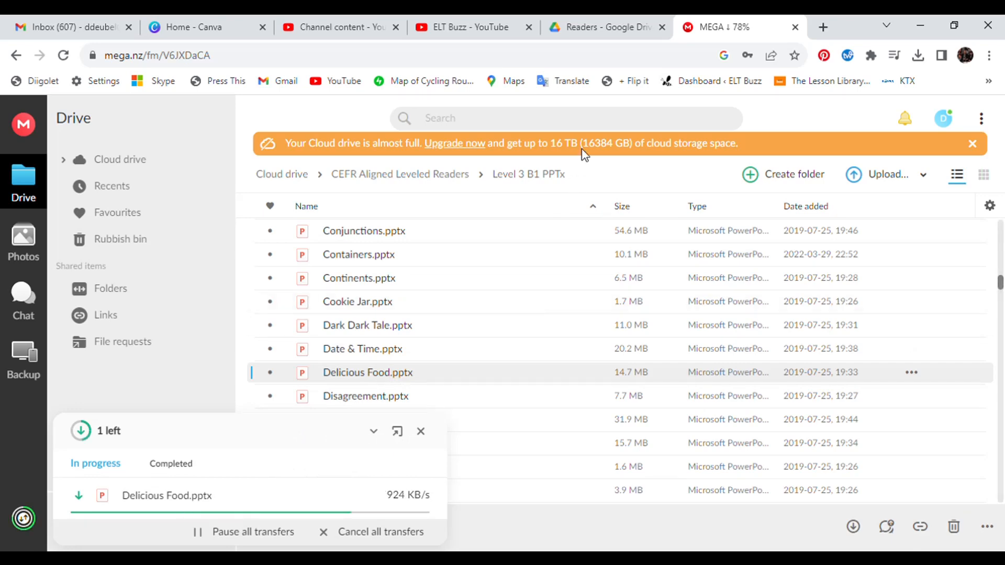
Switch to Google Drive and upload the downloaded Delicious Food.pptx to the Readers folder
left_click(594, 29)
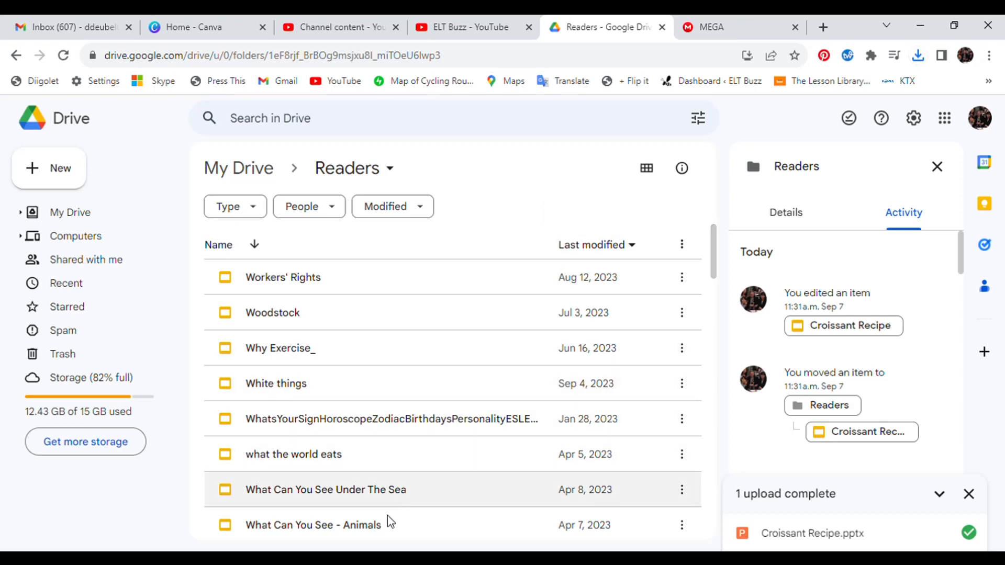
left_click(392, 558)
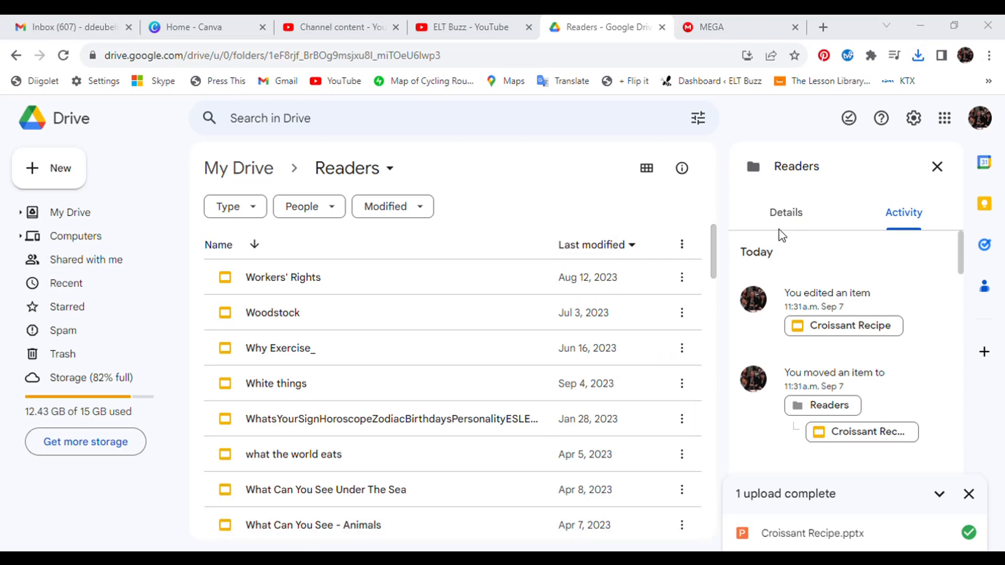
left_click_drag(677, 241, 404, 376)
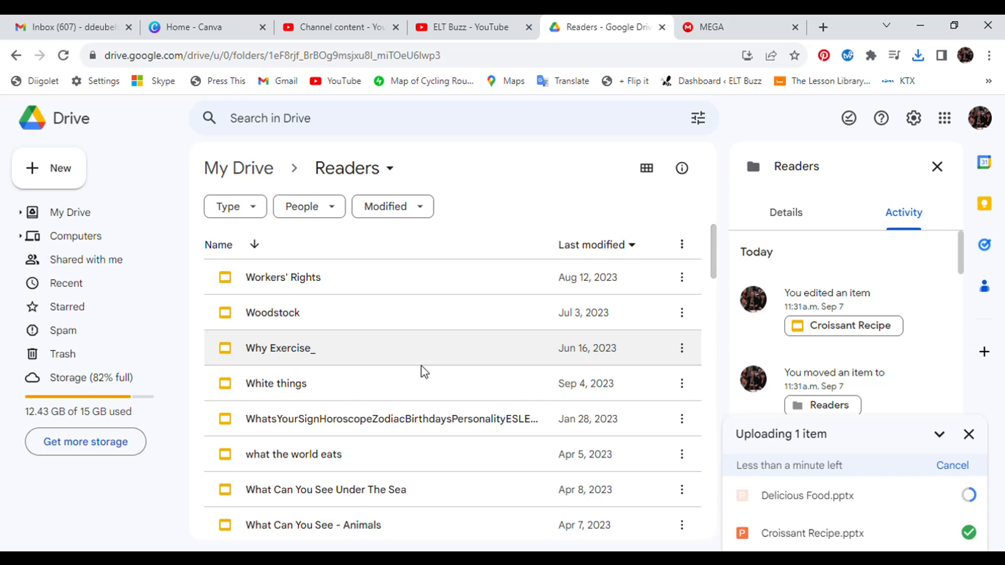
Open the uploaded Croissant Recipe presentation in Google Slides and download it as Plain Text (.txt)
left_click(787, 544)
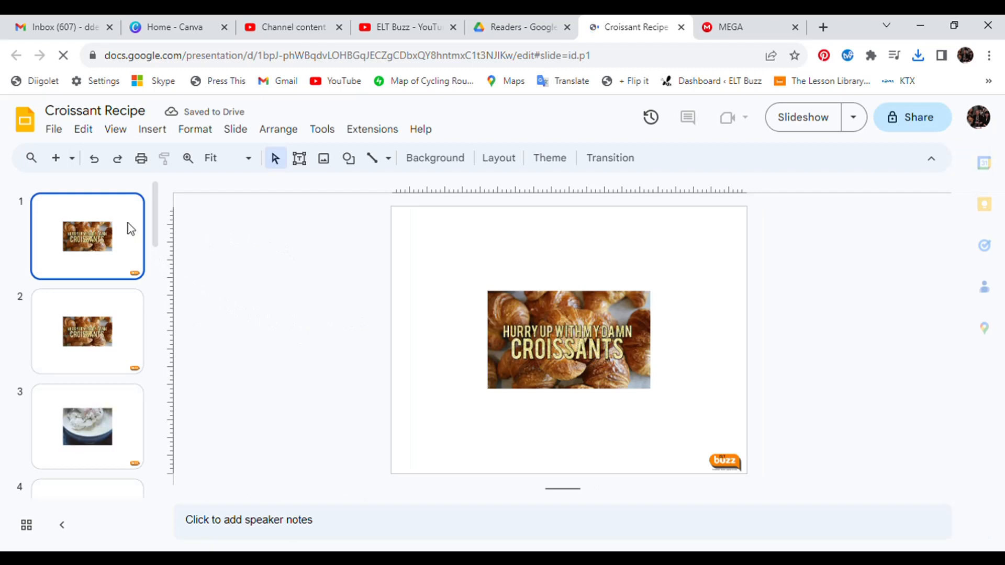
left_click(54, 130)
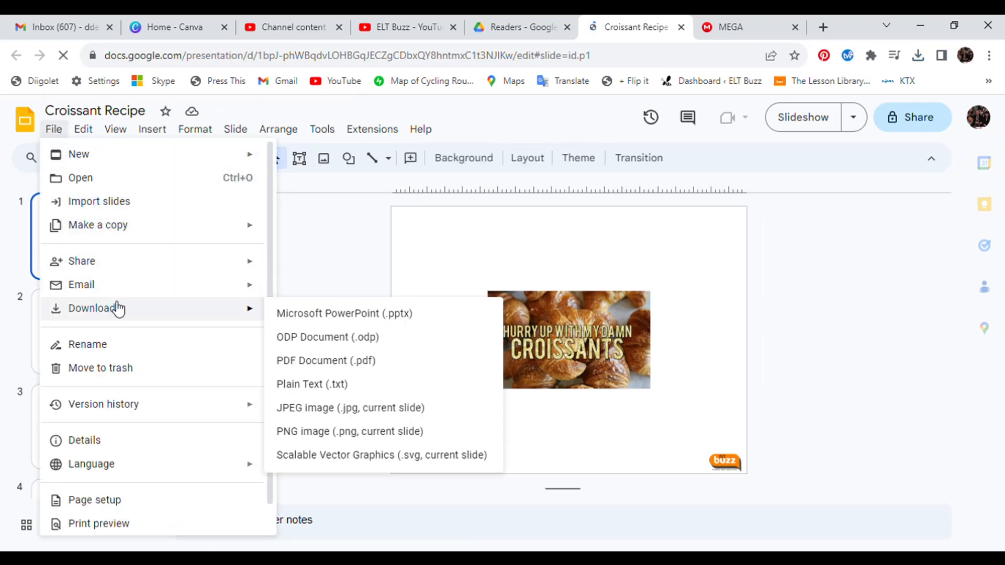
mouse_move(240, 314)
left_click(291, 383)
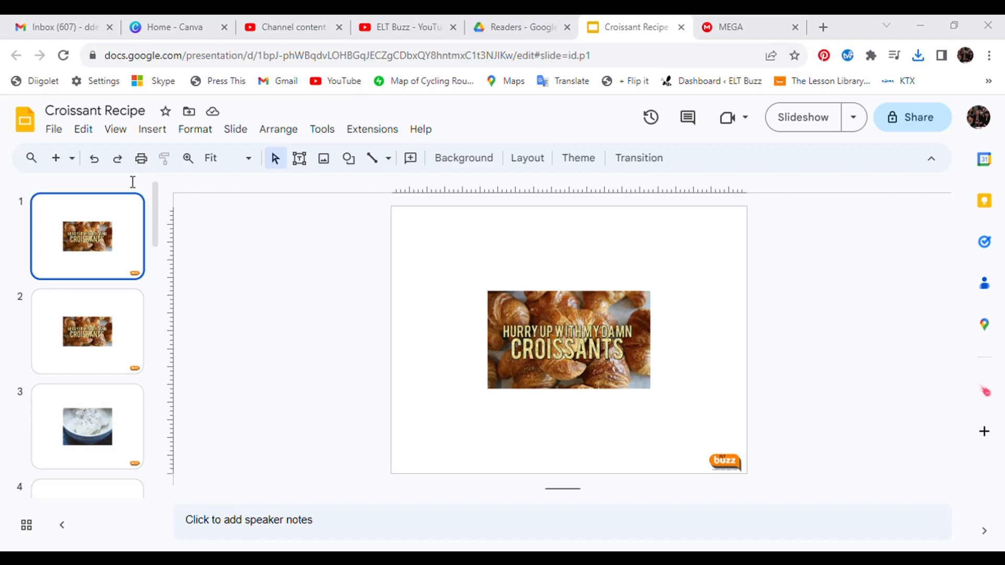
Switch to Canva and create a new blank Video design
left_click(163, 27)
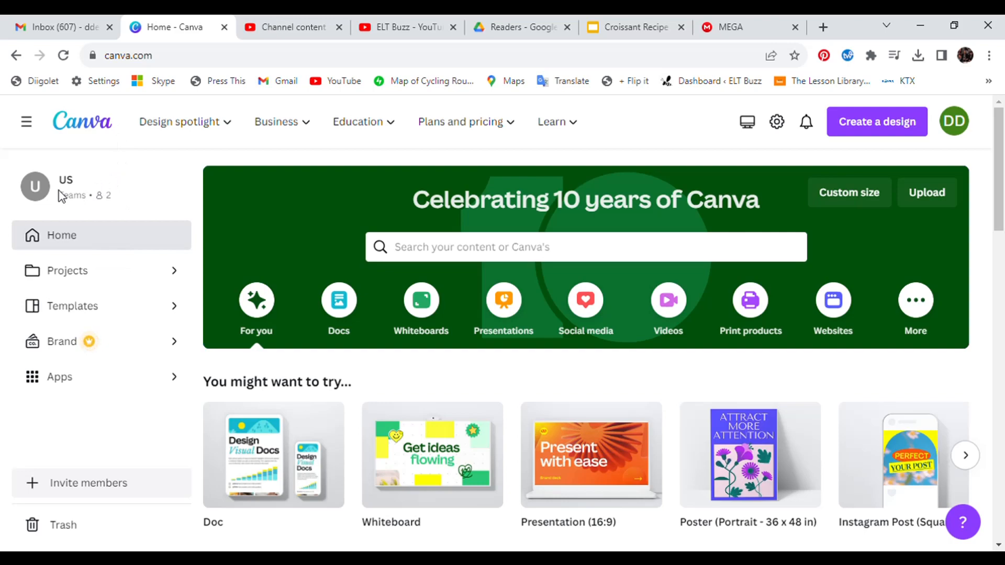
scroll(96, 258, "down", 4)
scroll(96, 257, "up", 3)
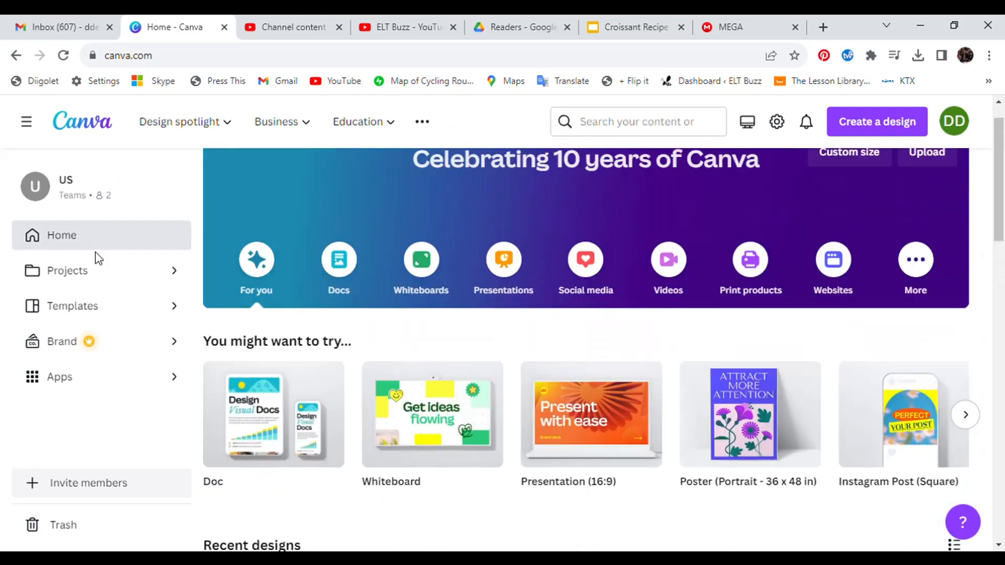
scroll(96, 253, "up", 1)
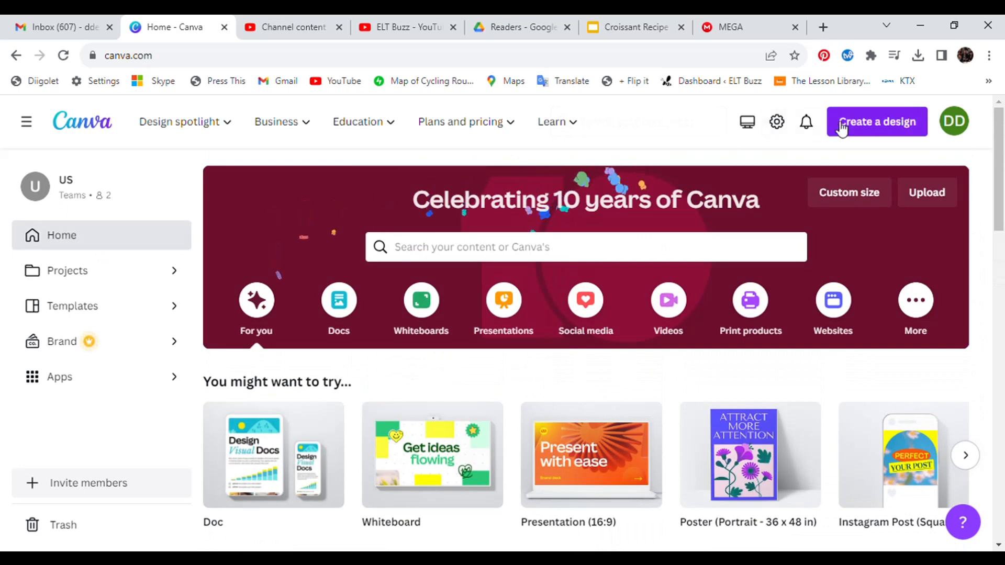
left_click(854, 125)
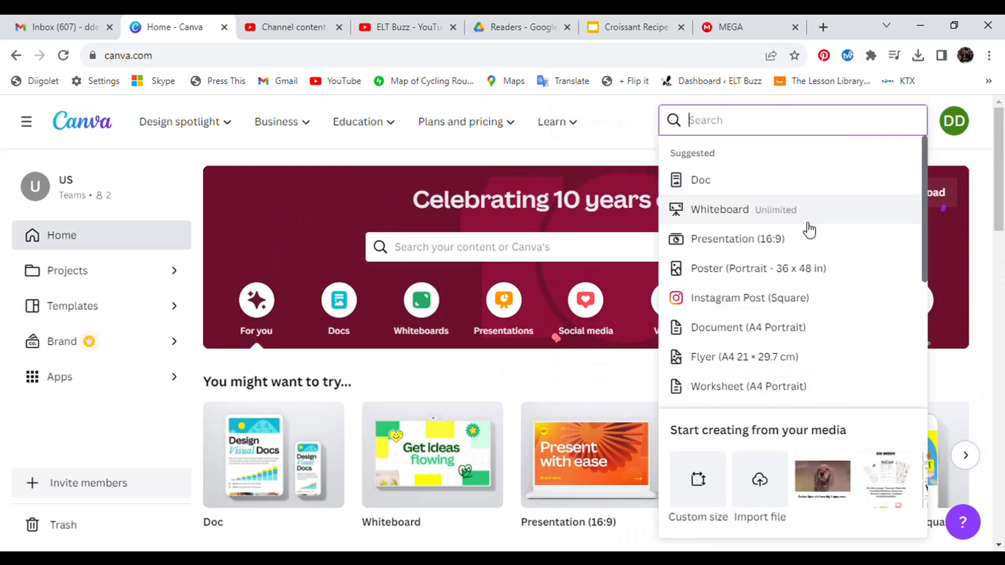
scroll(774, 272, "down", 4)
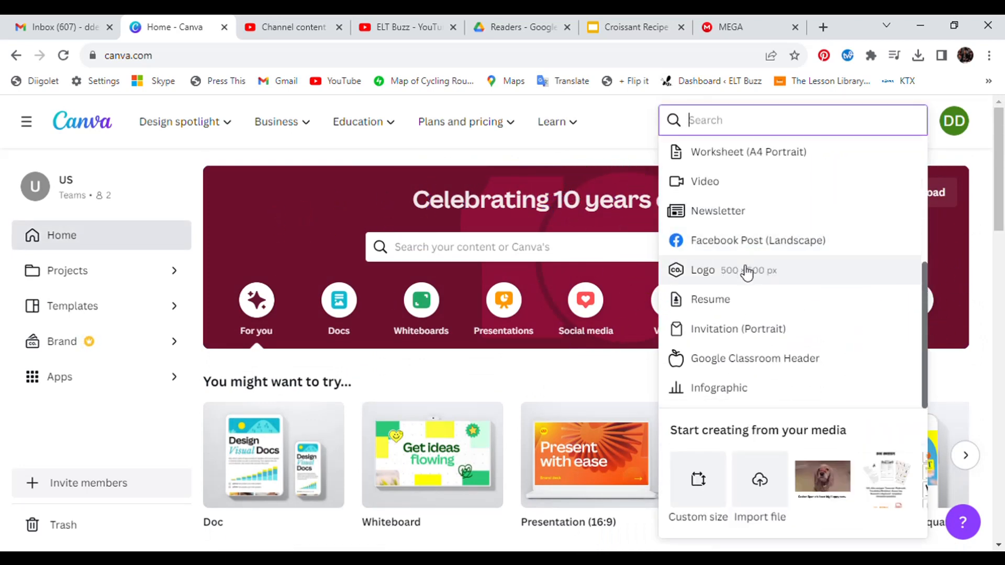
left_click(716, 184)
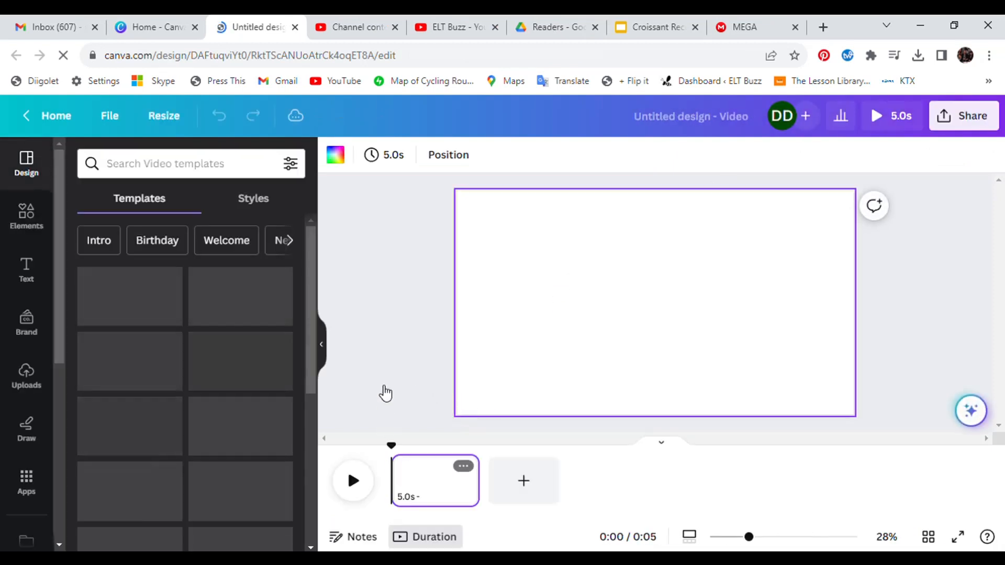
left_click(749, 27)
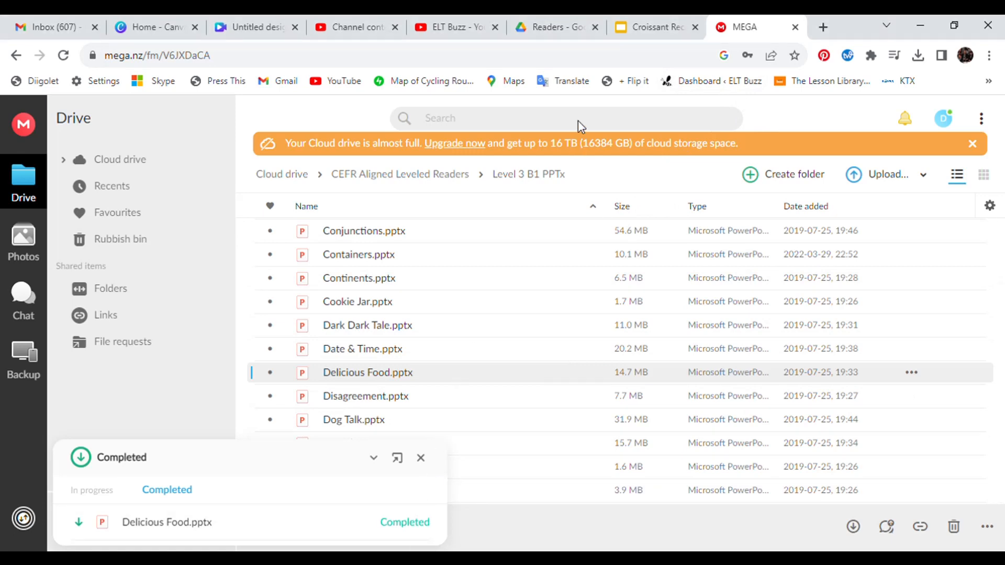
left_click(174, 28)
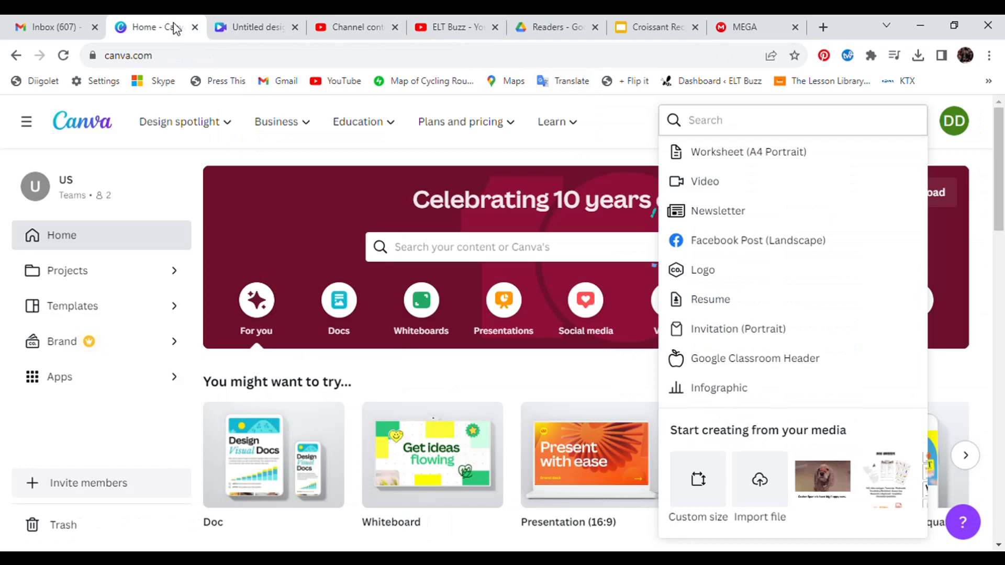
left_click(265, 28)
Add eight blank pages to the untitled video design to make nine pages in total
left_click(523, 480)
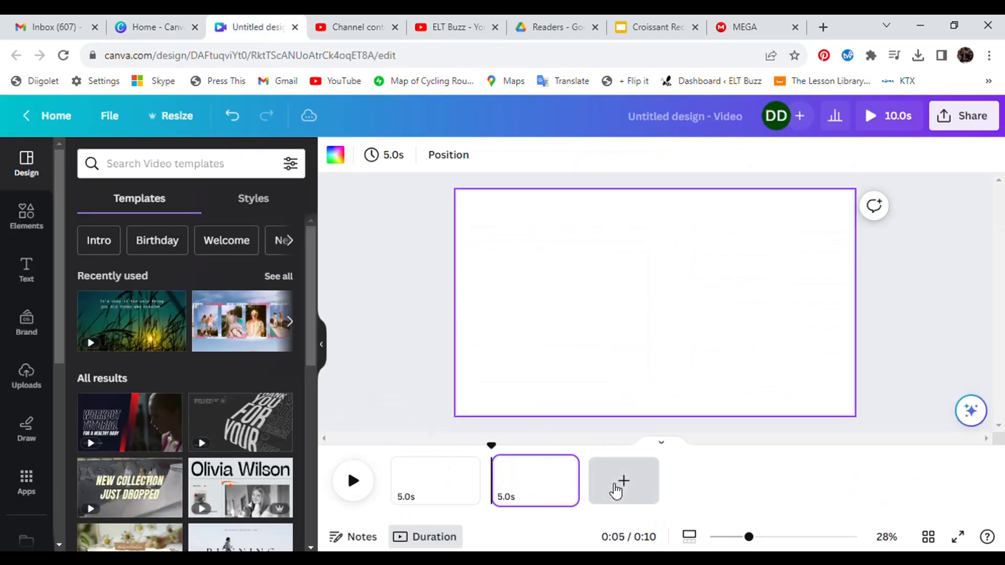
left_click(620, 481)
left_click(724, 489)
left_click(796, 478)
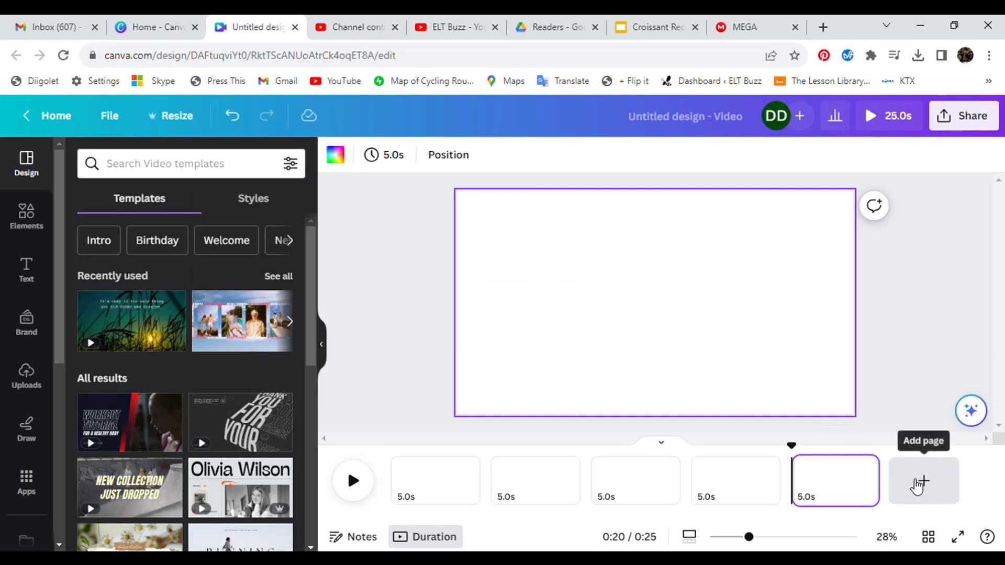
left_click(919, 485)
left_click(968, 487)
left_click(968, 487)
left_click(968, 487)
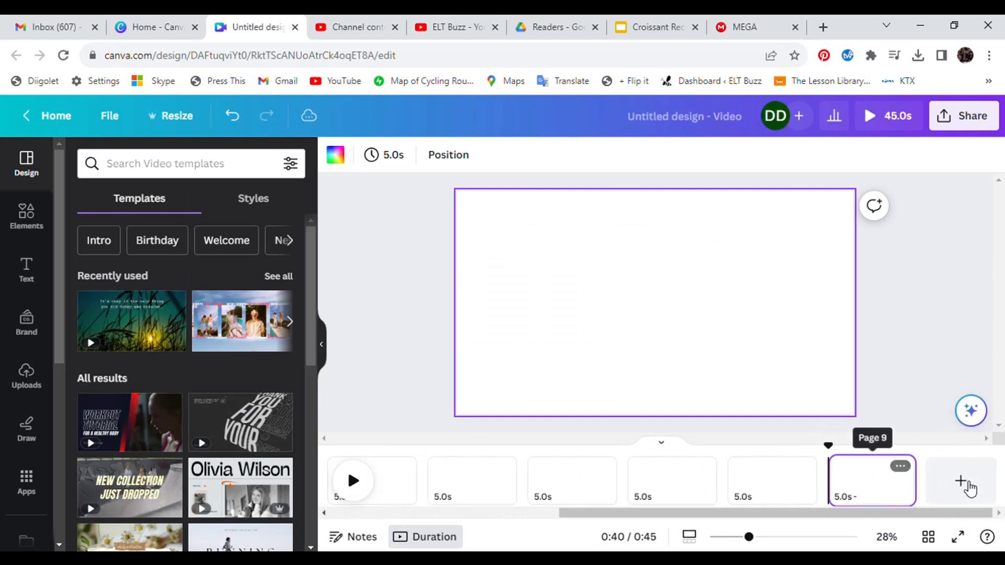
Add thirteen more blank pages to the video design, making 22 pages in total
left_click(969, 487)
left_click(969, 487)
left_click(968, 487)
left_click(968, 486)
left_click(968, 487)
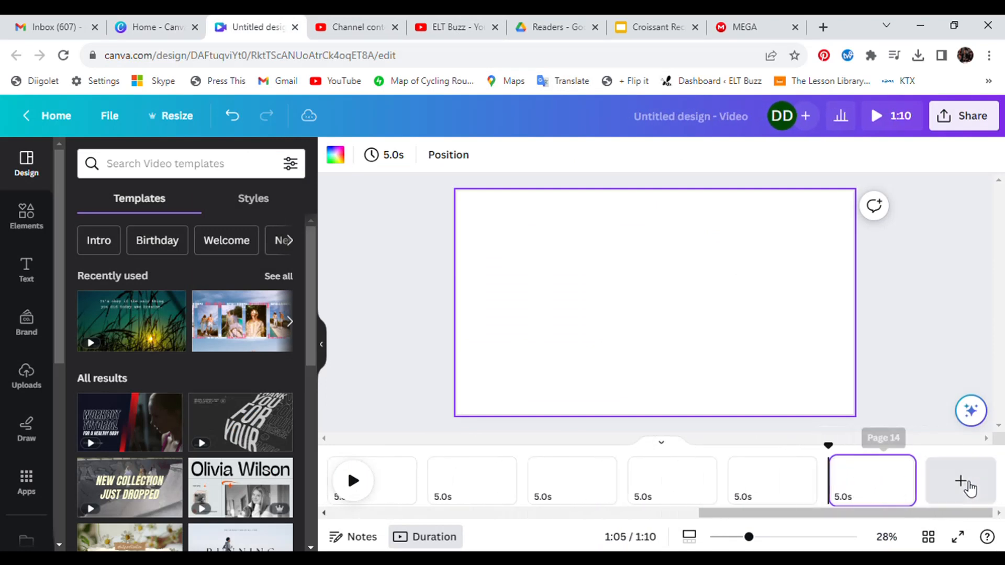
left_click(968, 487)
left_click(968, 487)
left_click(968, 487)
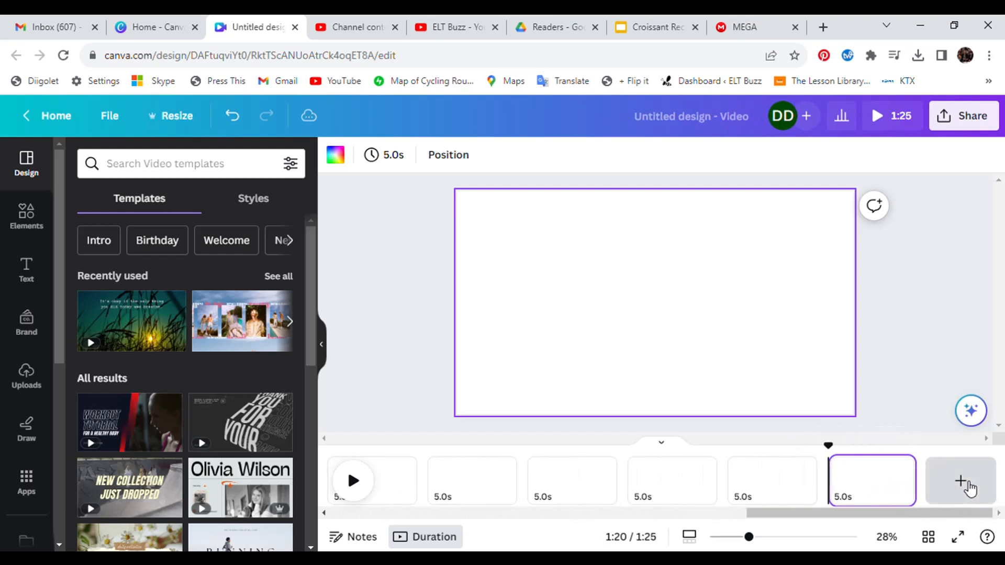
left_click(968, 486)
left_click(968, 486)
left_click(968, 487)
left_click(968, 487)
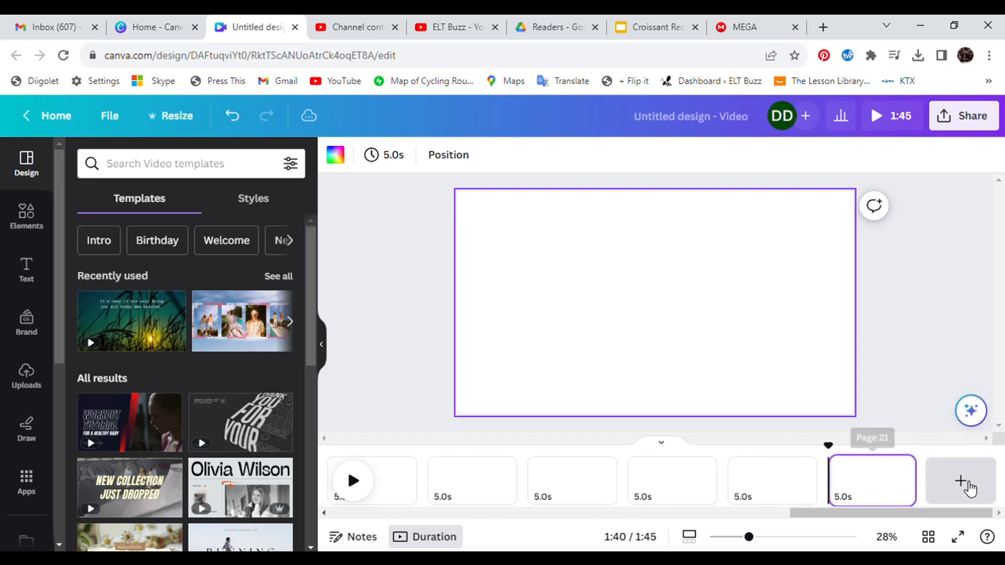
left_click(963, 490)
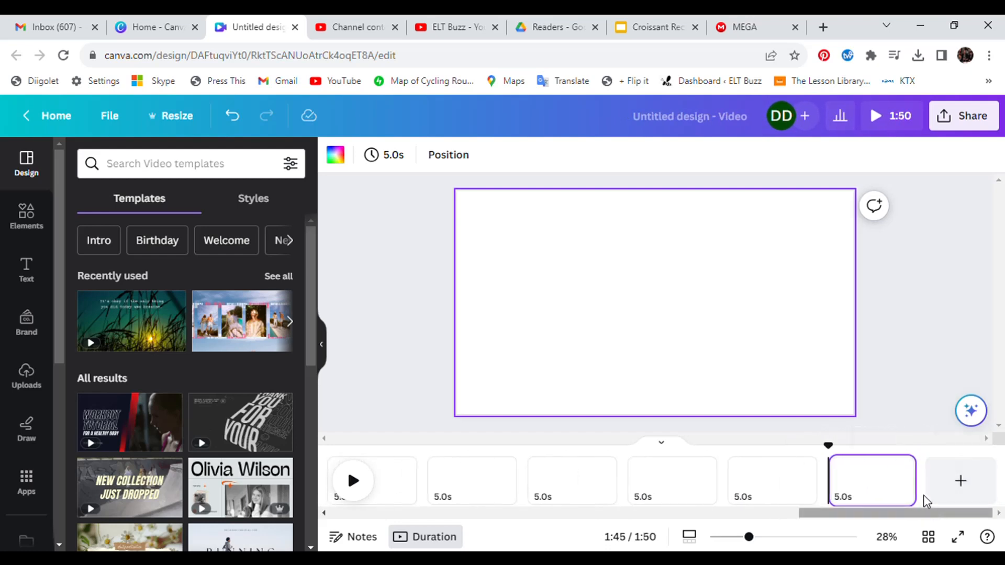
Add a Match & Move transition with a 1-second duration between the last two pages and apply it between all pages
left_click(926, 500)
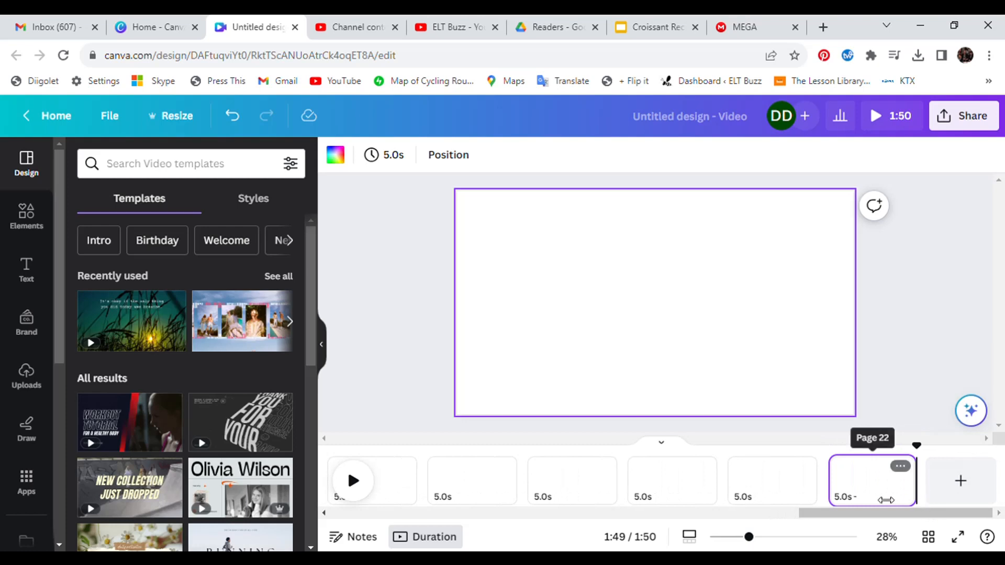
left_click(831, 494)
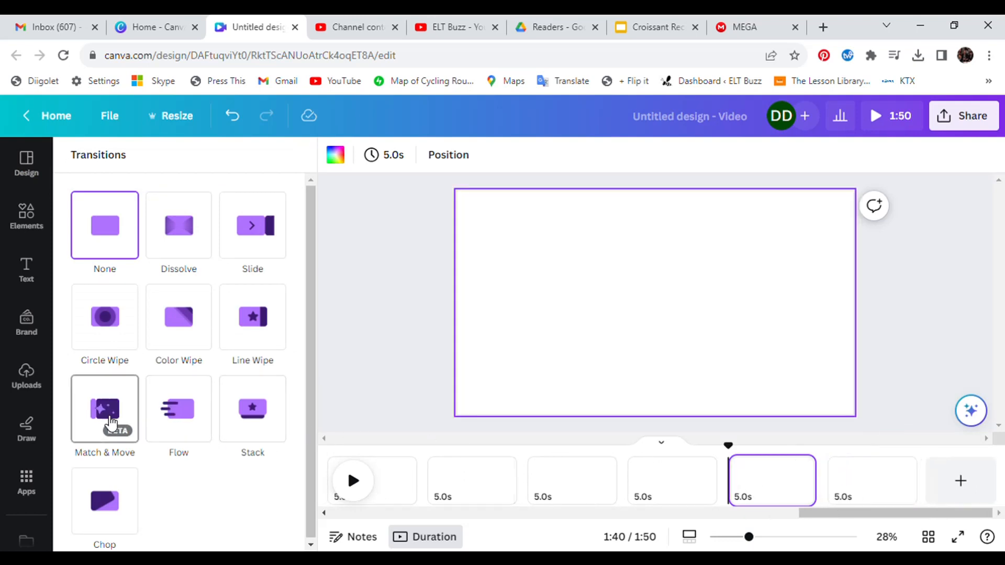
left_click(111, 422)
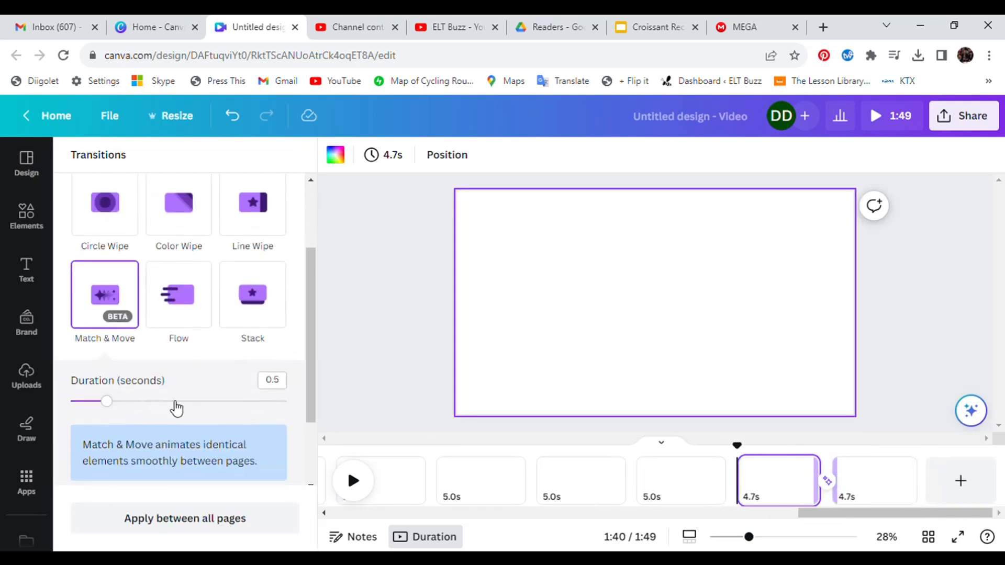
left_click(180, 401)
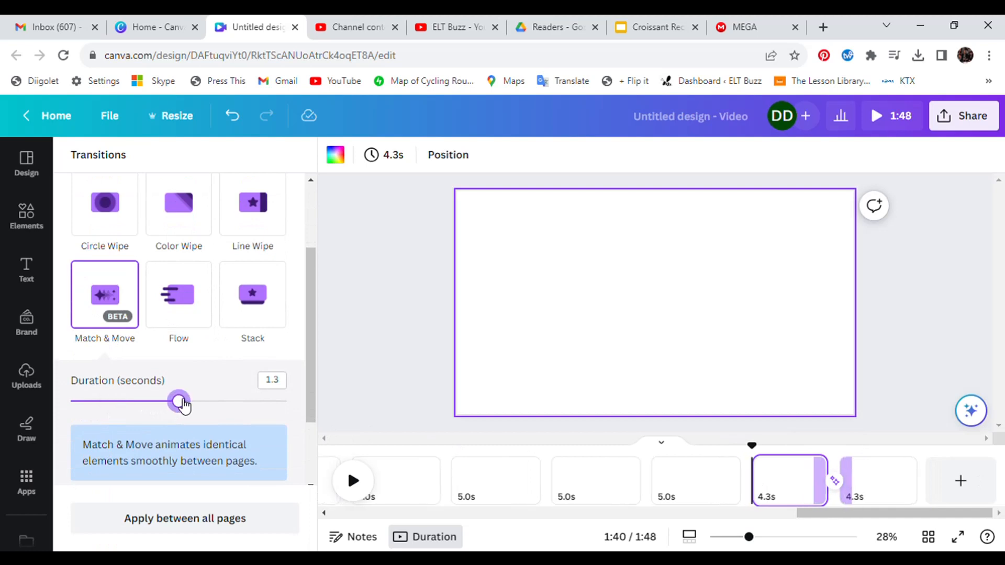
left_click_drag(182, 402, 152, 403)
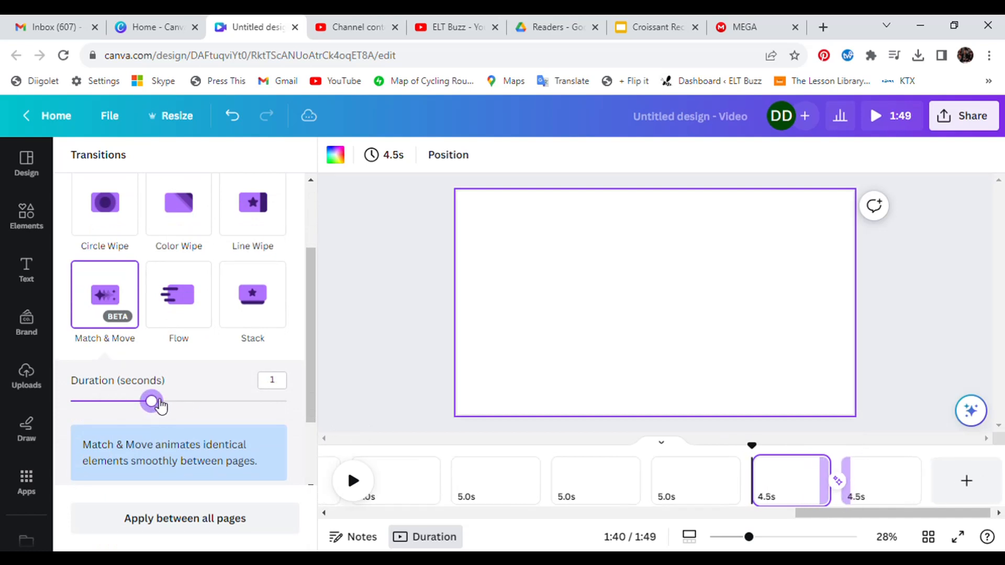
left_click(178, 520)
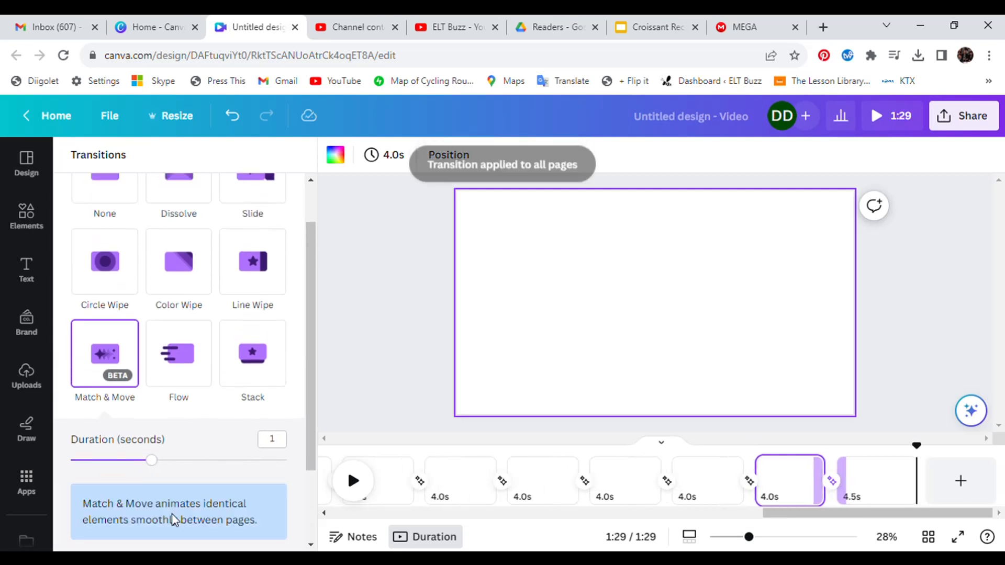
Select the first page of the video and upload the ELT Buzz logo image to the design's uploads
left_click_drag(773, 516, 327, 516)
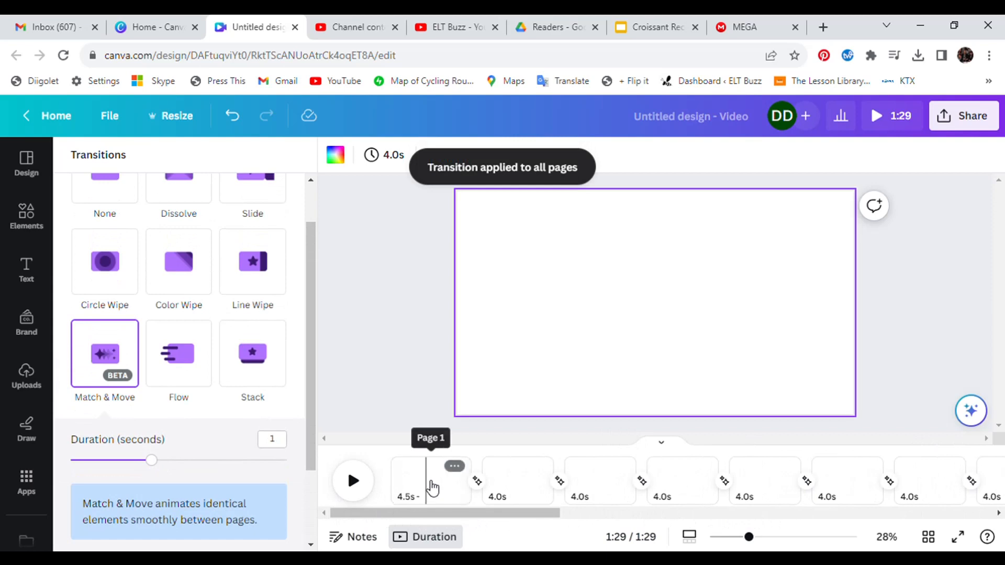
left_click(428, 486)
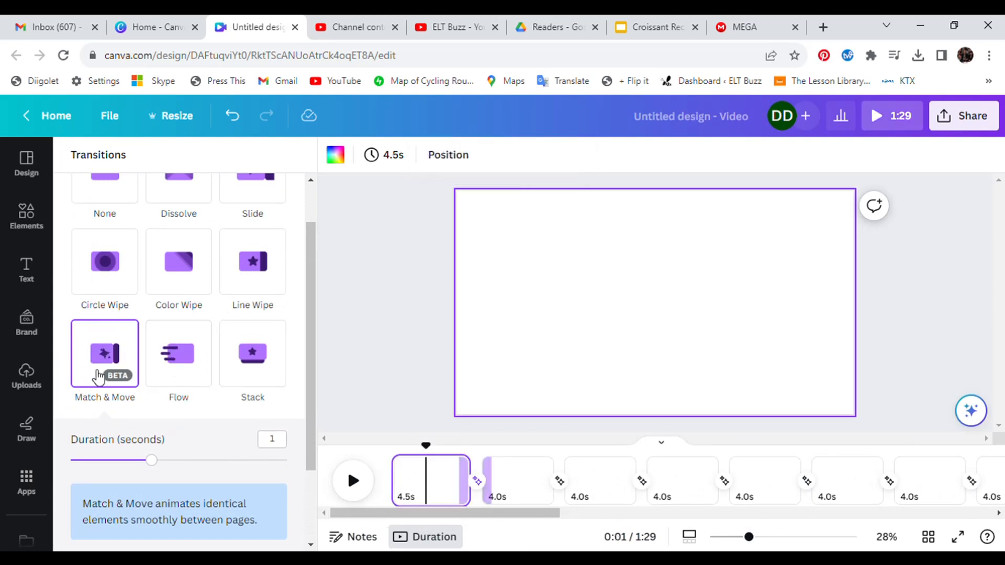
left_click(42, 383)
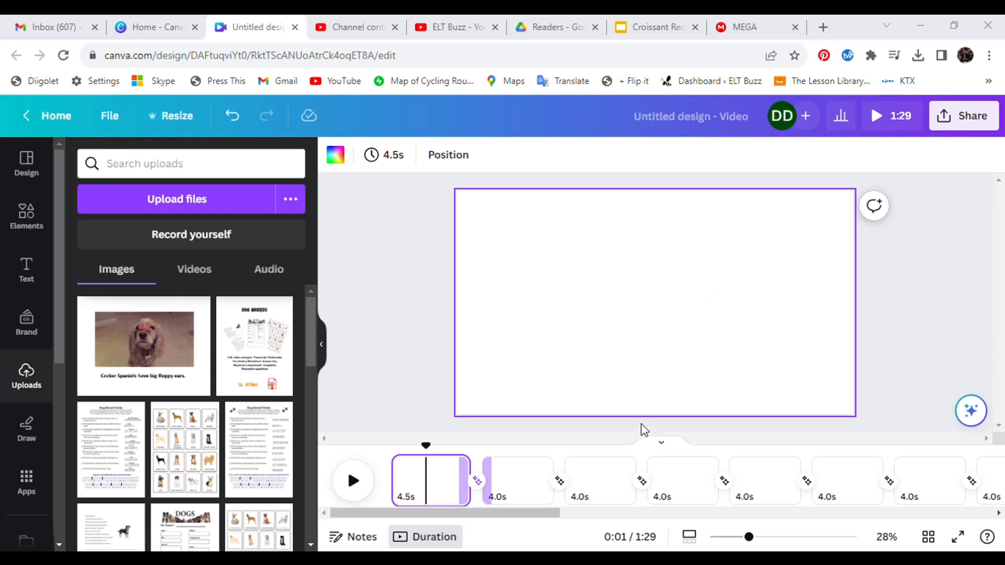
left_click(626, 366)
left_click(197, 192)
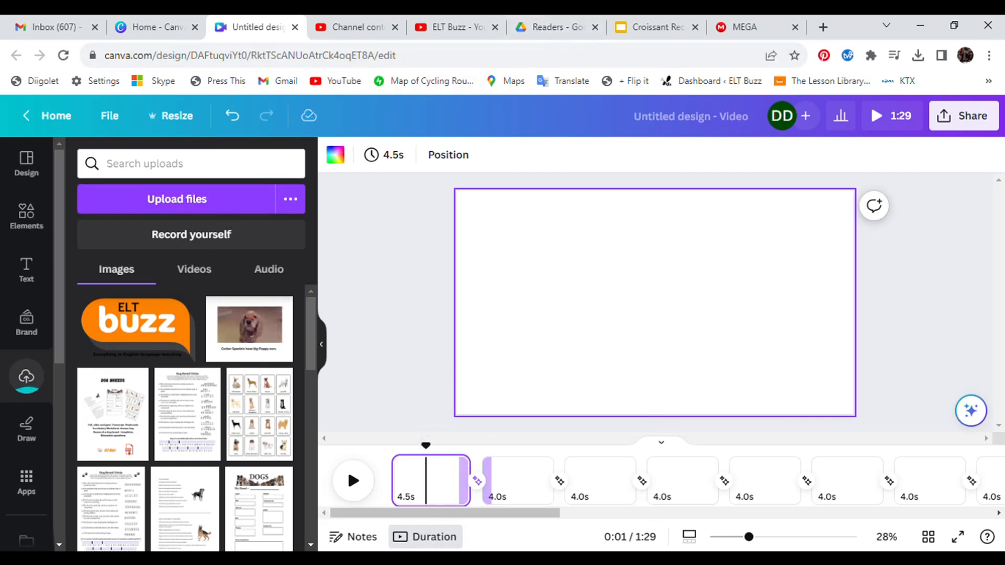
Open the ElevenLabs speech synthesis page in a new browser tab and sign in with the saved account
left_click(426, 560)
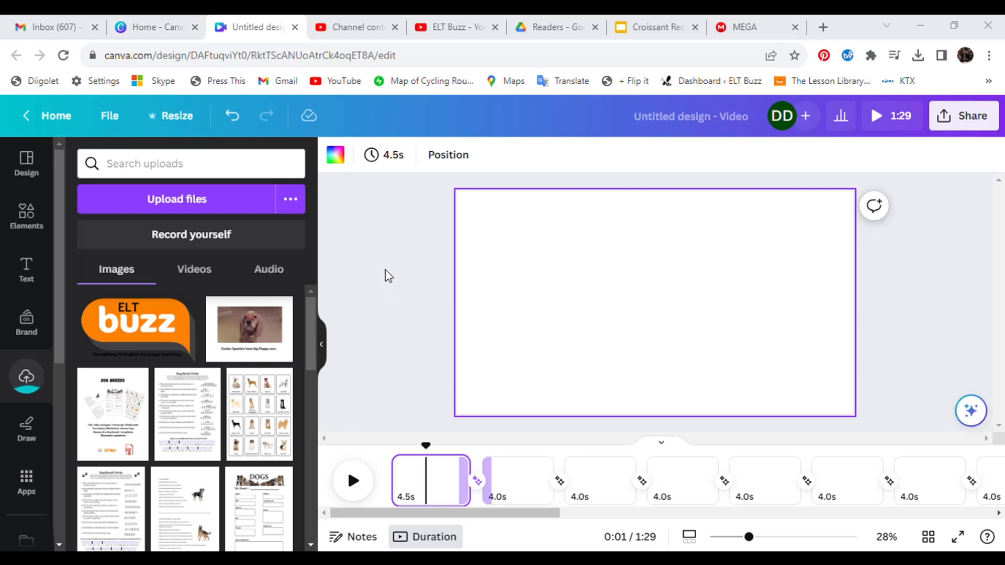
left_click(818, 31)
type("e")
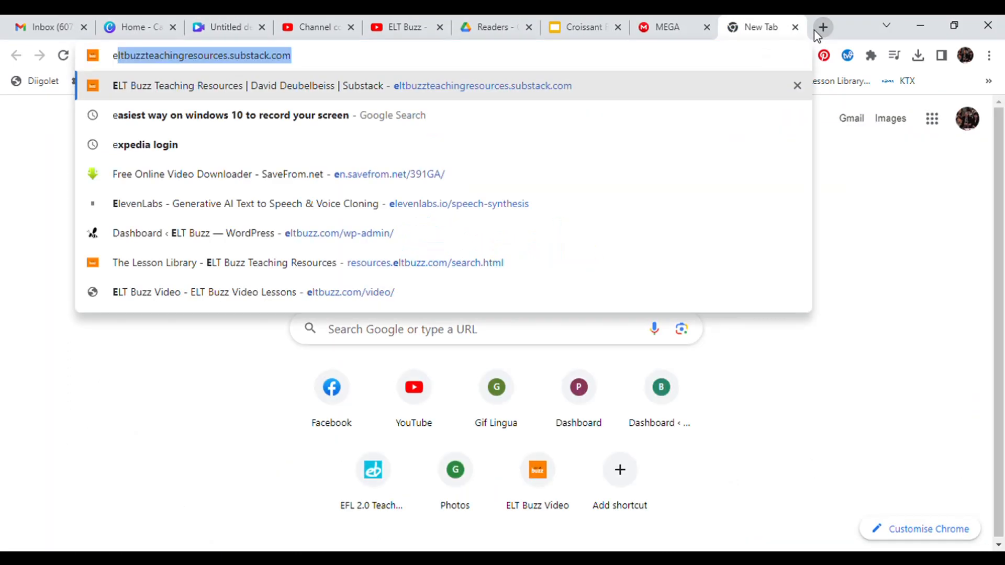
type("leven")
key("Return")
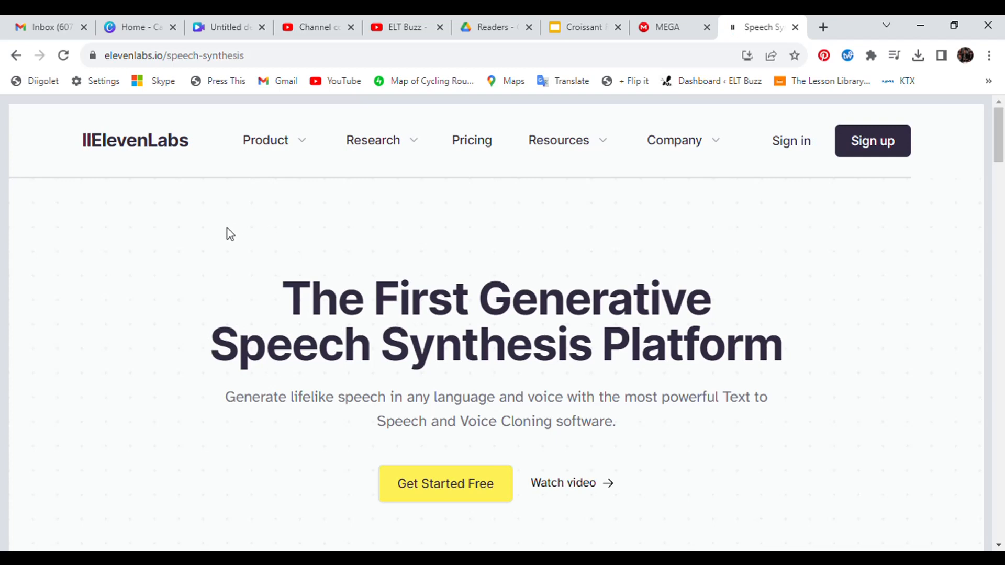
left_click(790, 149)
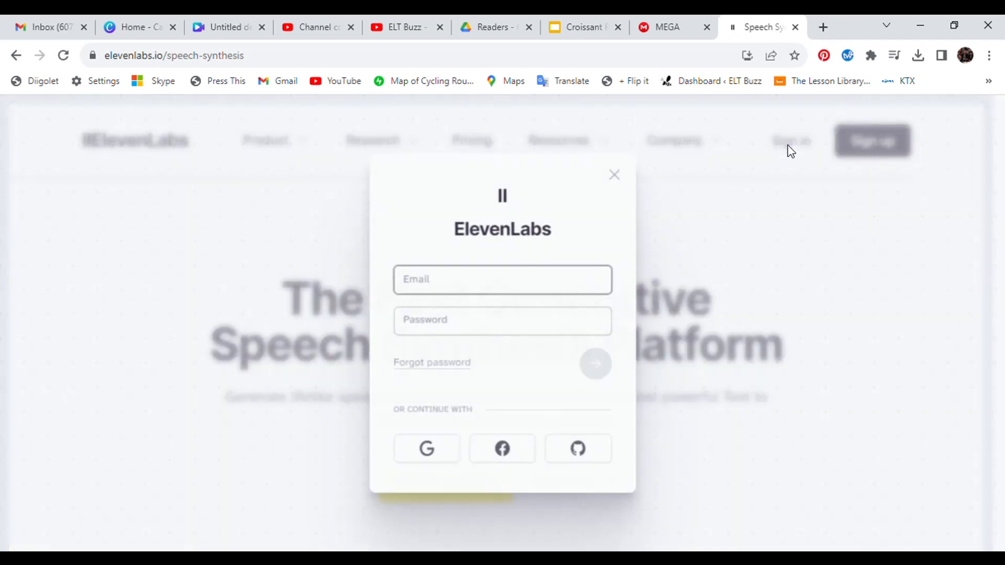
left_click(597, 370)
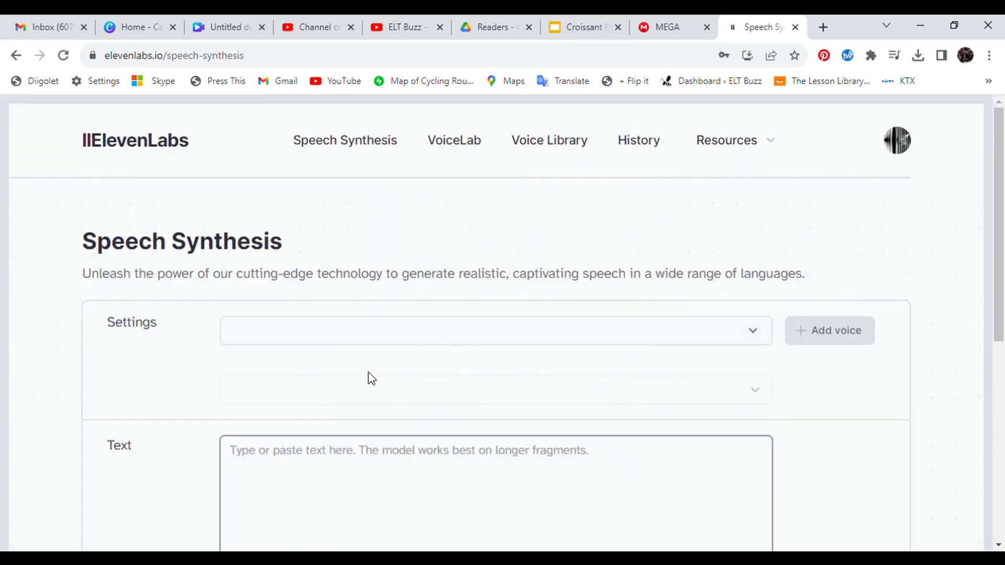
Paste the copied Croissant Recipe text into the speech synthesis text field and review it from the beginning
scroll(271, 351, "down", 3)
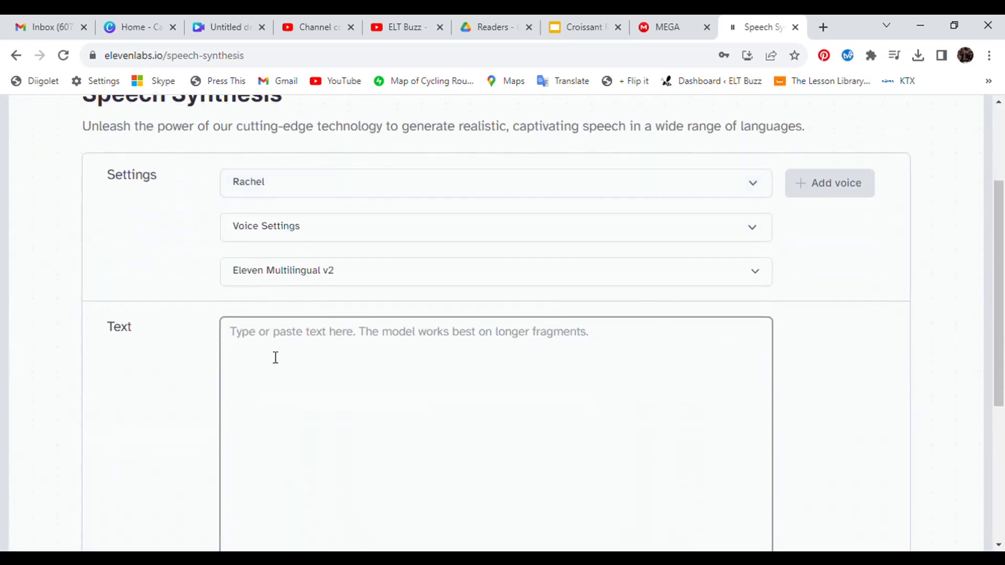
key("ctrl+v")
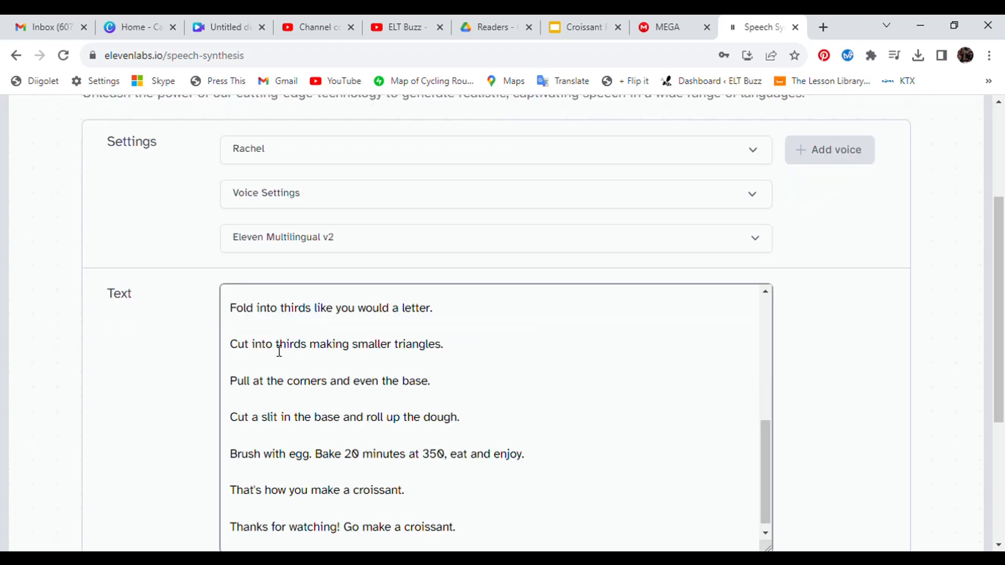
scroll(314, 403, "up", 10)
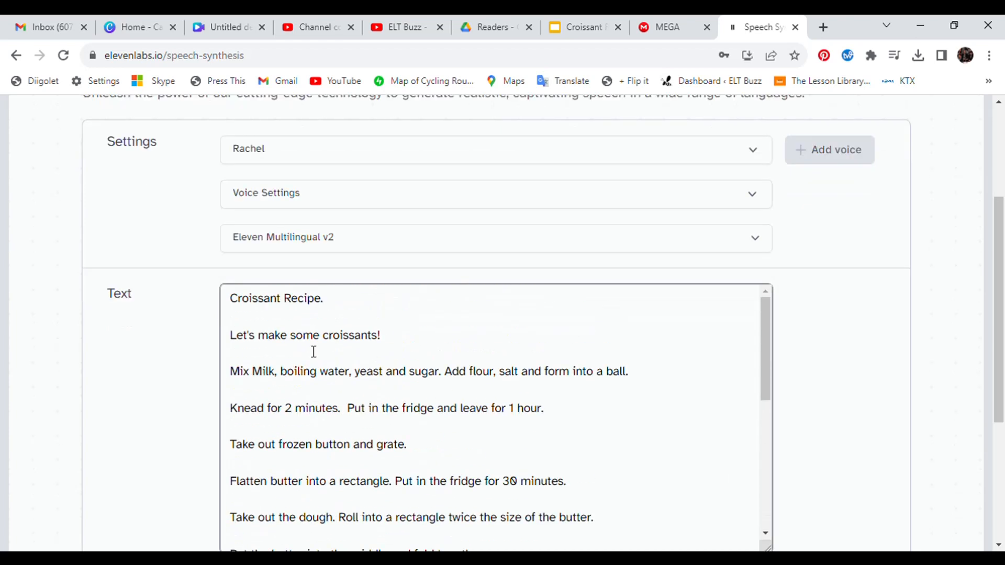
left_click(341, 306)
Set the narration voice to British Man With a Deep Voice and Subtle Accent
scroll(360, 313, "up", 3)
left_click(362, 307)
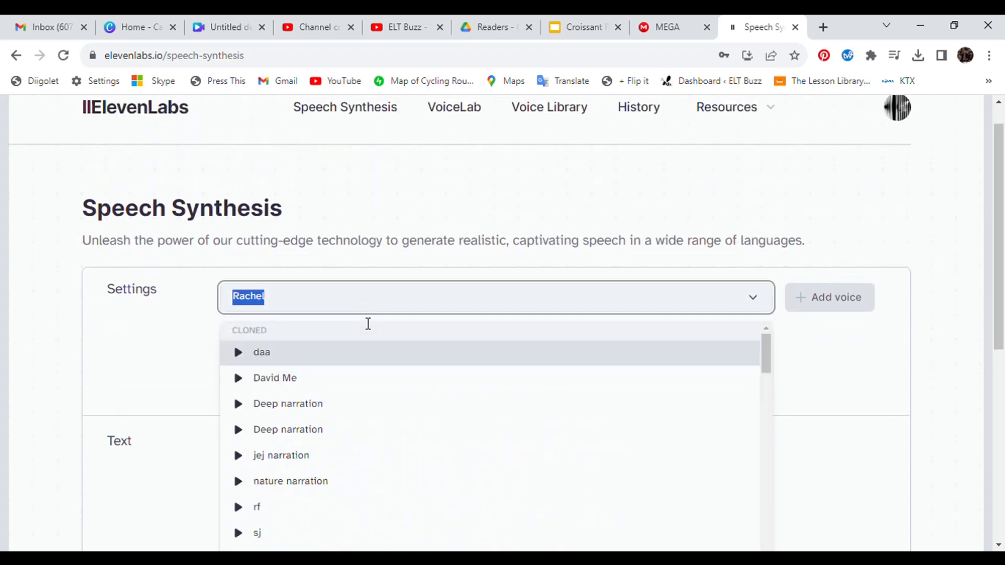
scroll(353, 399, "down", 5)
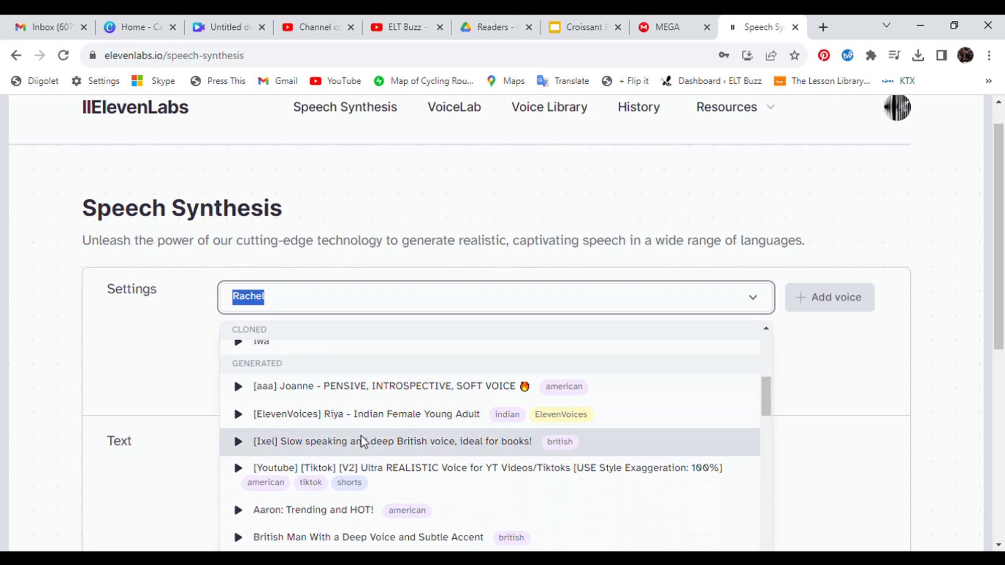
left_click(370, 533)
Generate the speech from the recipe text and pause its playback
scroll(209, 395, "down", 6)
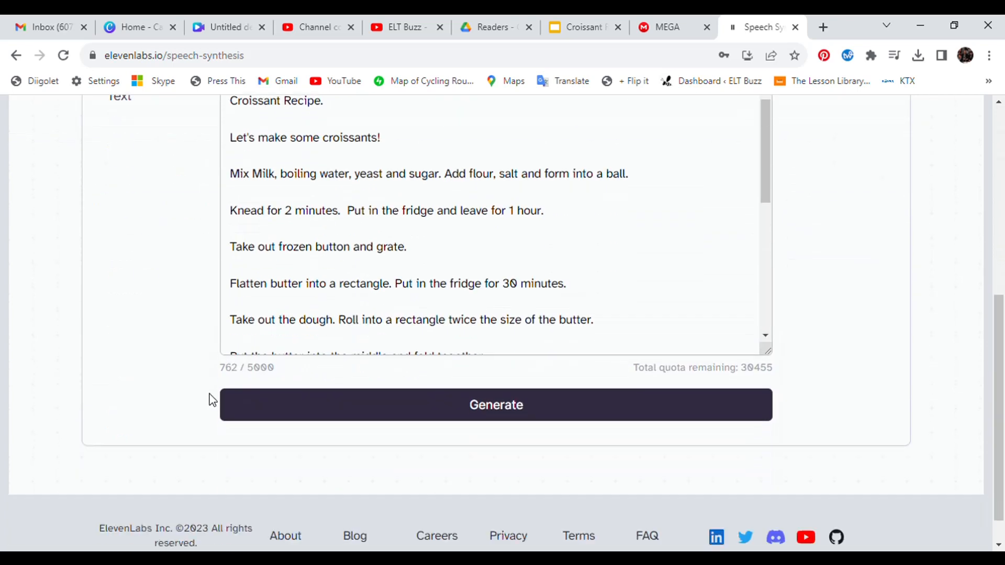
left_click(474, 381)
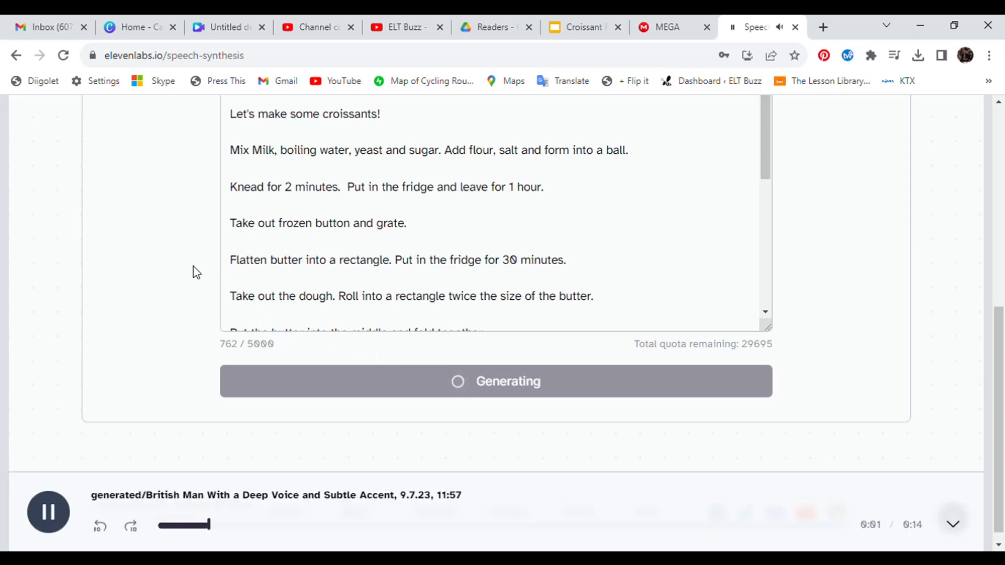
left_click(53, 513)
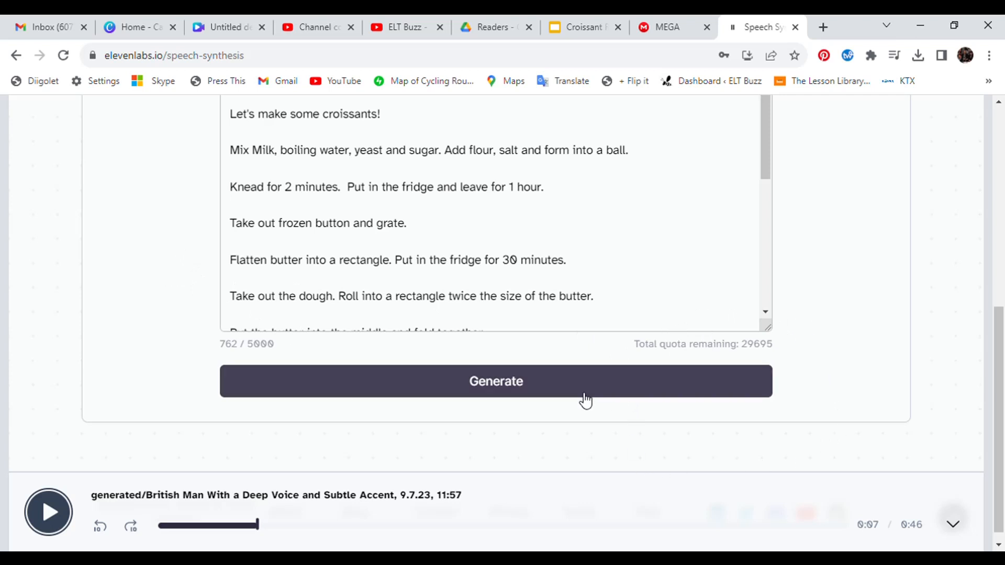
left_click(543, 390)
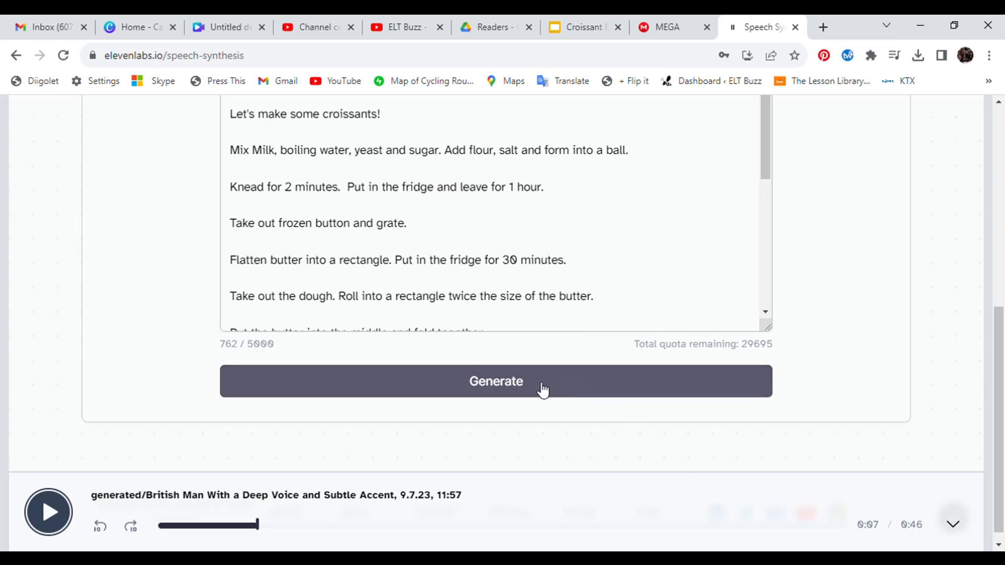
Download the generated narration as an audio file
left_click(954, 525)
left_click(957, 528)
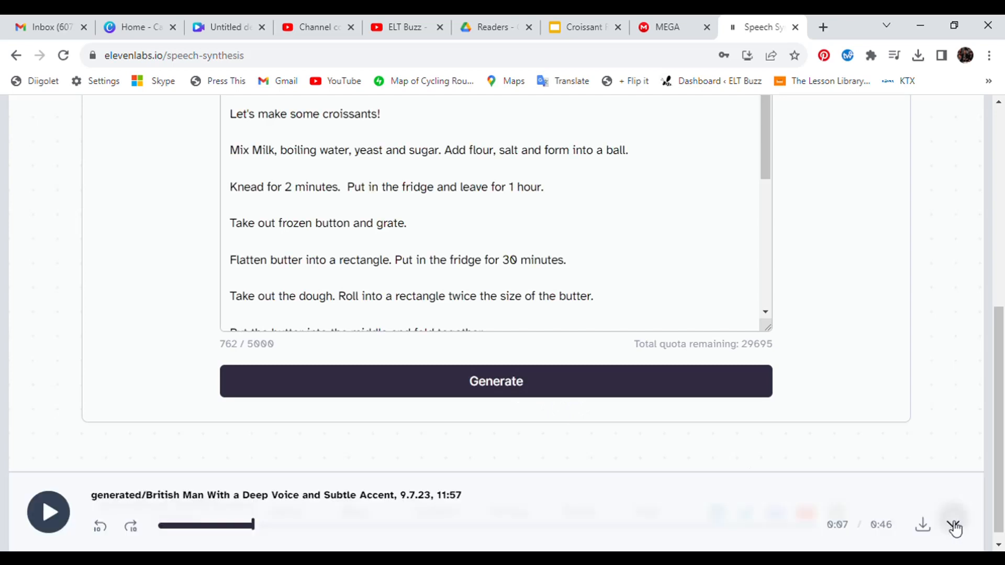
left_click(924, 527)
left_click(16, 558)
Switch to the untitled Canva video design and upload the downloaded ElevenLabs narration audio
left_click(145, 24)
left_click(225, 27)
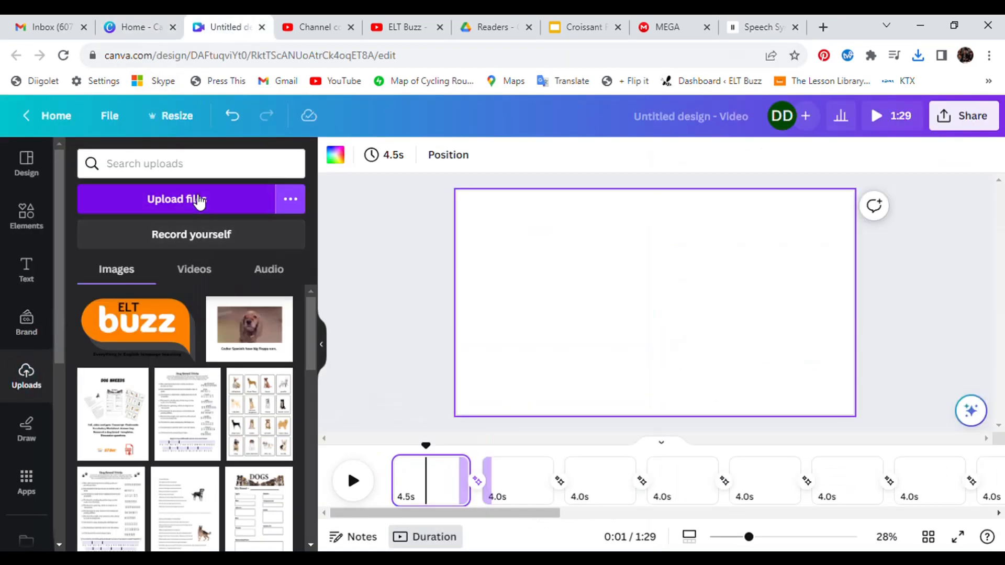
left_click(198, 200)
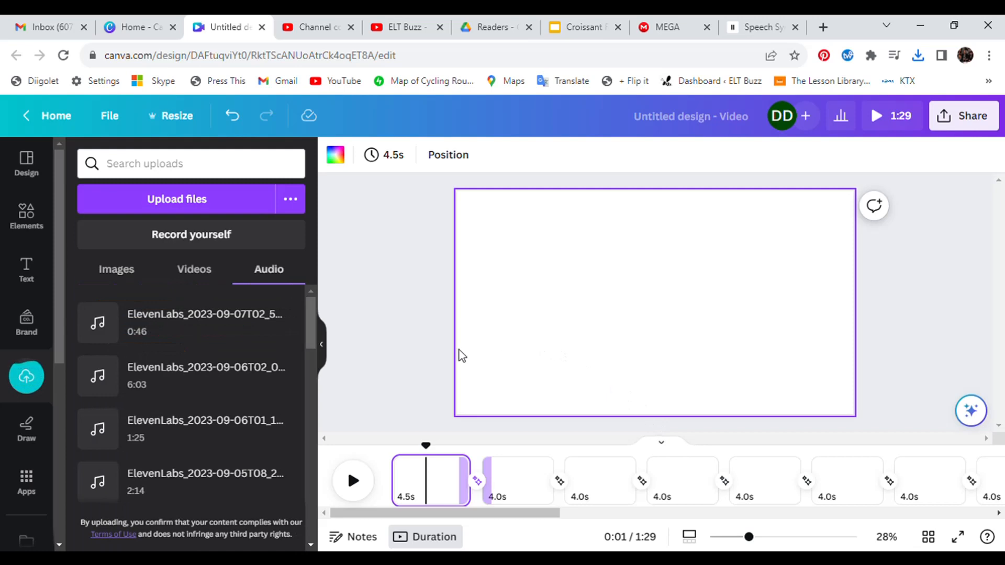
Add the newly uploaded ElevenLabs narration to the video's audio track and shorten the first page to 1.9 seconds
left_click_drag(193, 328, 494, 314)
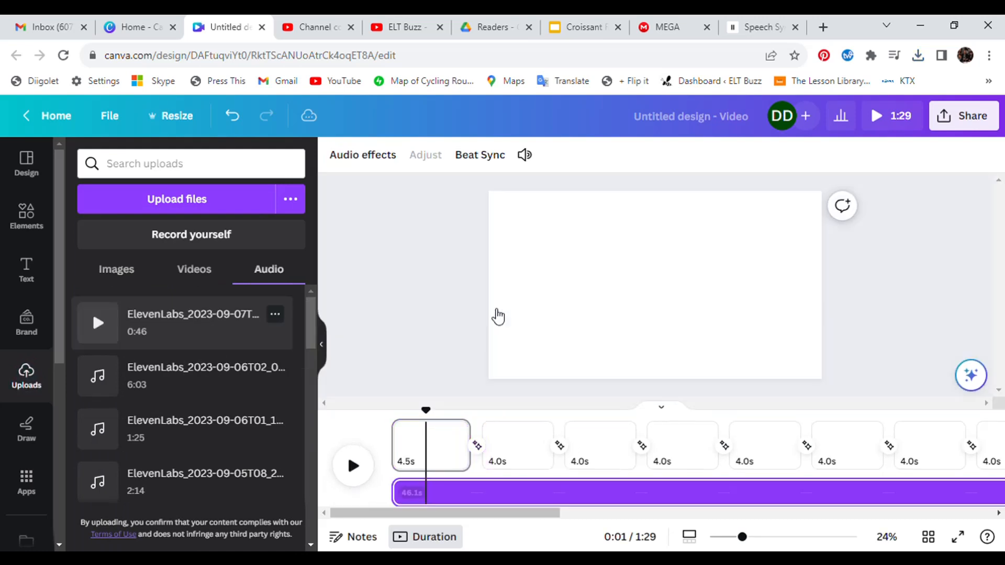
left_click(463, 466)
left_click_drag(462, 467, 427, 468)
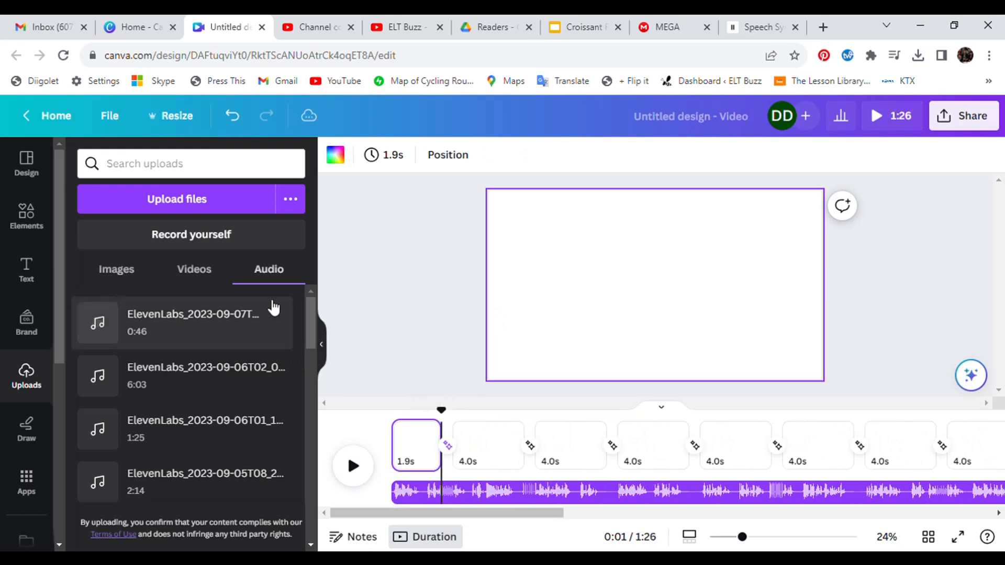
Look through the previously uploaded videos, then upload the croissant recipe GIFs and the ELT Buzz logo
left_click(201, 271)
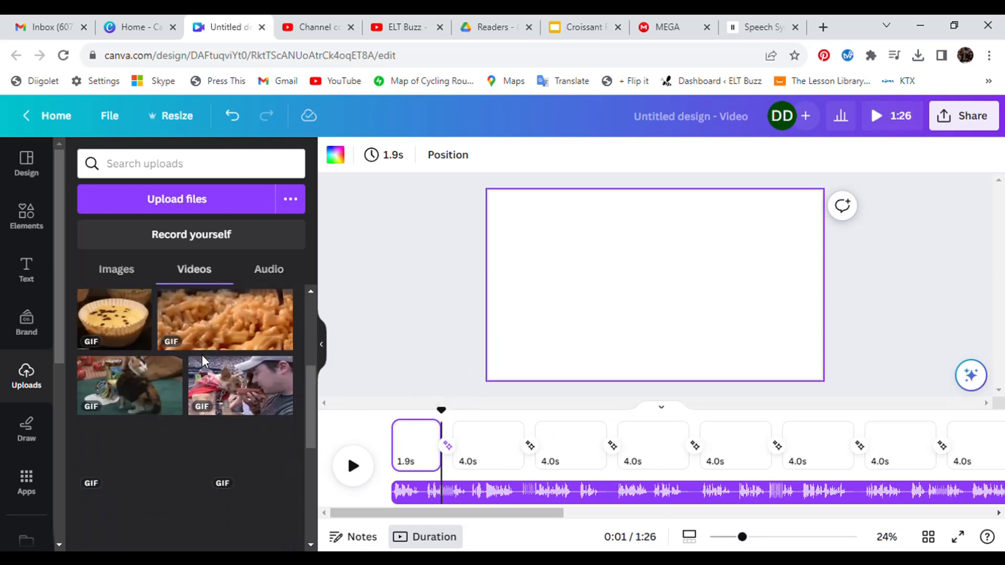
scroll(197, 321, "down", 6)
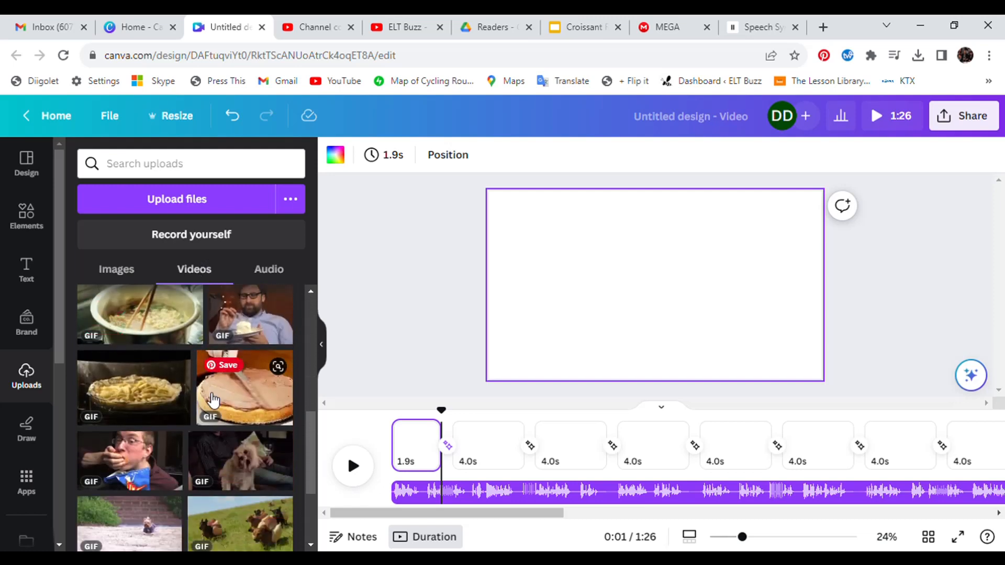
scroll(202, 371, "up", 3)
scroll(208, 400, "down", 3)
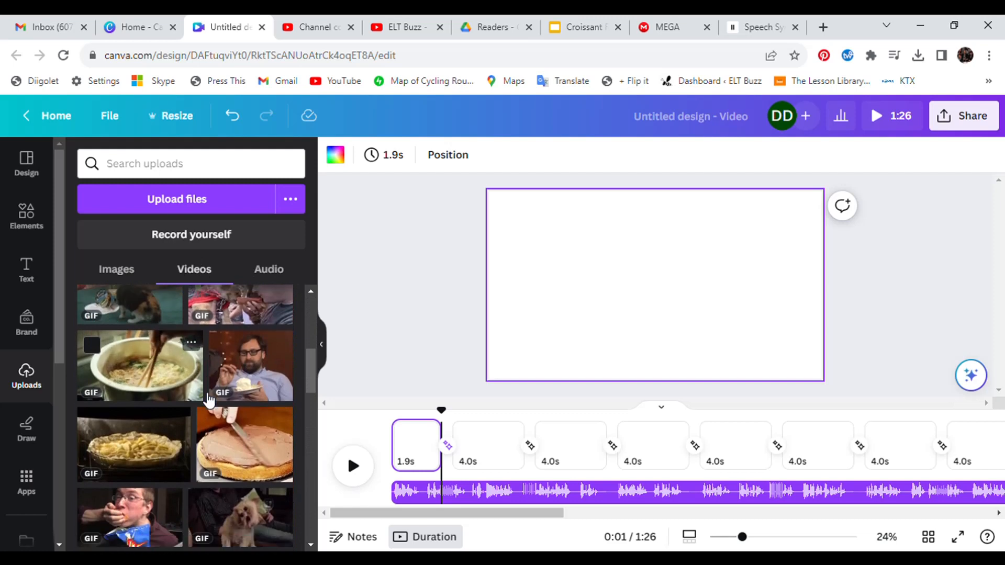
scroll(208, 400, "up", 1)
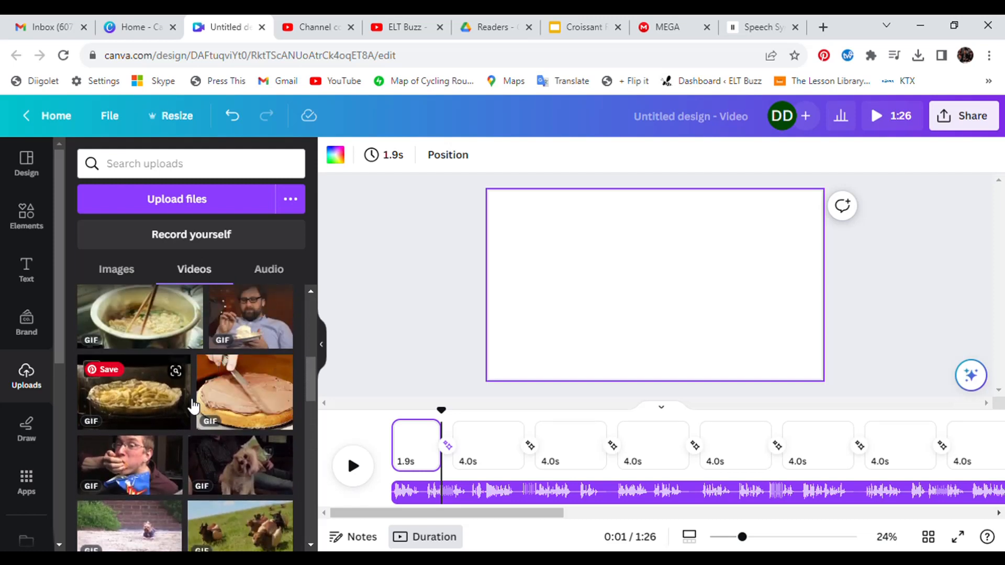
scroll(205, 400, "up", 3)
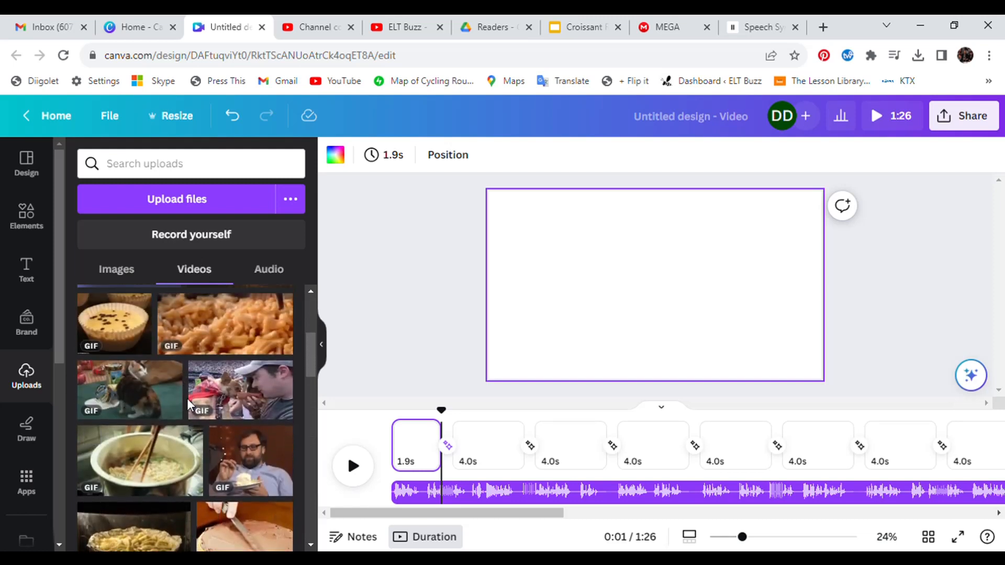
scroll(187, 398, "up", 1)
scroll(187, 398, "down", 1)
scroll(187, 398, "up", 2)
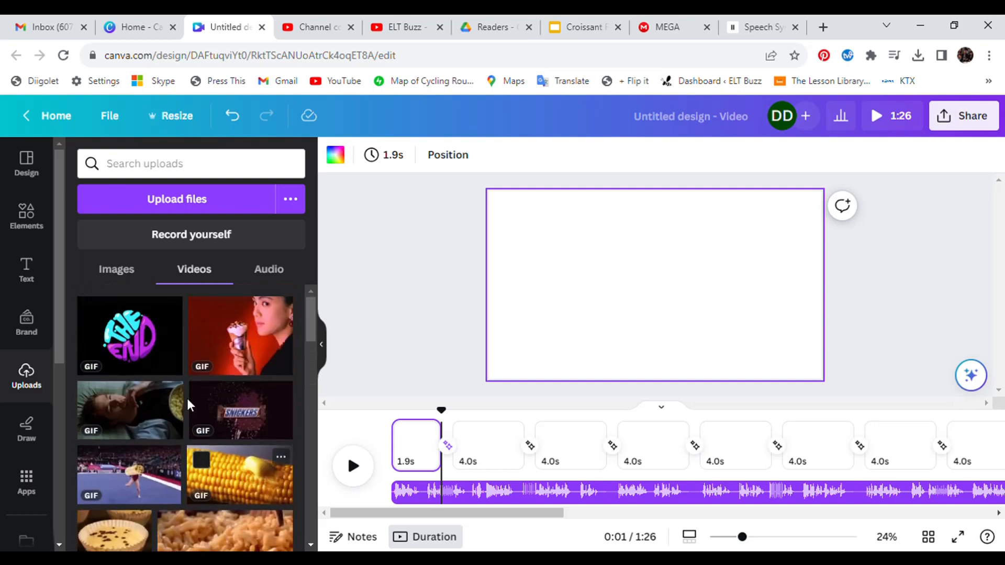
scroll(187, 398, "down", 10)
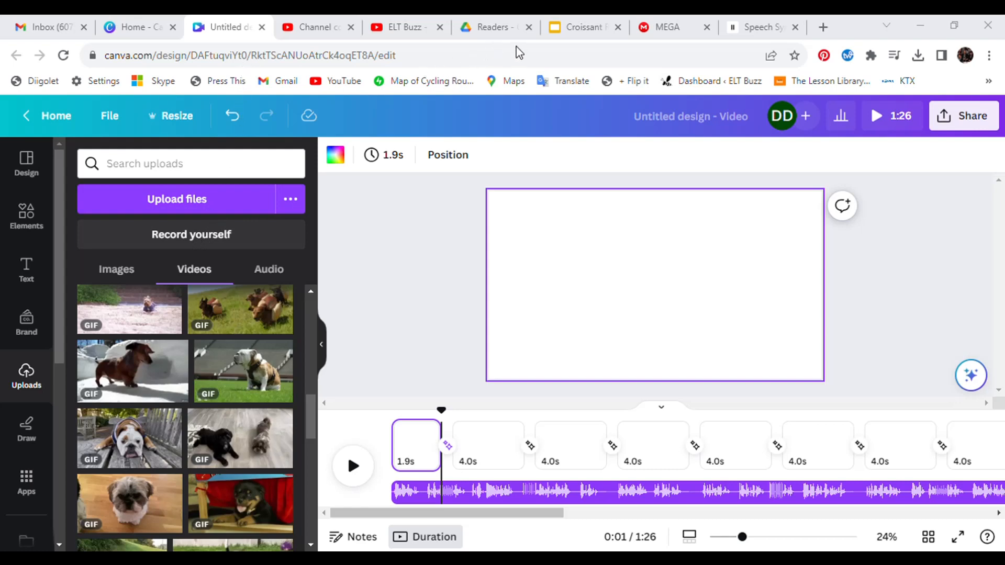
left_click(189, 204)
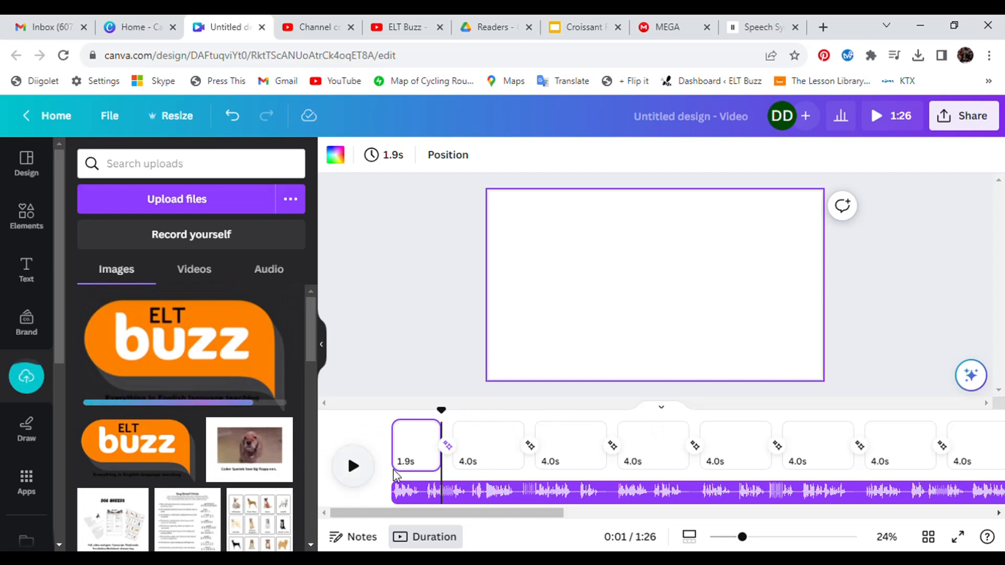
Match the first six pages to the narration by setting their durations to 1.4, 4.4, 4.0, 4.2, 1.8 and 3.1 seconds
left_click_drag(440, 464, 435, 465)
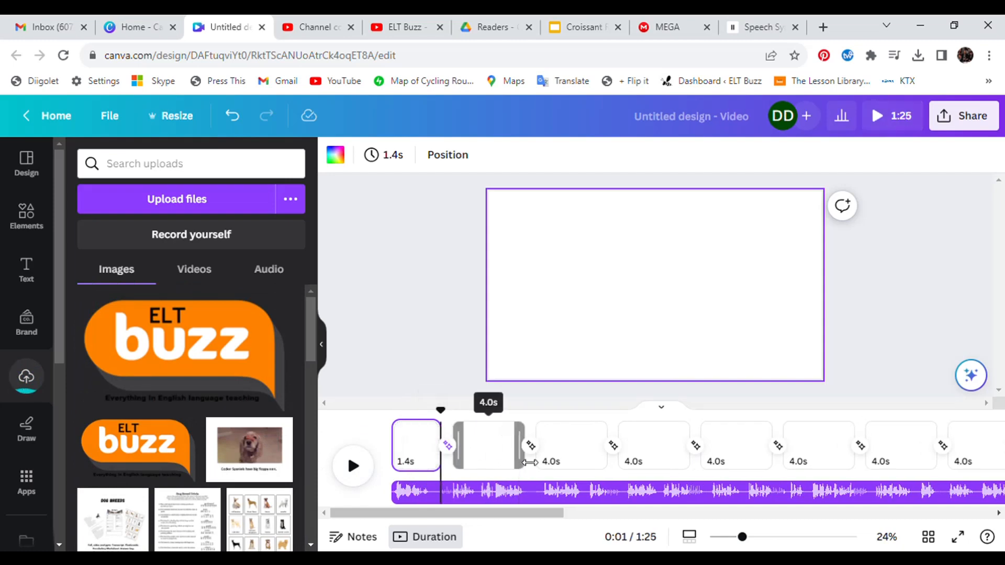
left_click_drag(535, 463, 538, 464)
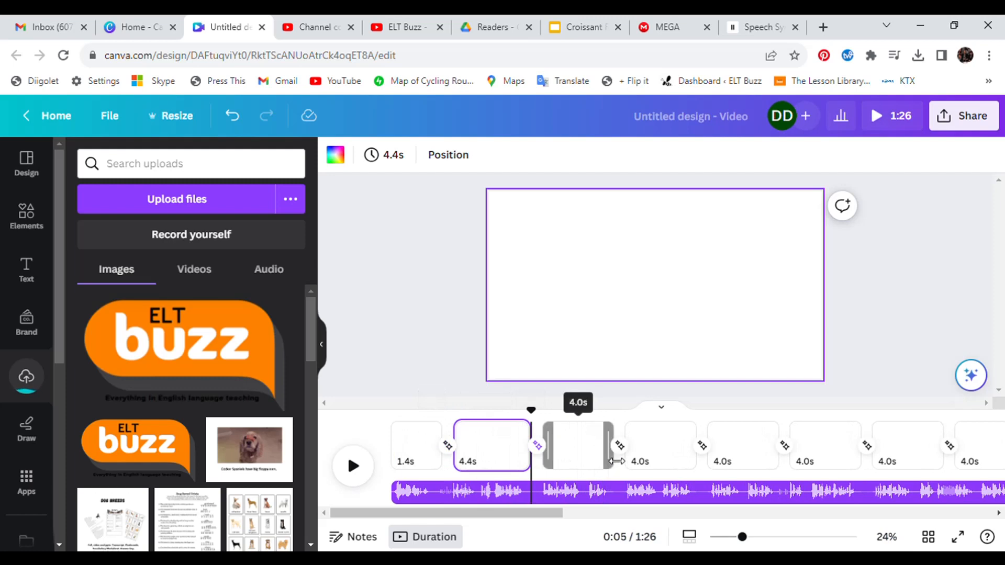
left_click(608, 462)
left_click_drag(617, 463, 617, 464)
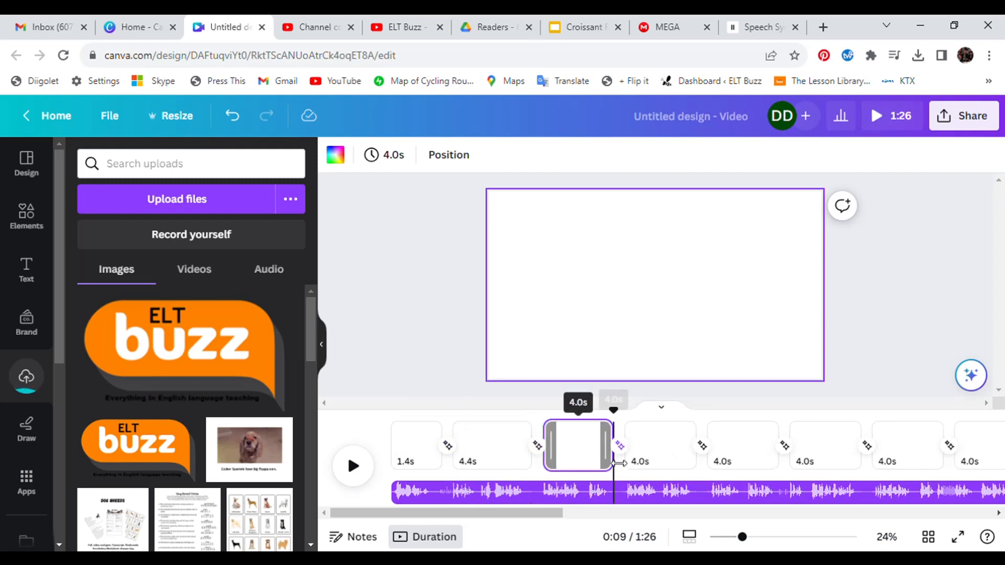
left_click_drag(698, 461, 702, 464)
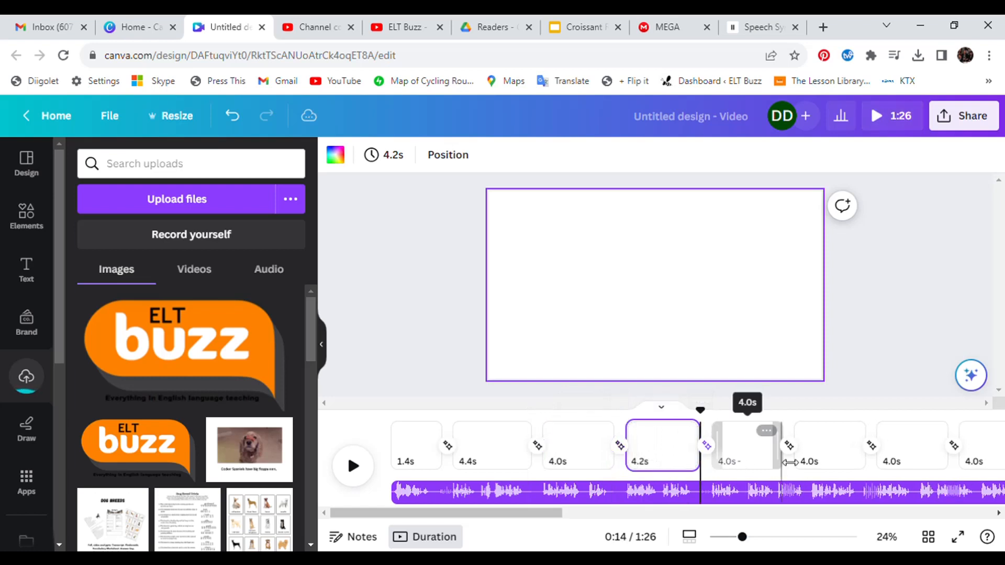
left_click_drag(782, 463, 752, 467)
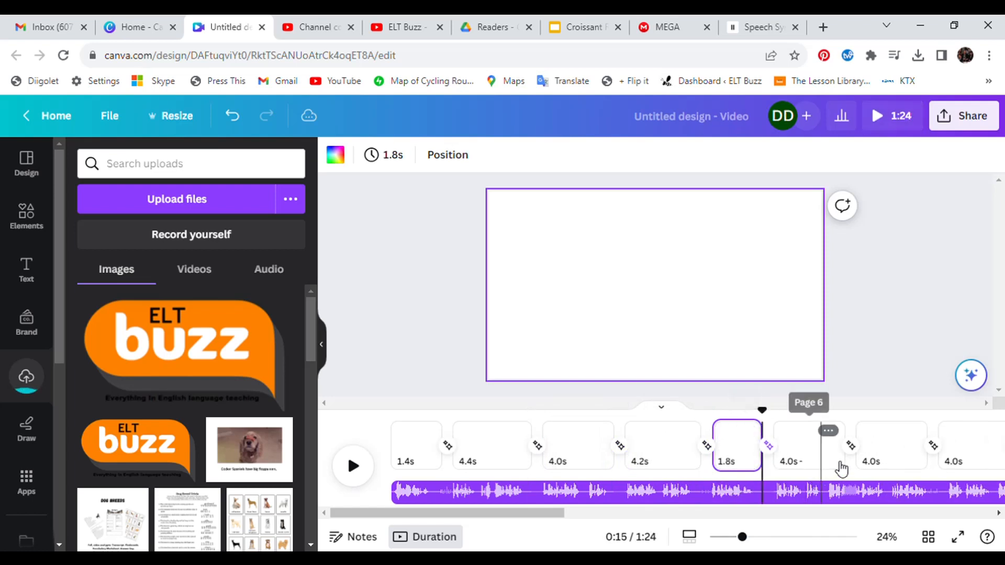
left_click_drag(836, 463, 826, 465)
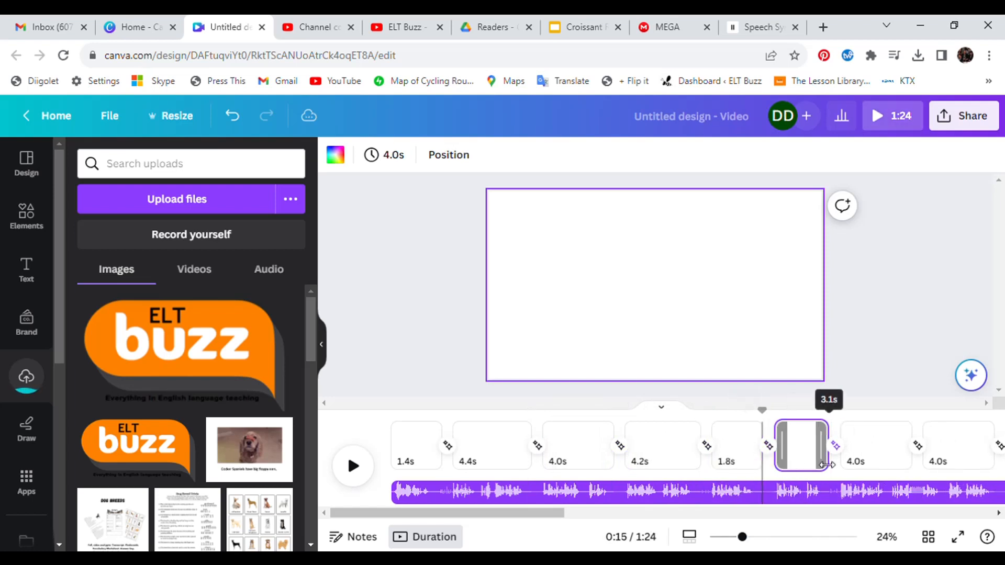
Shorten pages 7 to 10 to 2.9, 2.5, 2.6 and 2.6 seconds to match the narration
left_click(910, 464)
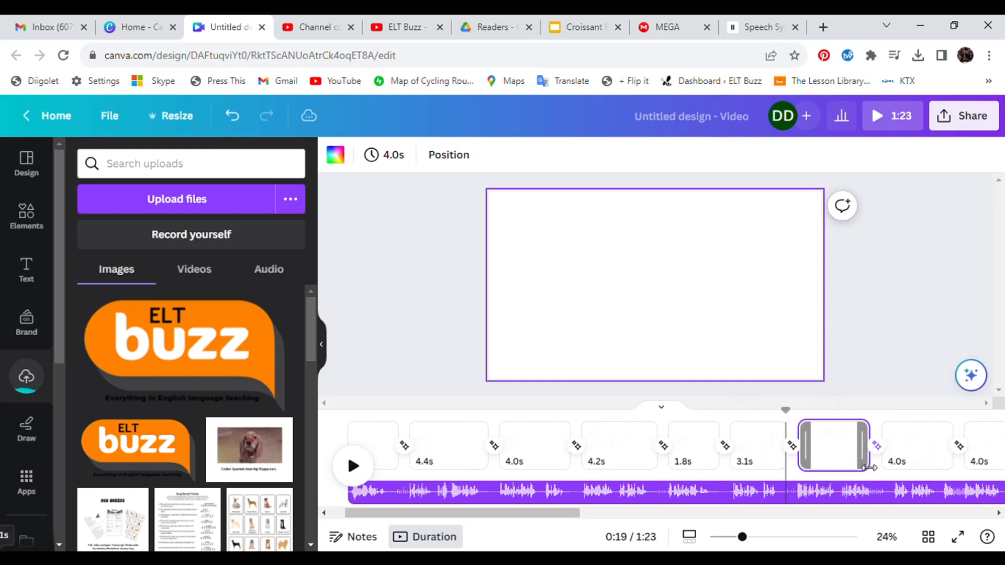
left_click_drag(869, 467, 849, 470)
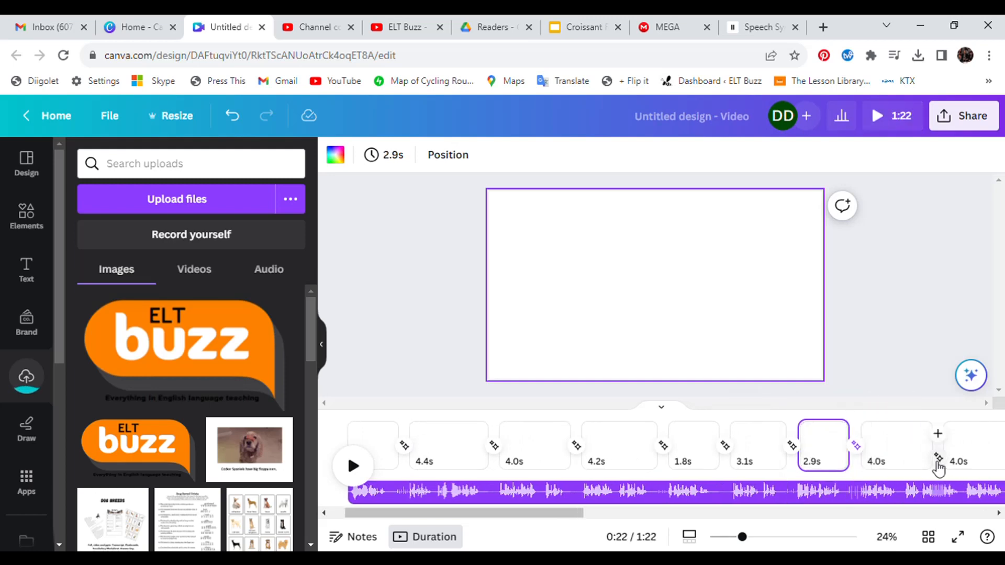
left_click(911, 467)
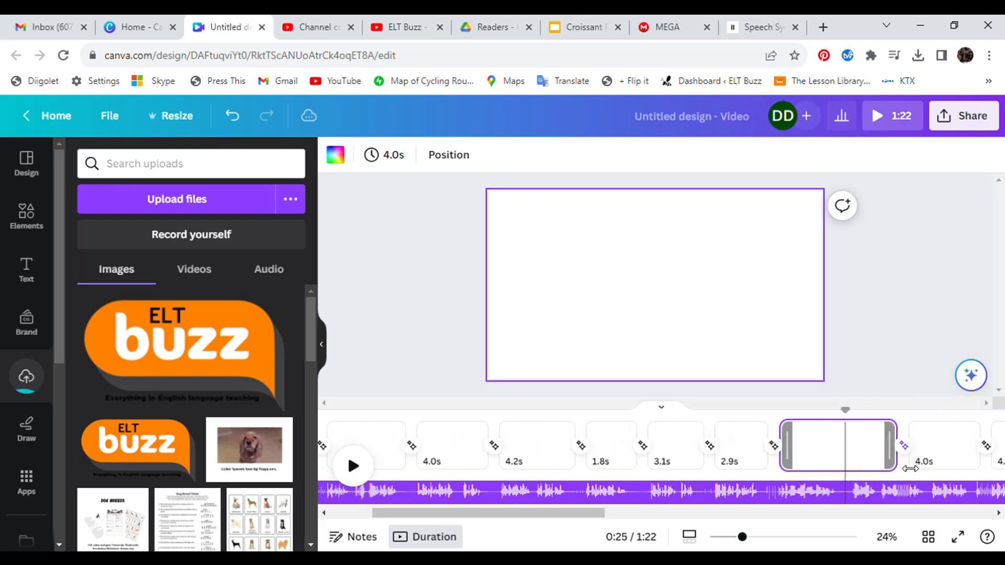
left_click_drag(910, 469, 791, 472)
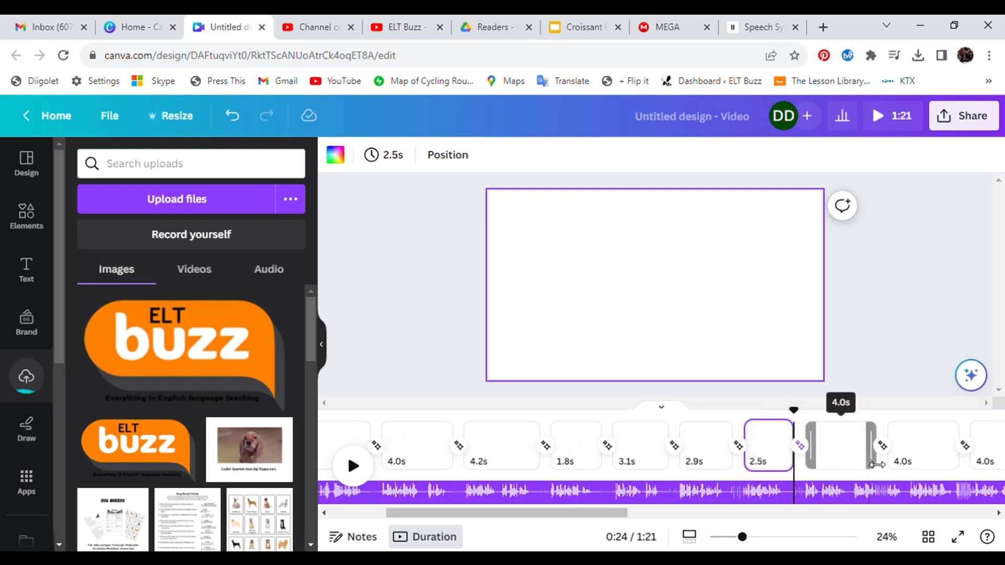
left_click_drag(877, 464, 856, 466)
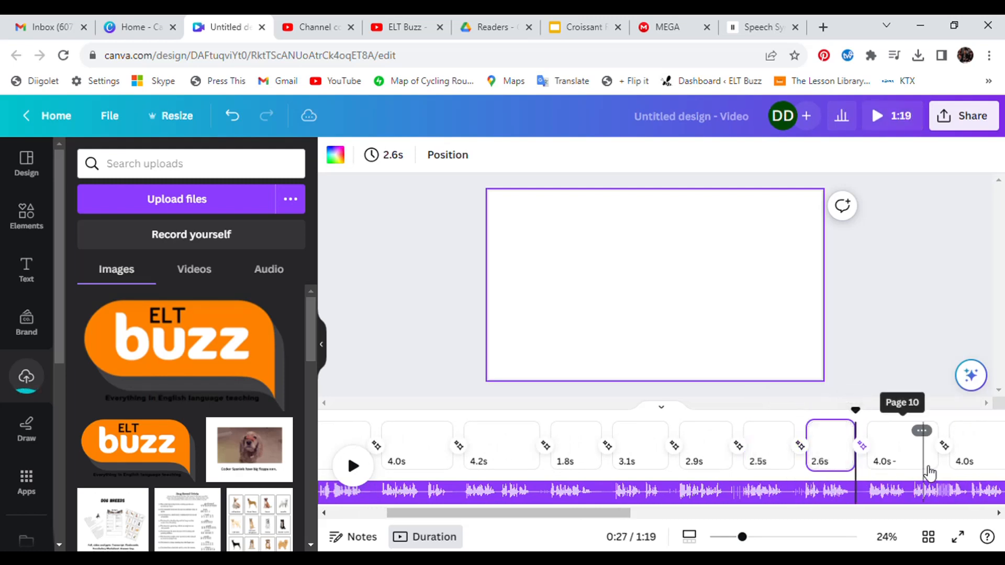
left_click_drag(937, 463, 797, 479)
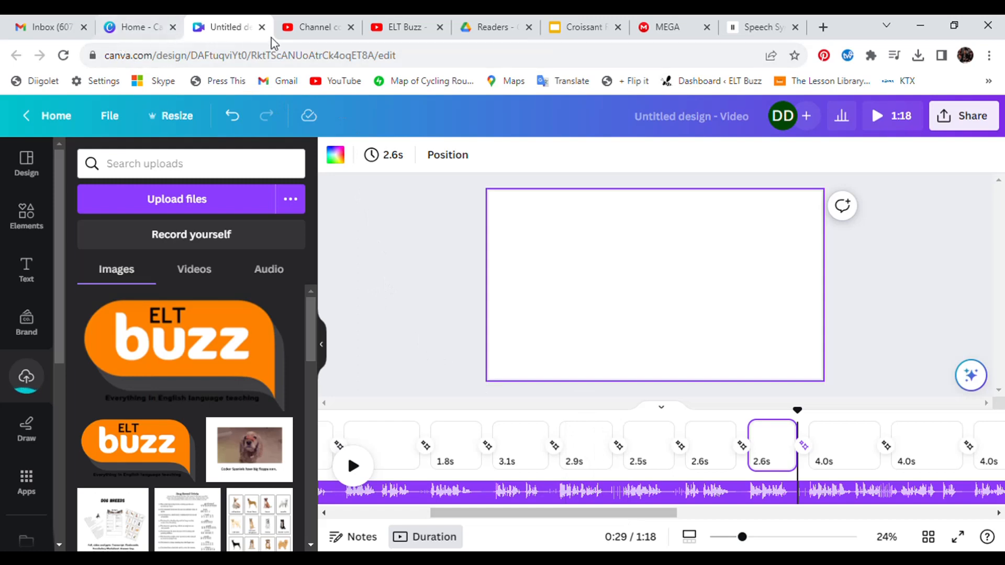
Place the Readers and Croissant Recipe browser tabs right after the inbox tab and review the order of the recipe's slides
left_click_drag(488, 25, 130, 21)
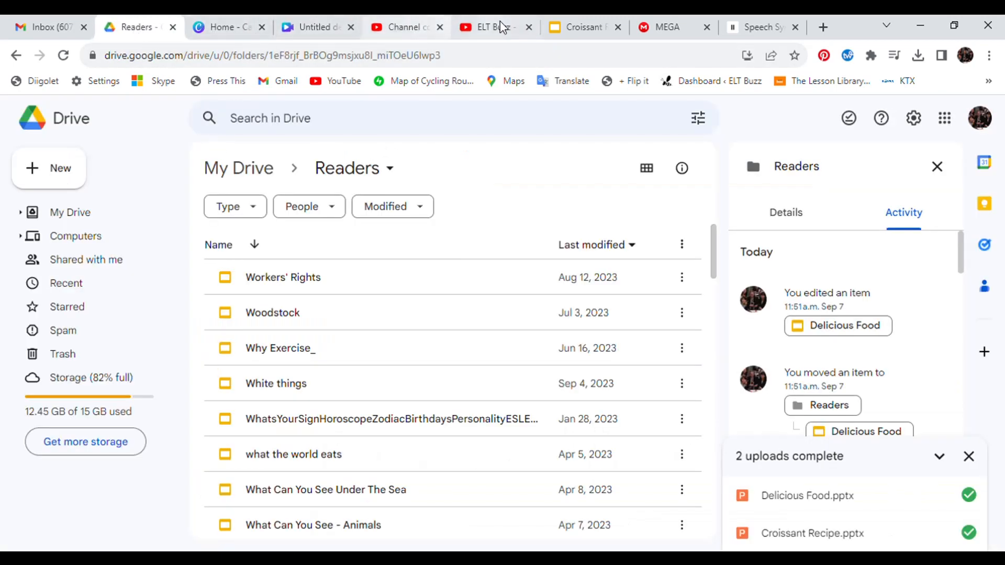
left_click_drag(569, 28, 207, 24)
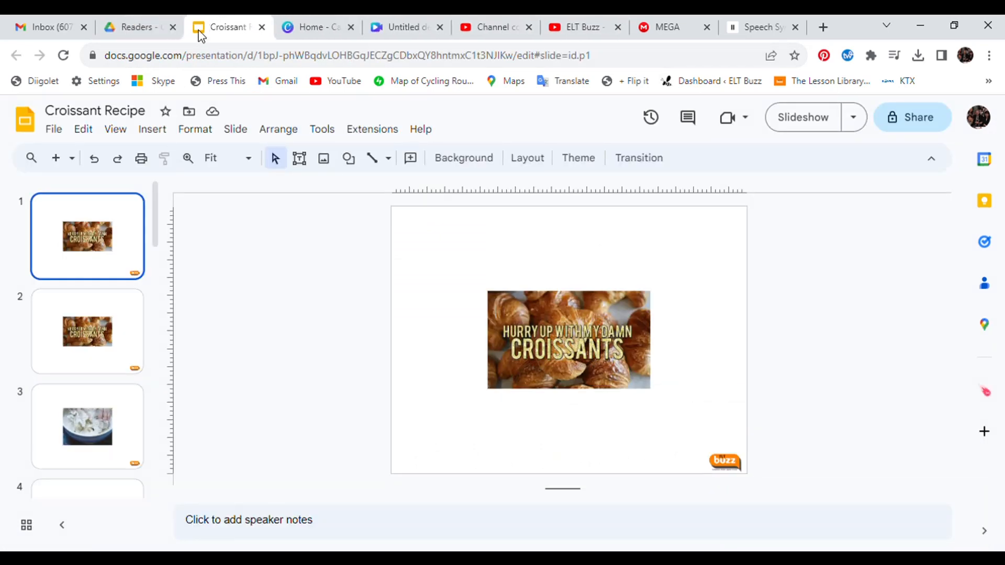
scroll(119, 285, "down", 2)
scroll(104, 341, "down", 10)
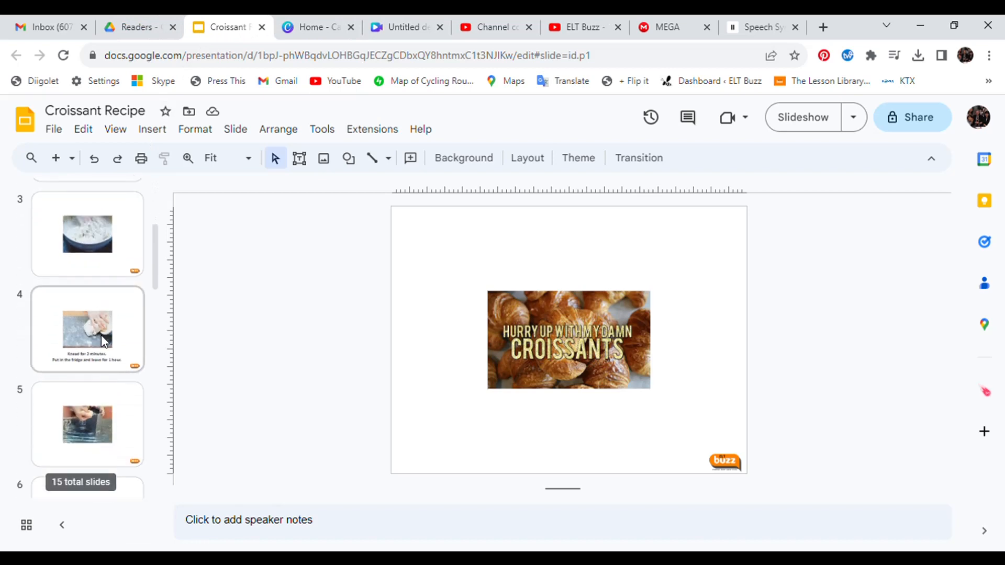
scroll(103, 341, "down", 9)
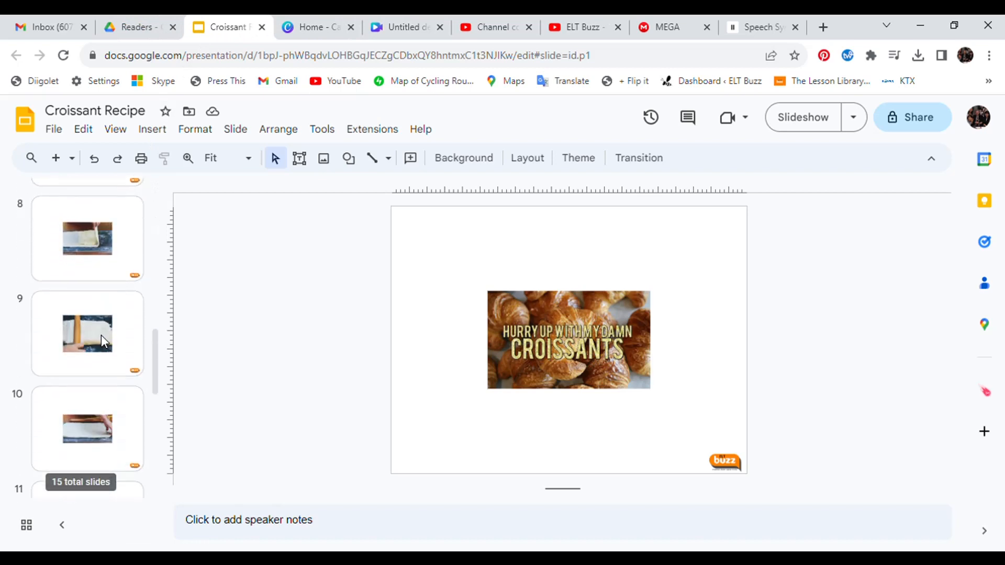
scroll(101, 338, "up", 9)
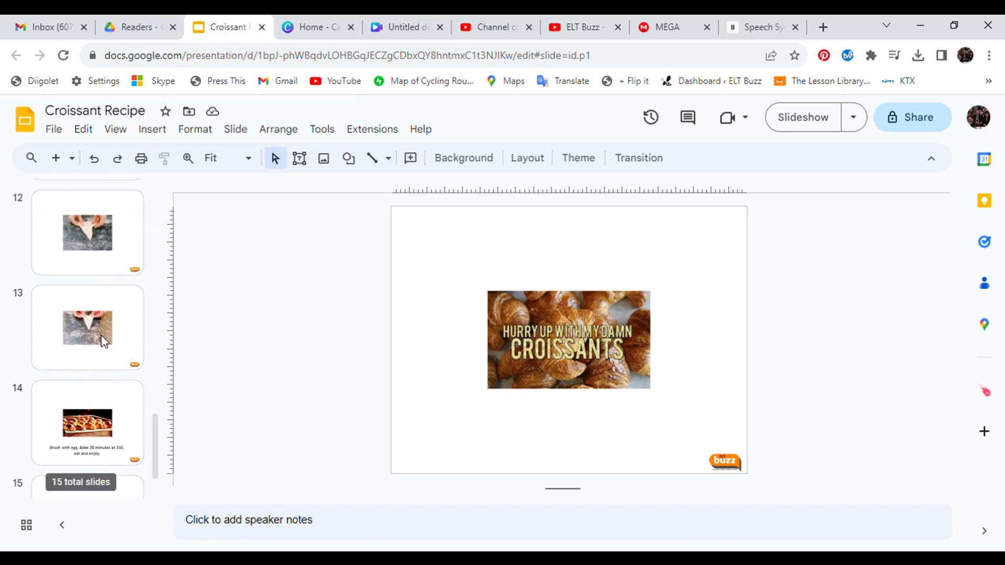
Switch to the untitled Canva design, fill page 10 with the "Hurry up with my damn croissants" GIF and move that page to the start
left_click(396, 28)
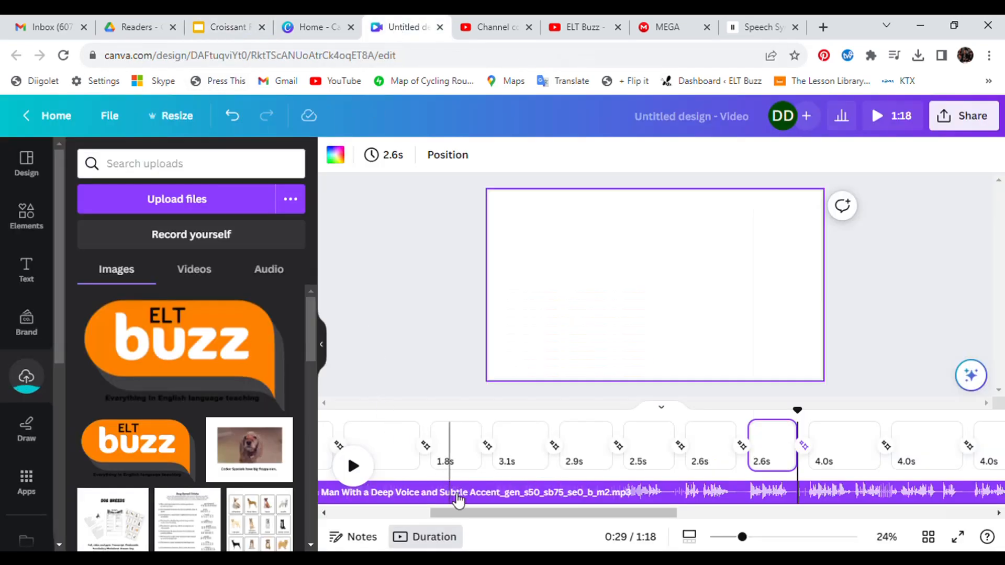
left_click_drag(454, 513, 332, 519)
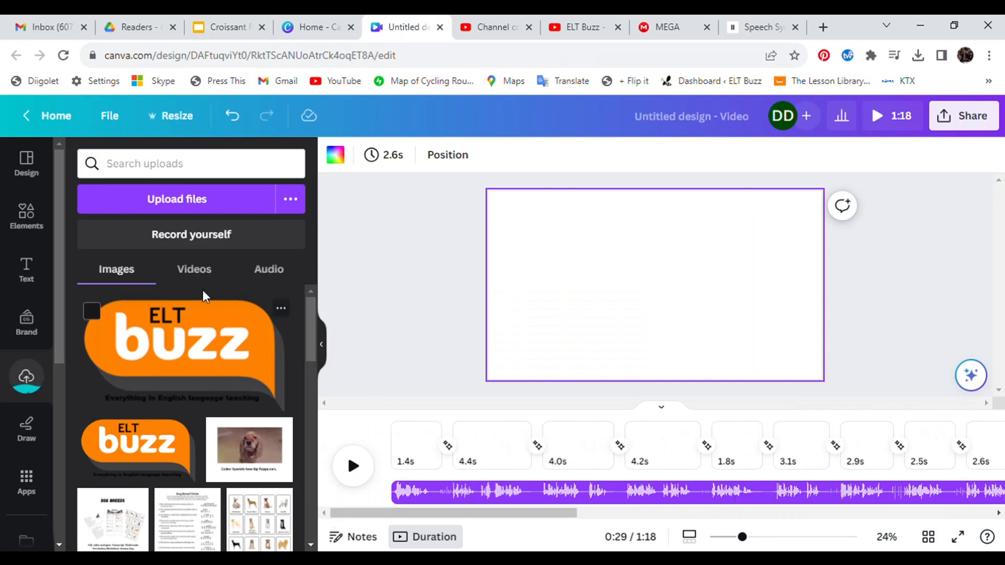
left_click(203, 273)
scroll(205, 385, "up", 3)
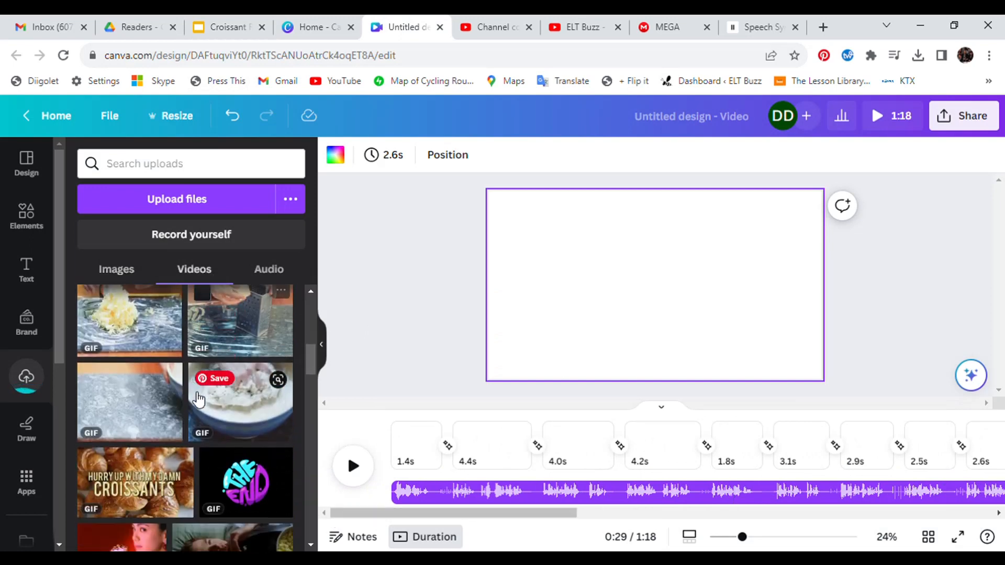
scroll(198, 399, "down", 3)
left_click_drag(136, 349, 340, 346)
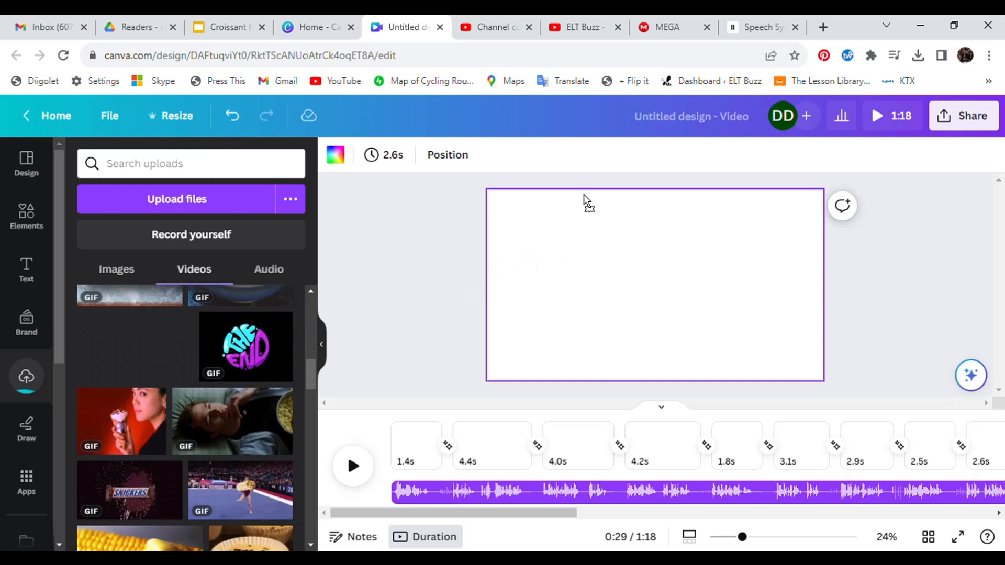
left_click_drag(596, 200, 585, 204)
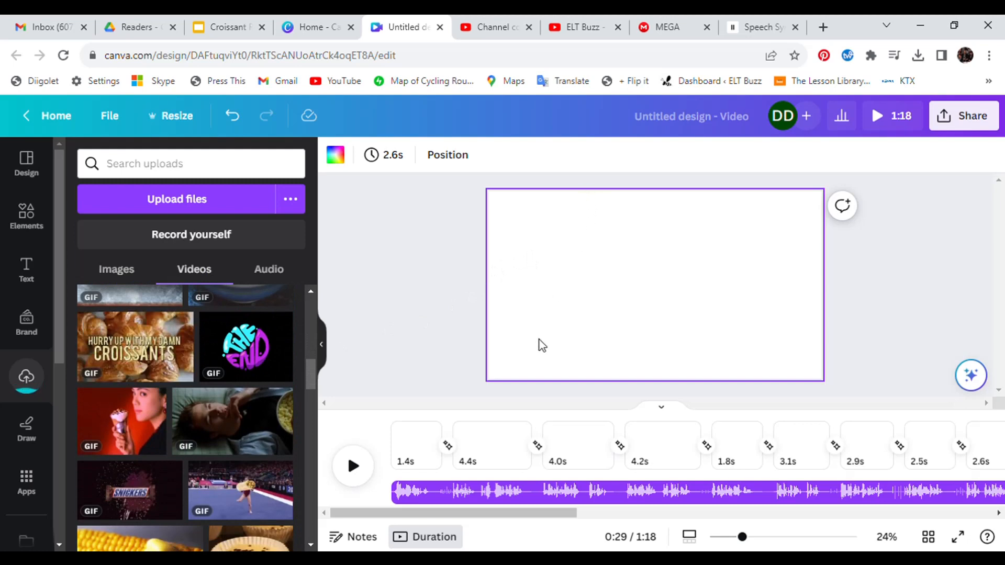
scroll(225, 335, "up", 2)
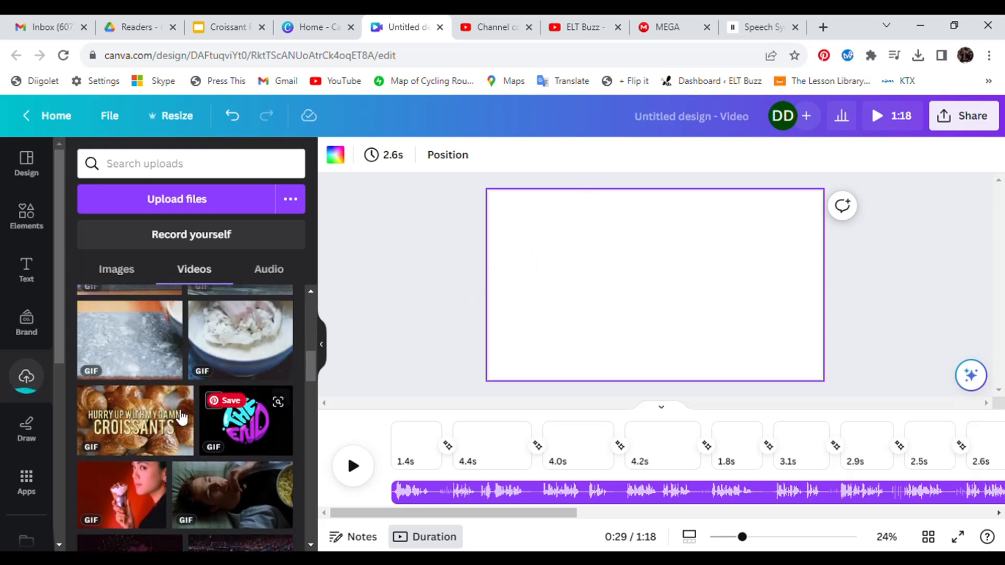
left_click_drag(136, 419, 577, 200)
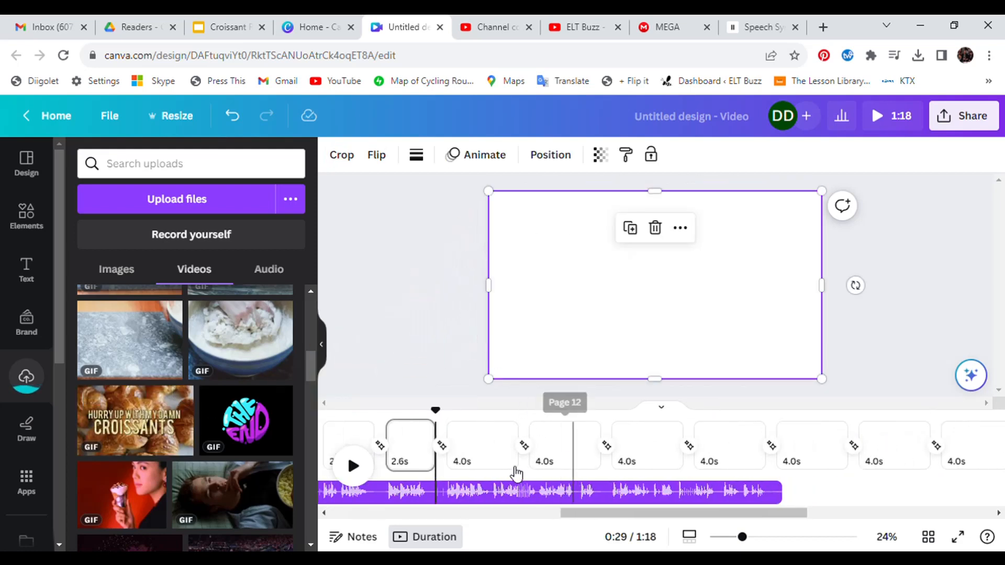
mouse_move(425, 459)
left_mouse_down()
mouse_move(337, 456)
mouse_move(433, 455)
mouse_move(413, 457)
left_mouse_up()
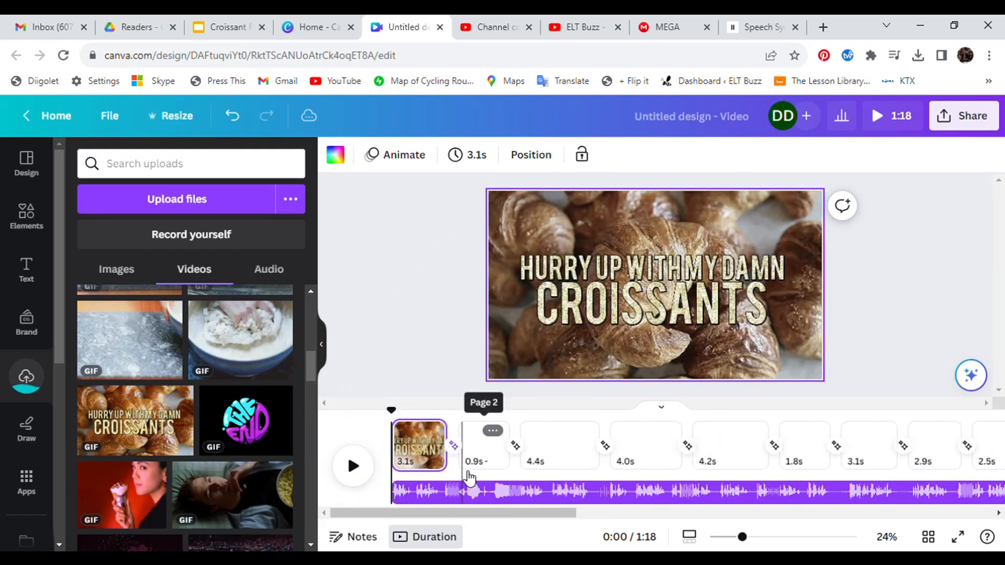
Fill page 2 with the GIF of dough being mixed in a bowl and page 3 with the floured work surface GIF
left_click(493, 457)
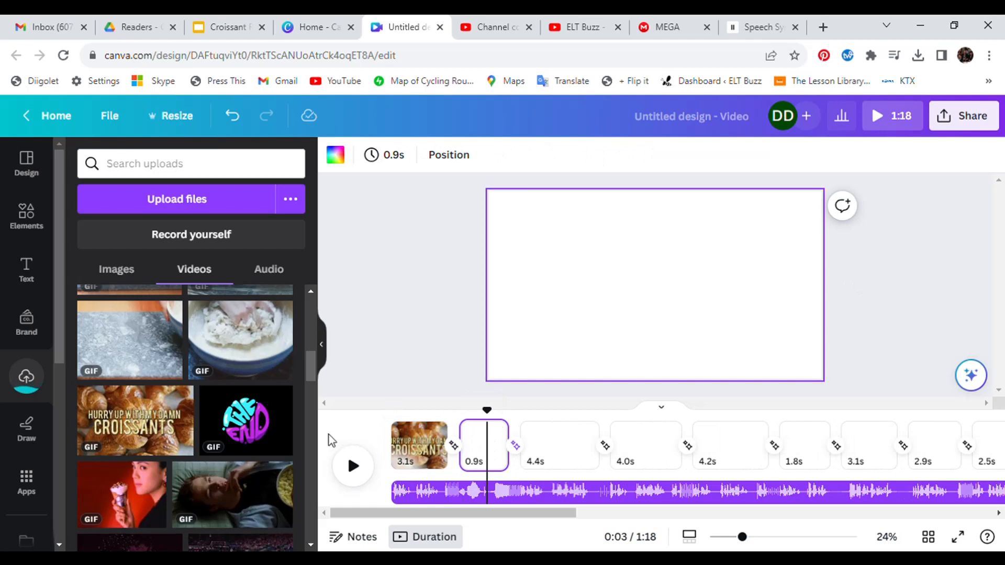
scroll(225, 424, "up", 3)
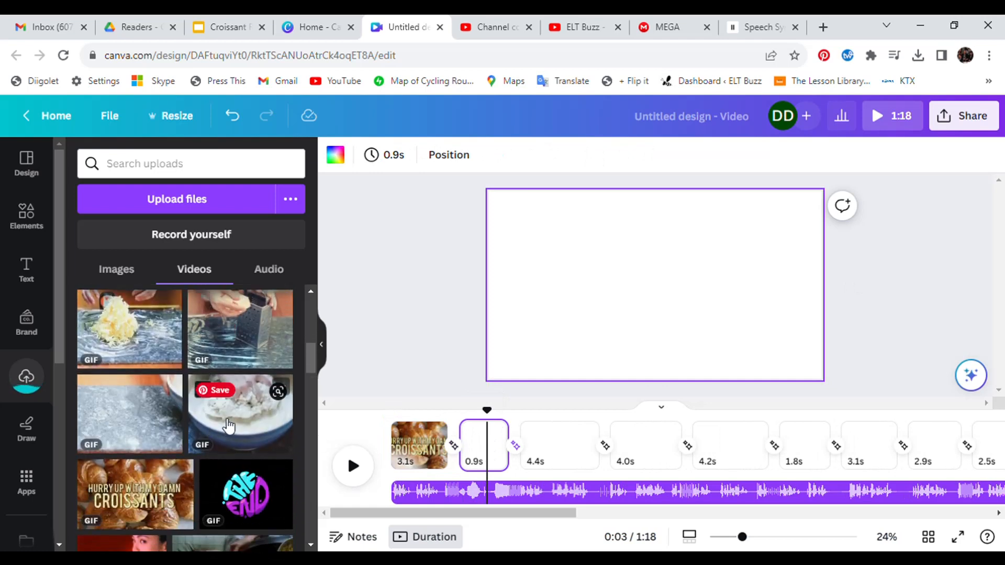
left_click_drag(228, 427, 549, 210)
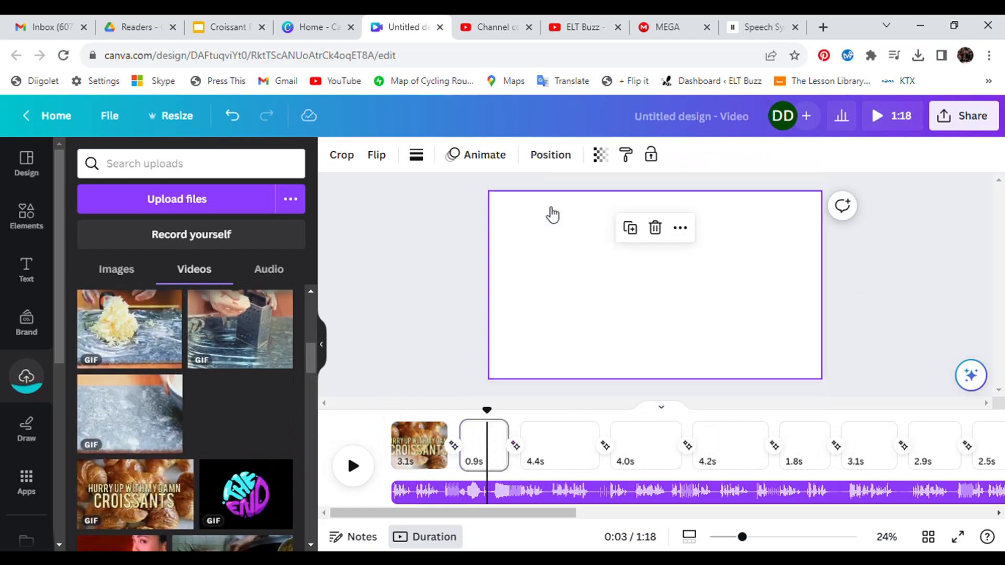
left_click(558, 447)
left_click_drag(130, 413, 403, 390)
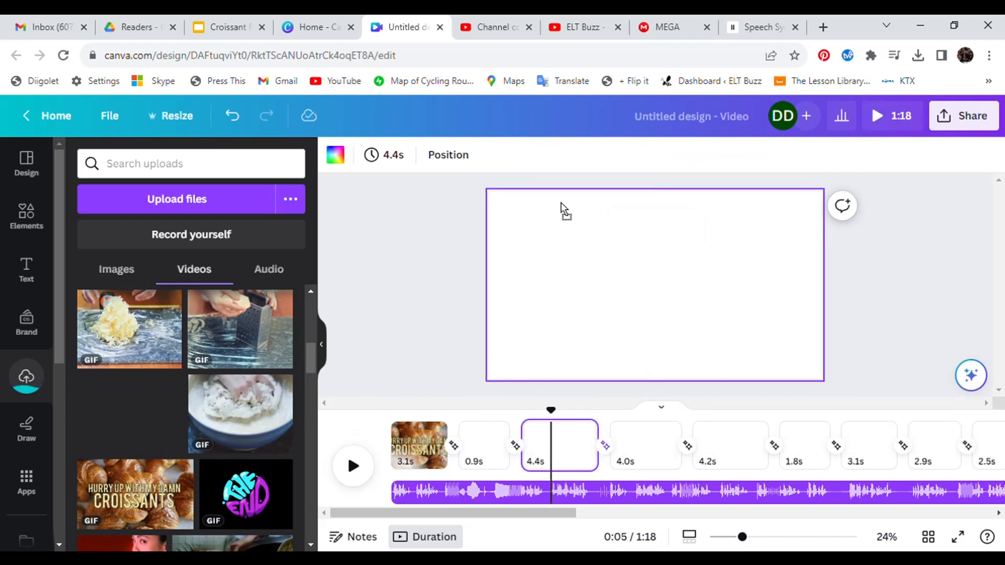
left_click_drag(561, 203, 561, 202)
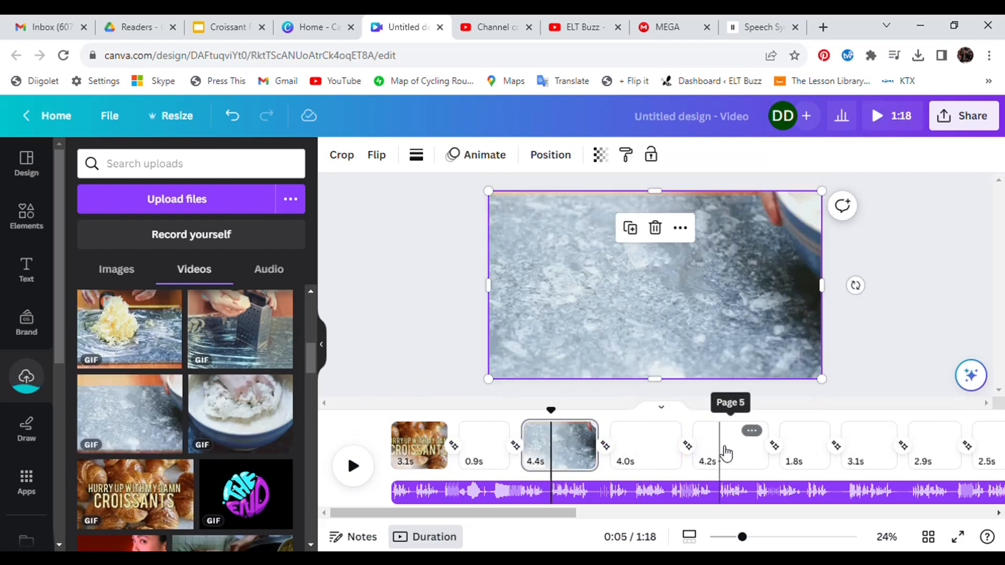
Fill page 4 with the box grater GIF and page 5 with the grated butter pile GIF
left_click(724, 453)
left_click(654, 448)
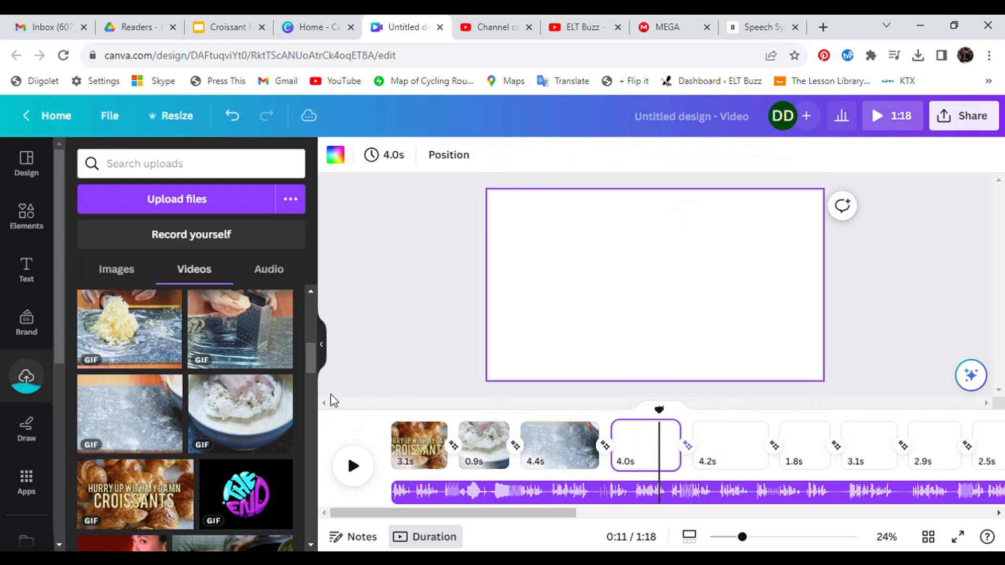
left_click_drag(276, 341, 552, 256)
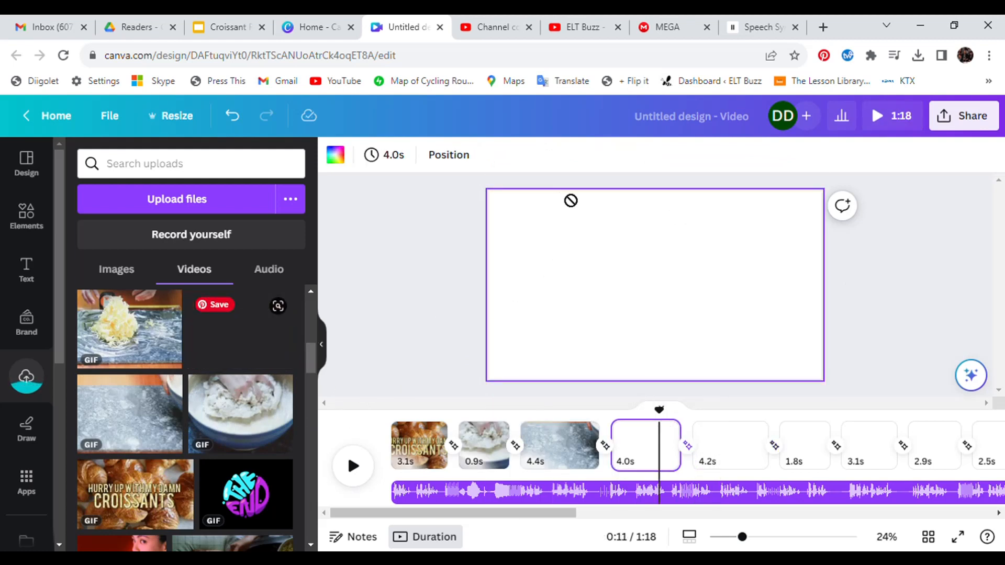
left_click_drag(566, 201, 567, 204)
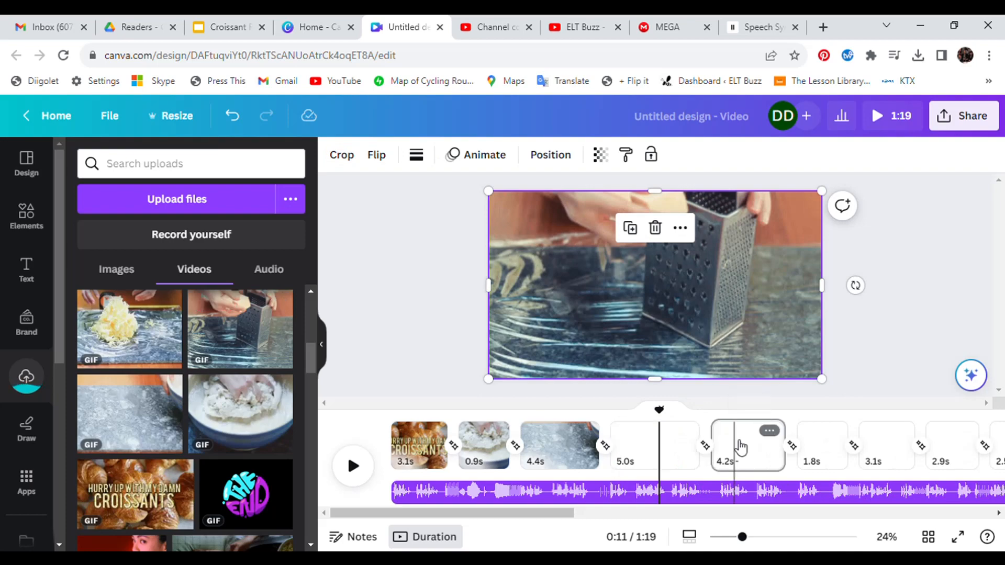
left_click(740, 444)
left_click_drag(131, 335, 610, 294)
Fill page 6 with the hand-kneaded dough GIF and page 7 with the flat dough and rolling pin GIF
left_click(823, 448)
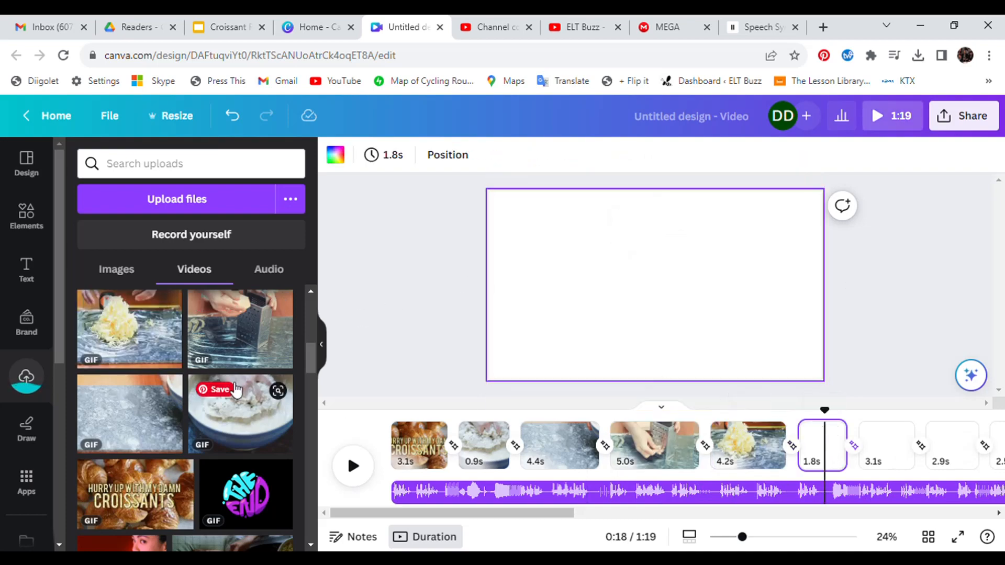
scroll(246, 366, "up", 4)
left_click_drag(246, 450, 563, 203)
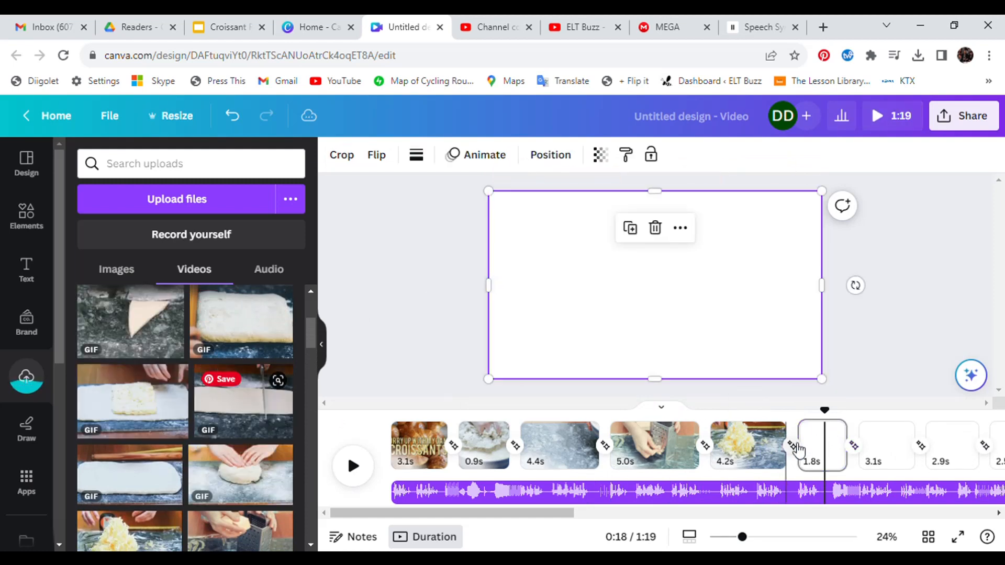
left_click(890, 449)
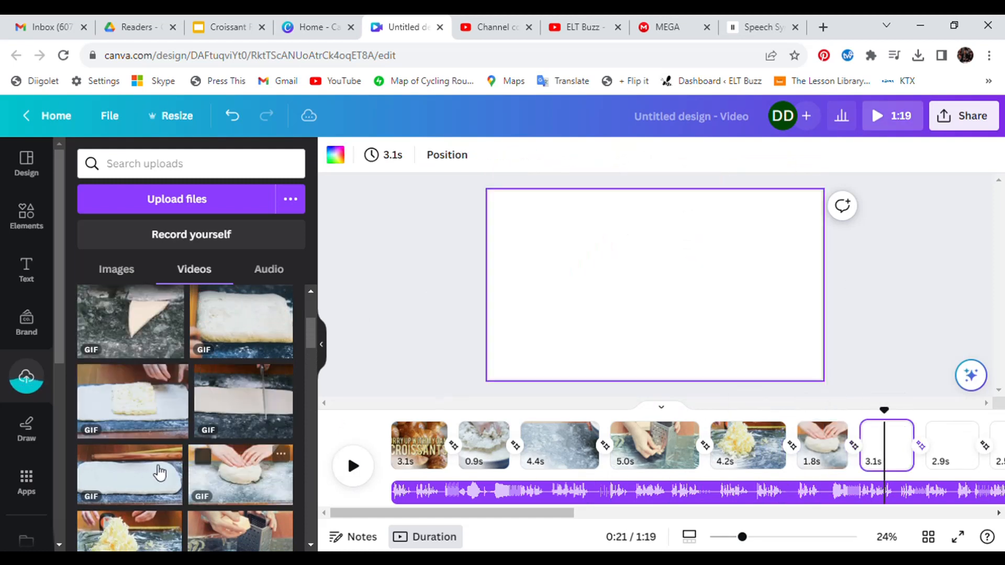
left_click_drag(173, 469, 573, 199)
Fill page 8 with the GIF of the folded dough rectangle and page 9 with the GIF of the dough strip being cut
left_click_drag(565, 515, 659, 517)
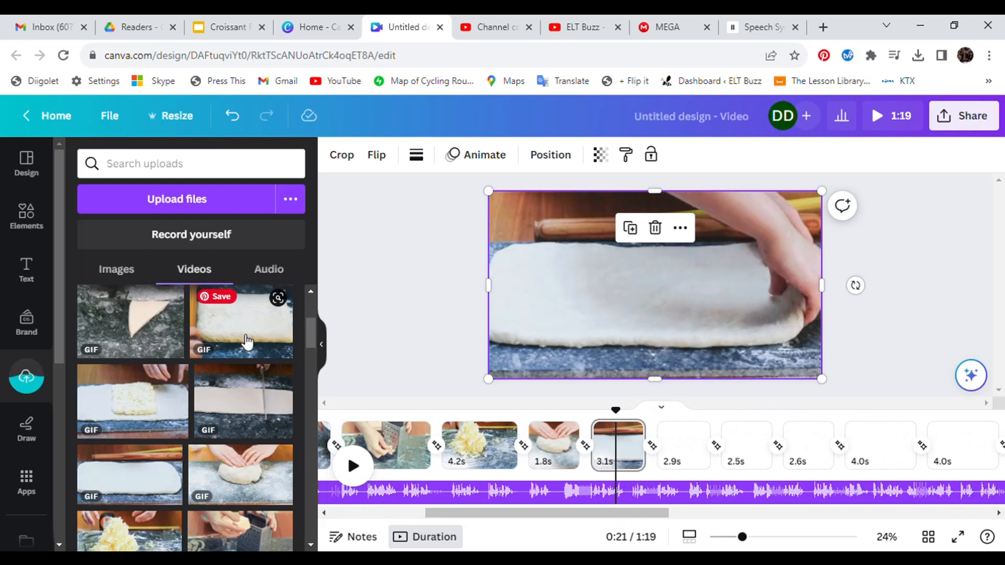
left_click(690, 457)
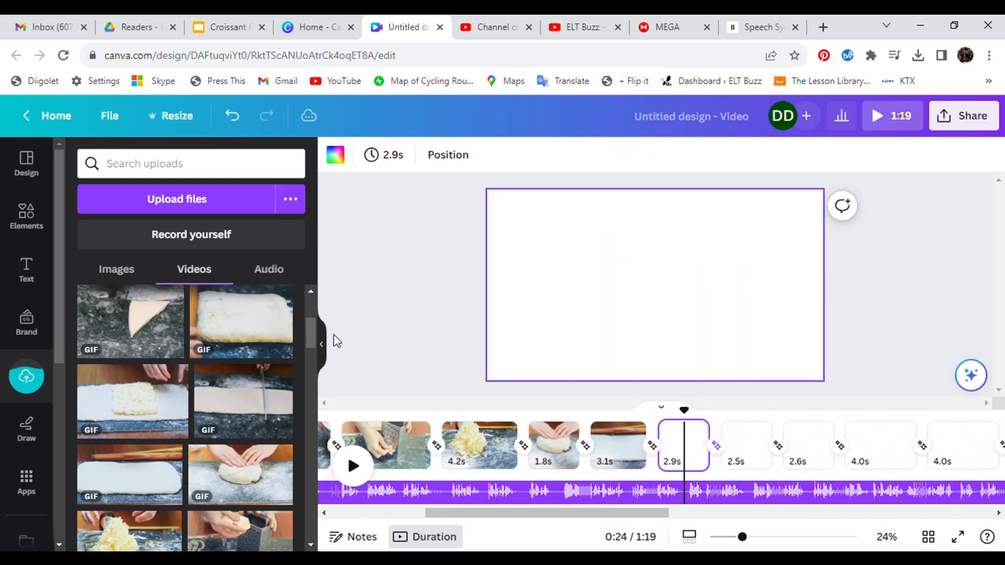
left_click_drag(231, 314, 588, 209)
left_click(749, 443)
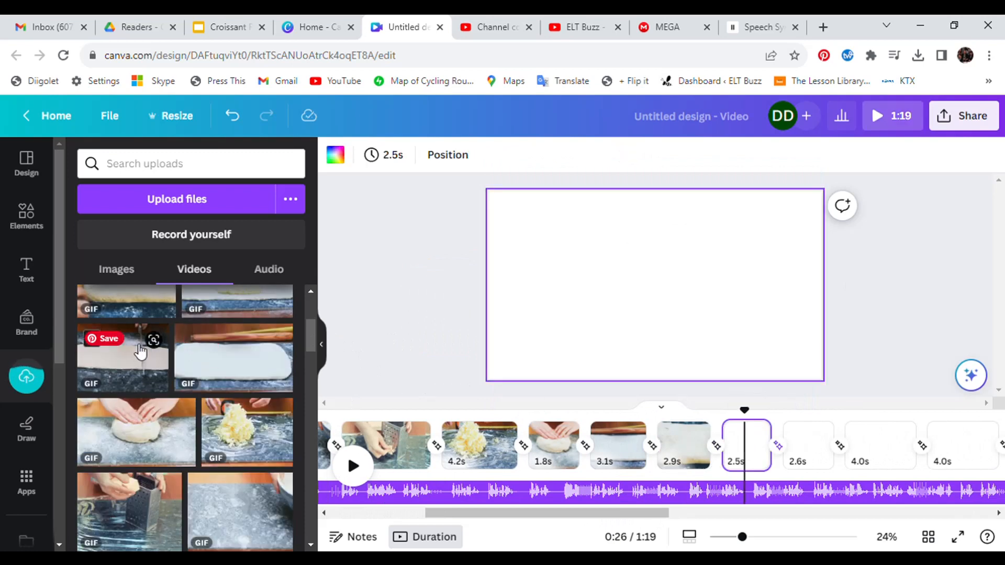
left_click_drag(139, 352, 568, 227)
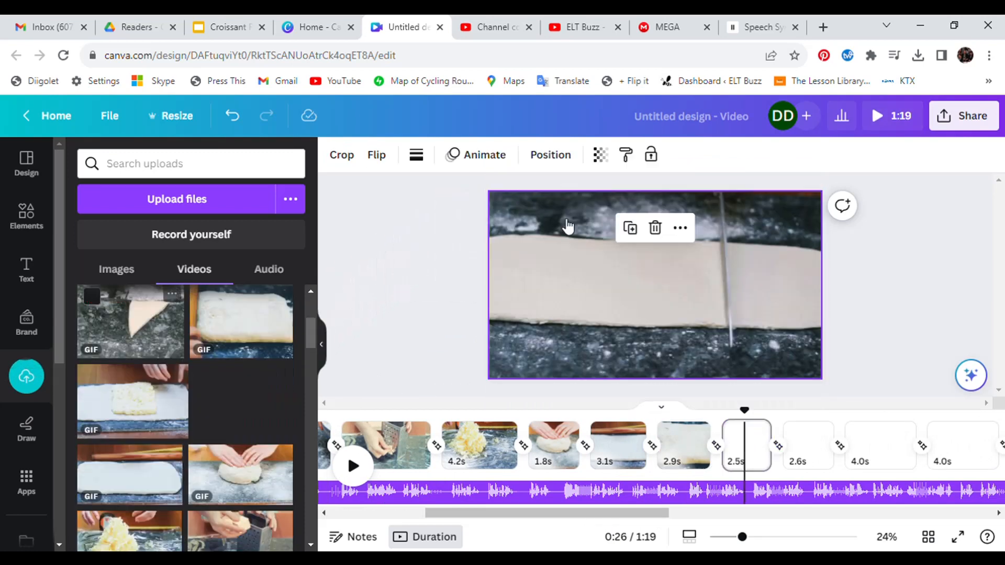
Fill page 10 with the GIF of the centred dough triangle and page 11 with the tray of baked croissants GIF
left_click(799, 440)
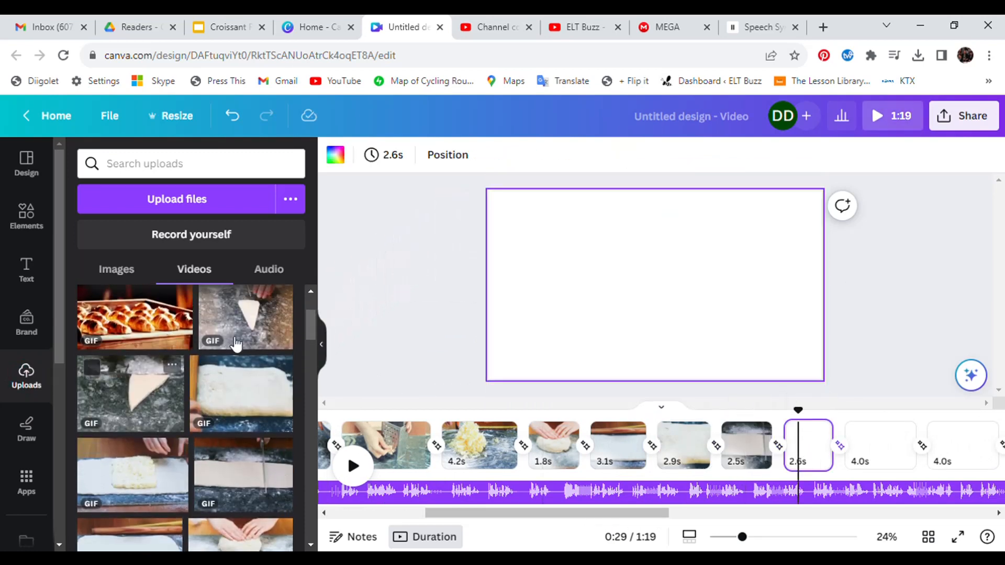
left_click_drag(173, 385, 549, 193)
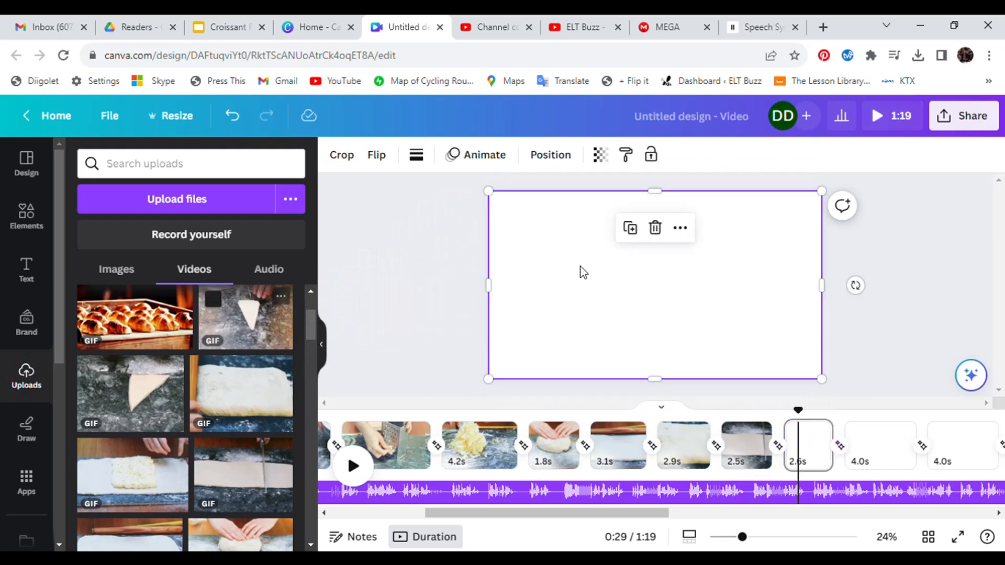
left_click(875, 456)
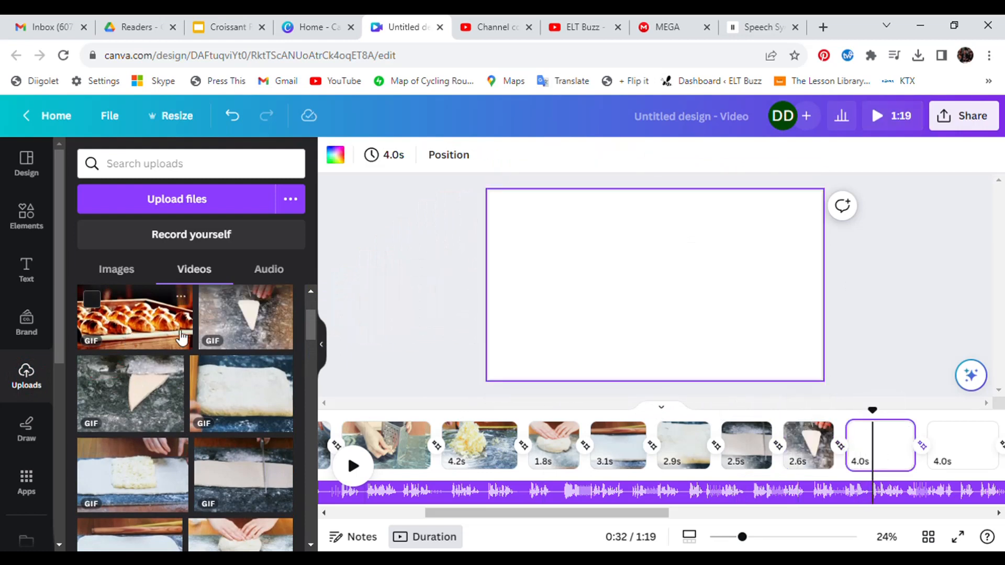
left_click_drag(134, 316, 544, 199)
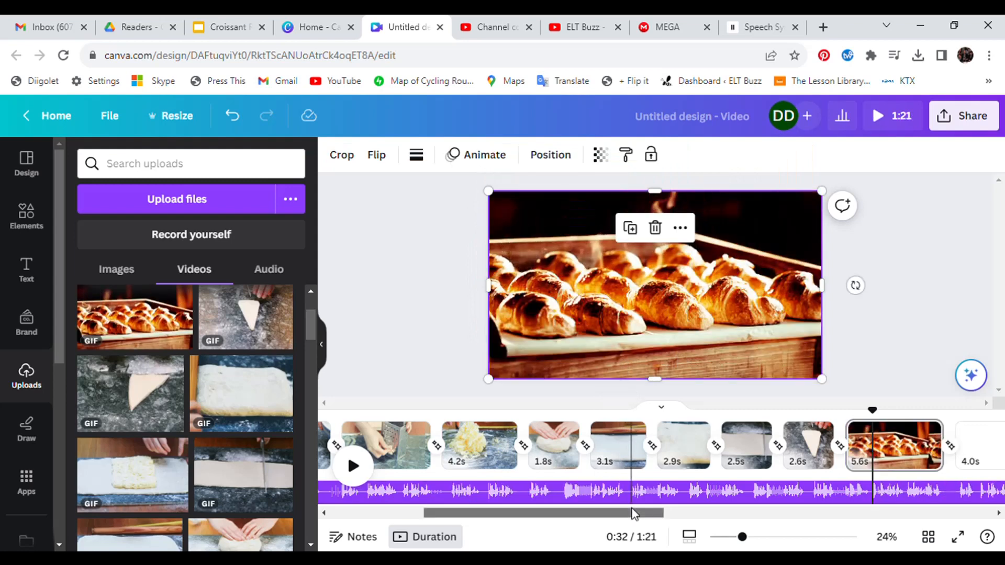
Fill page 12 with the typewritten "THE END" GIF
left_click_drag(633, 511, 711, 516)
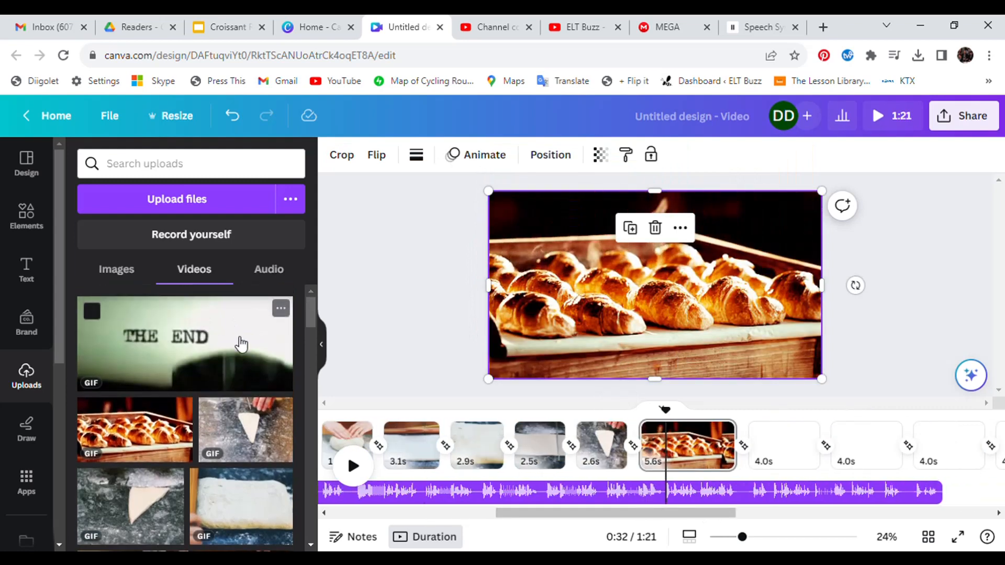
left_click(776, 445)
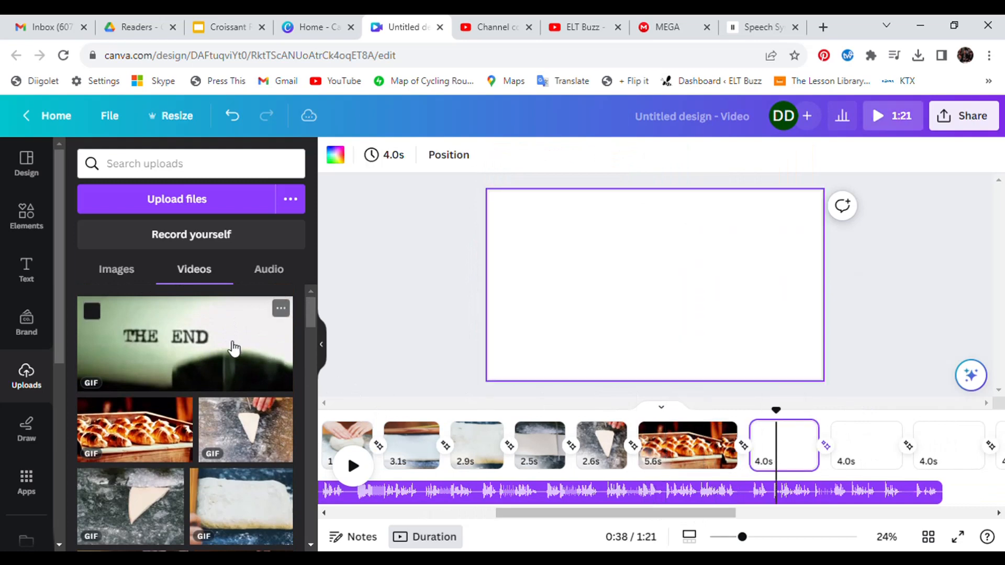
left_click_drag(196, 352, 625, 211)
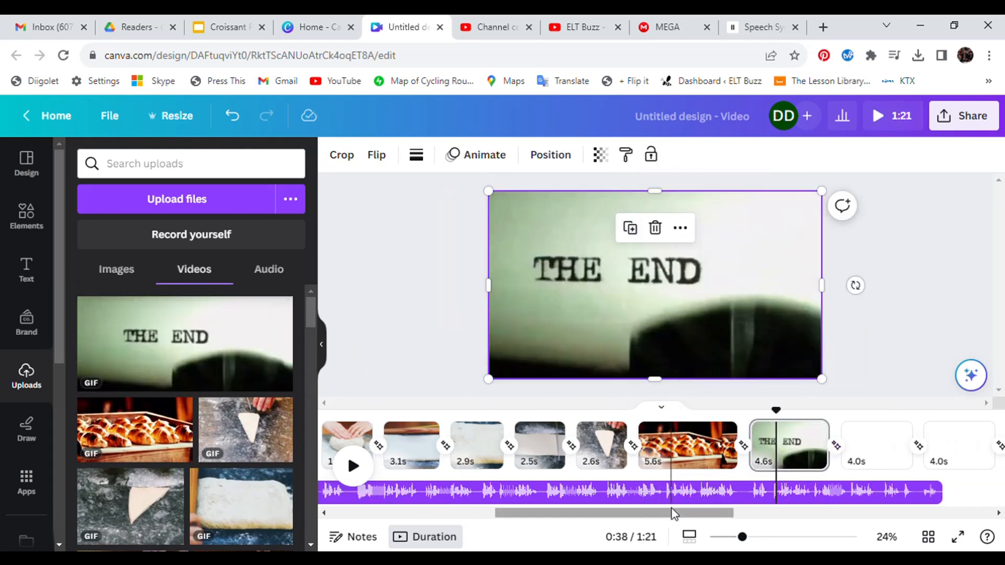
Play the video from the first page and extend page 2 to 2.5 seconds to match the narration
left_click_drag(600, 516, 426, 523)
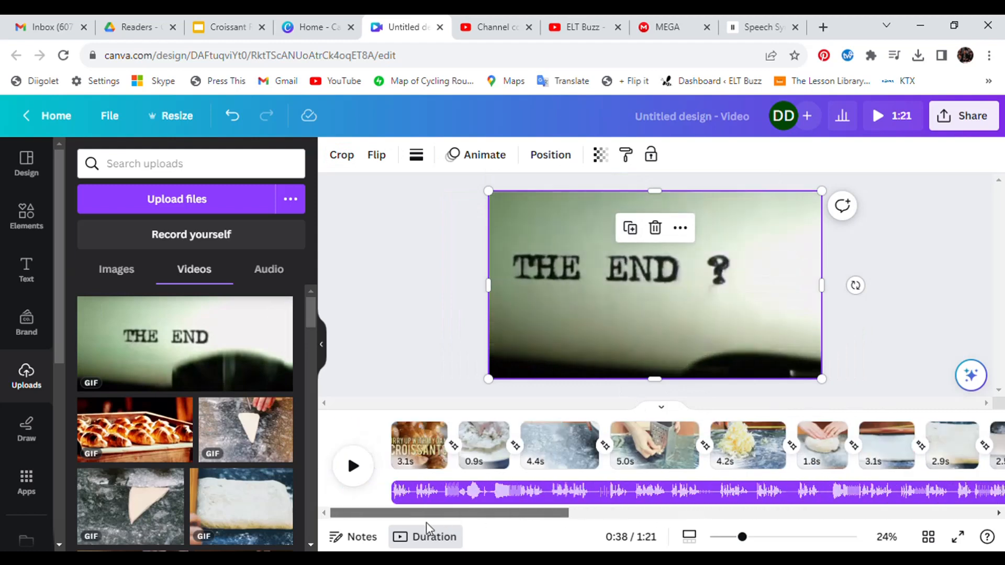
left_click(408, 460)
left_click(354, 467)
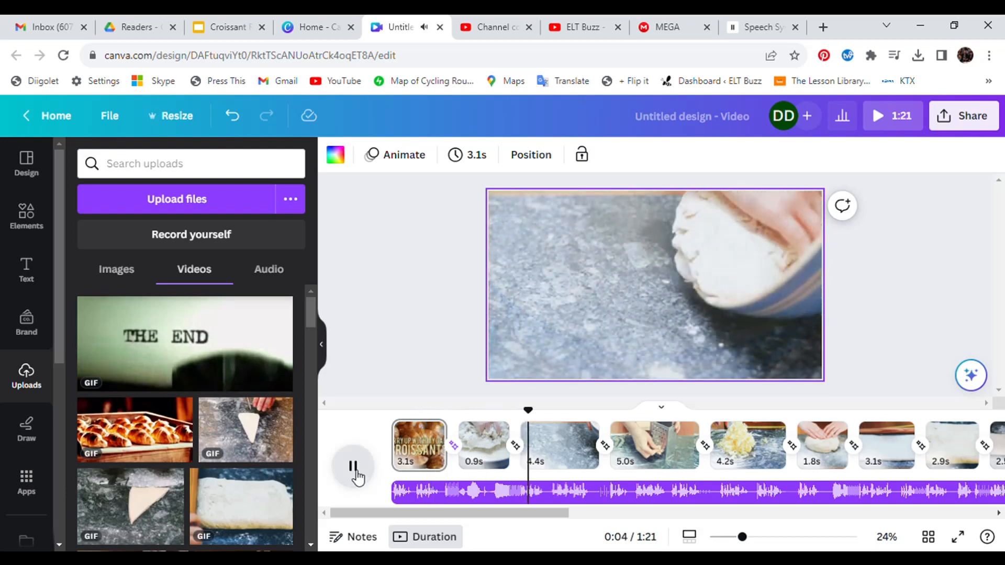
left_click(355, 471)
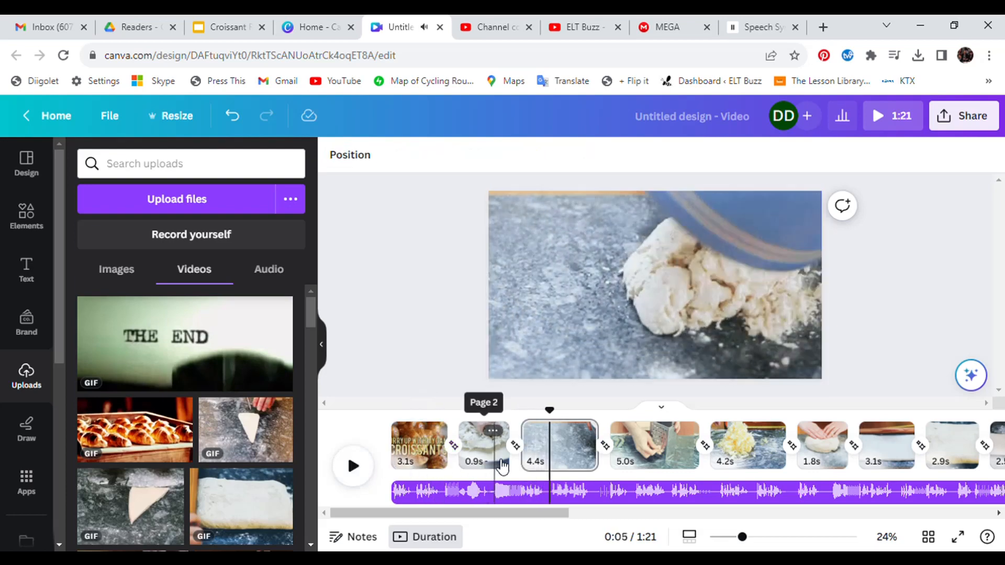
left_click_drag(511, 465, 537, 473)
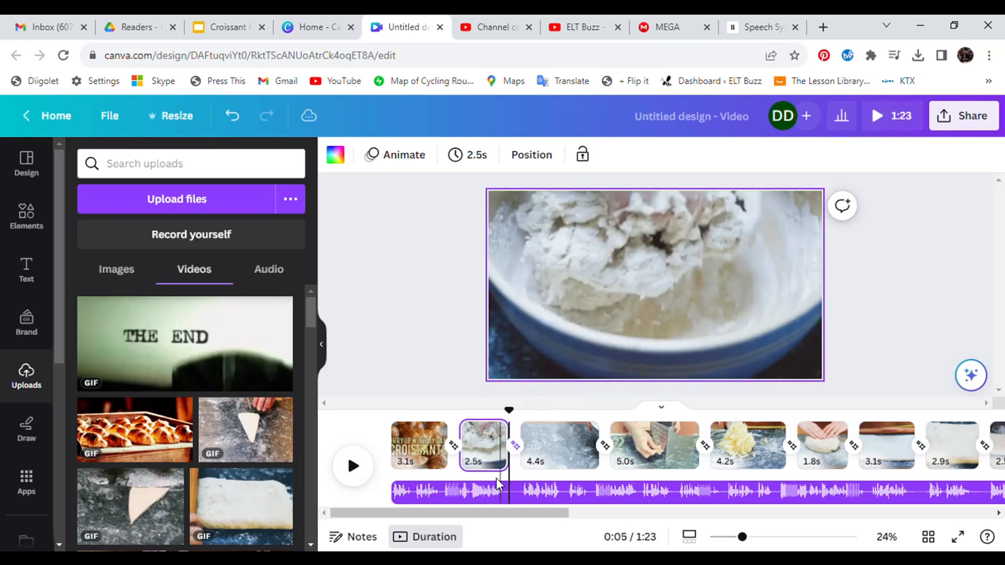
Play through page 3 and extend it to 6.4 seconds to match the narration
left_click(354, 466)
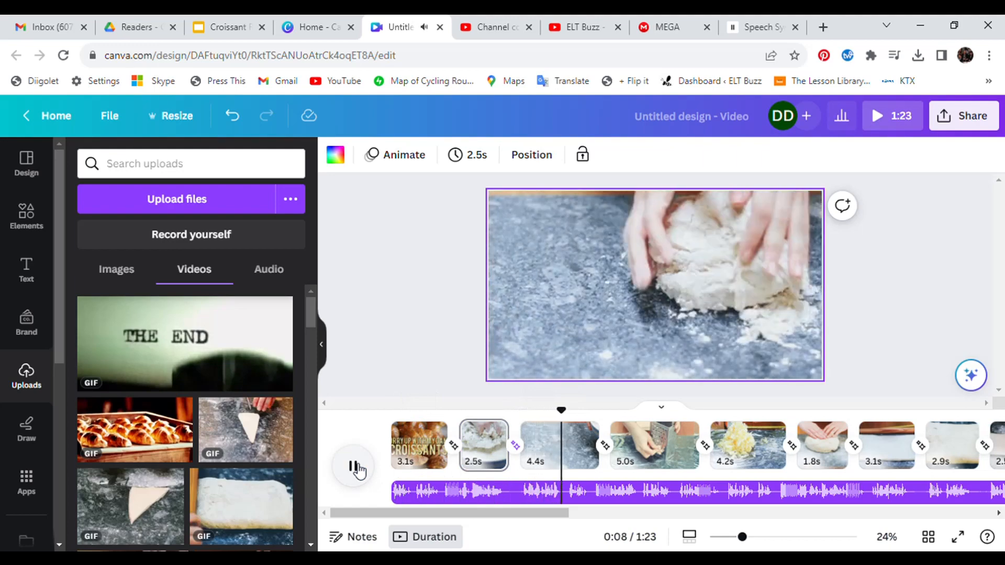
left_click(357, 470)
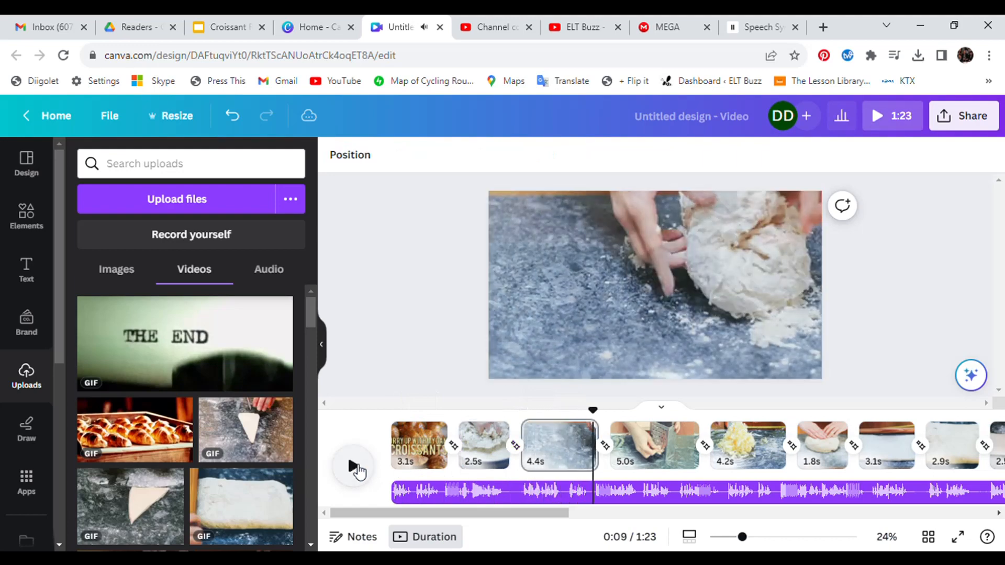
left_click(359, 471)
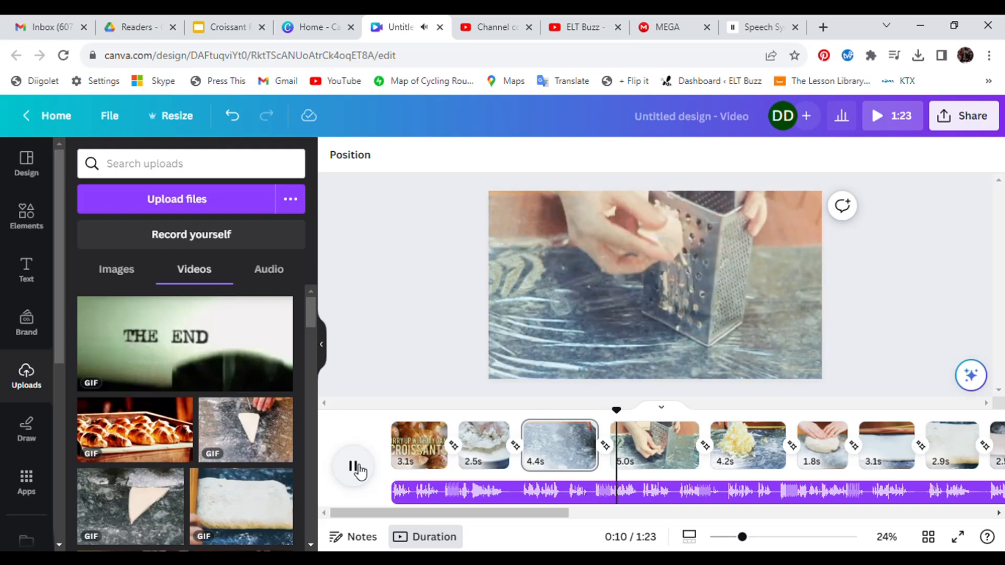
left_click(359, 471)
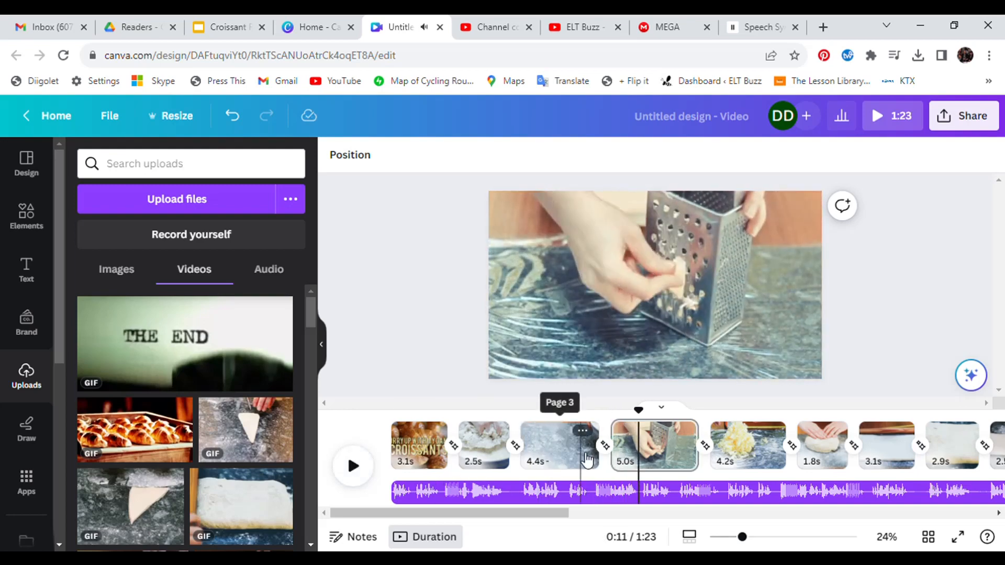
left_click_drag(598, 460, 637, 466)
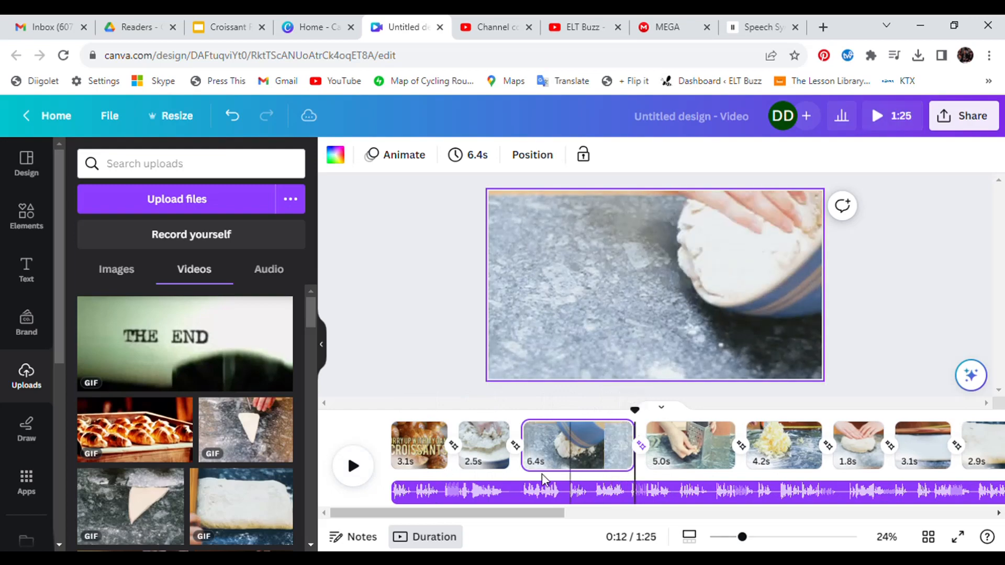
Play through page 4 and extend it to 6.5 seconds to match the narration
left_click(363, 469)
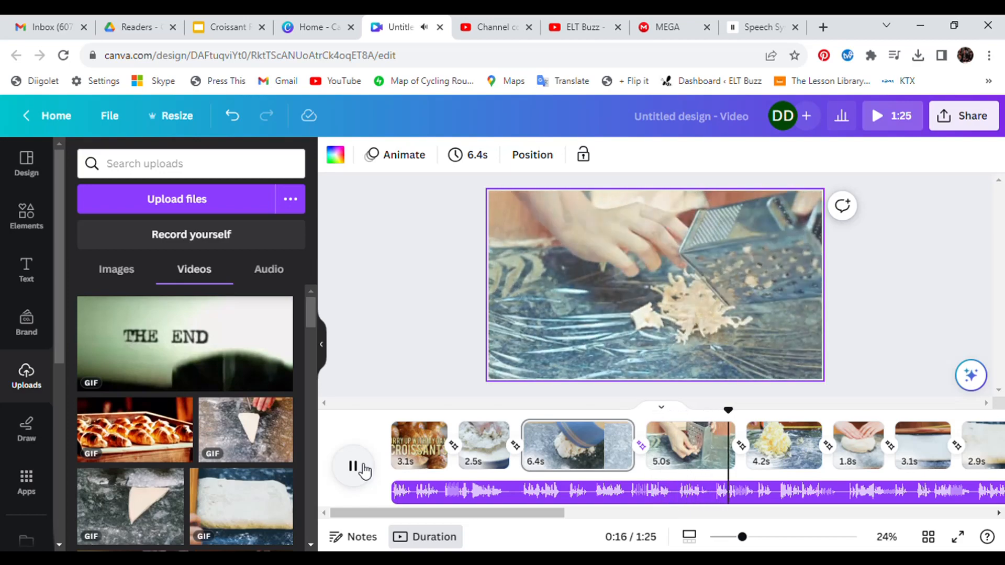
left_click(364, 468)
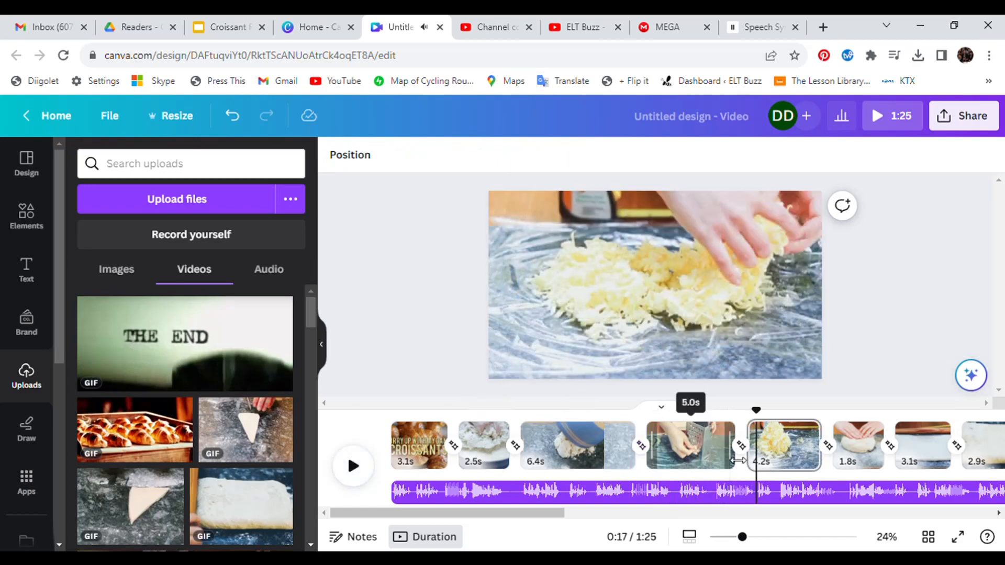
left_click_drag(752, 463, 762, 463)
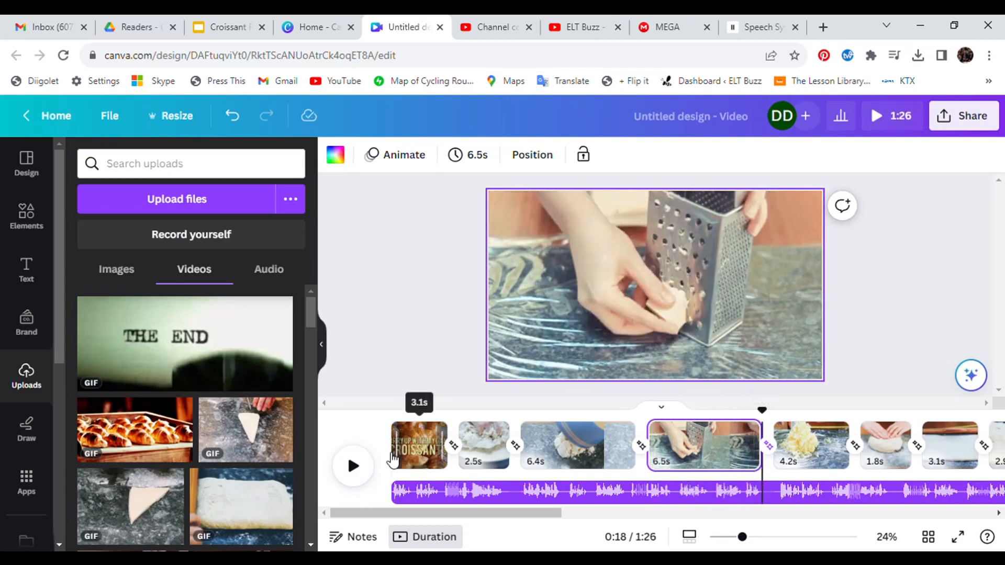
Play the video from page 4 onward and move the 3.1-second rolled-dough page to position 5, before the grated-butter page
left_click(356, 465)
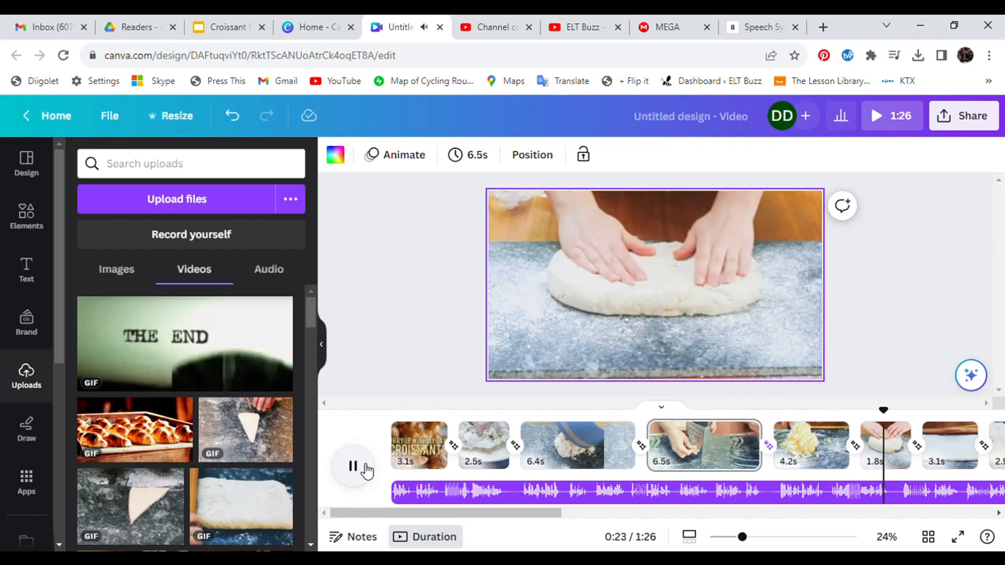
left_click(367, 468)
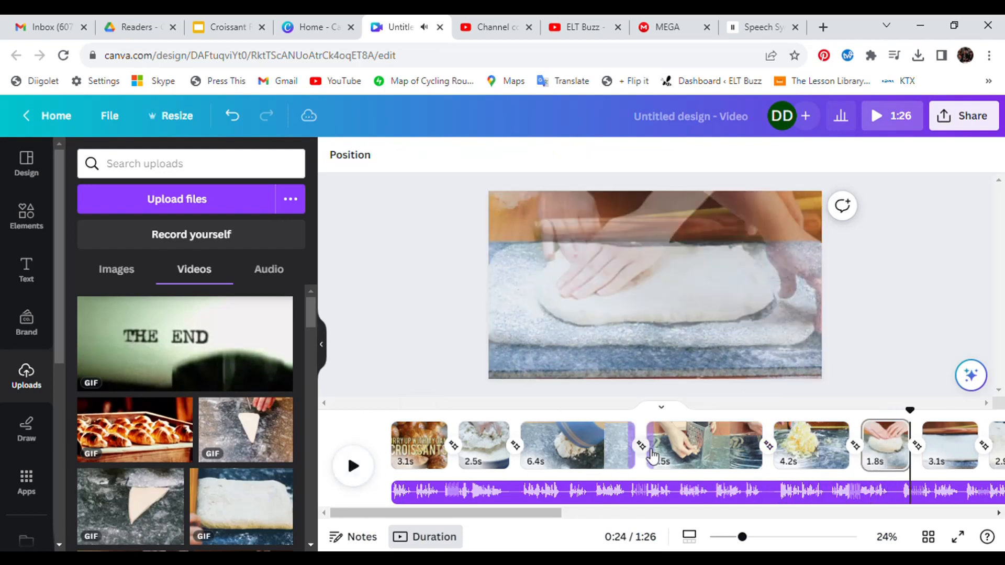
left_click(712, 461)
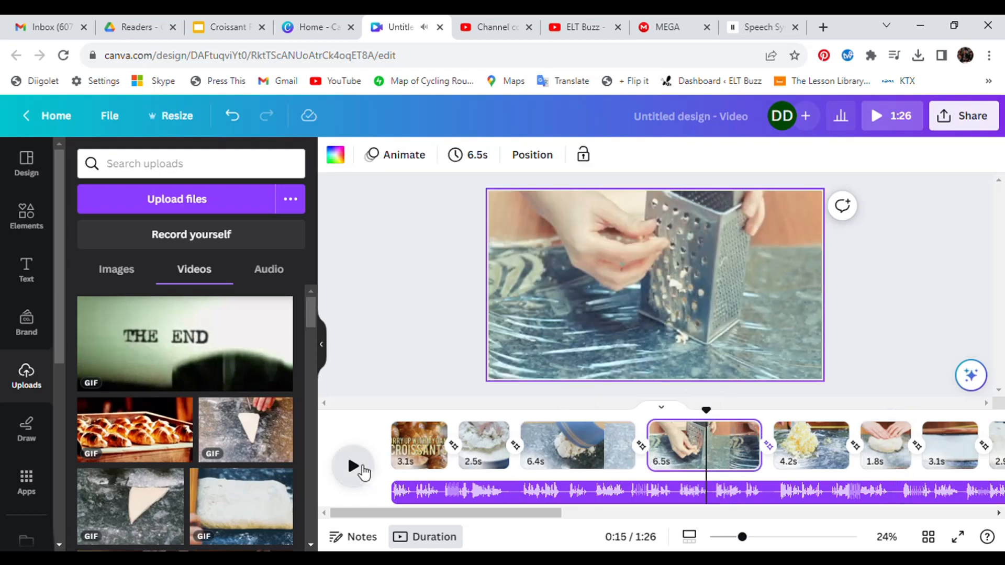
left_click(356, 467)
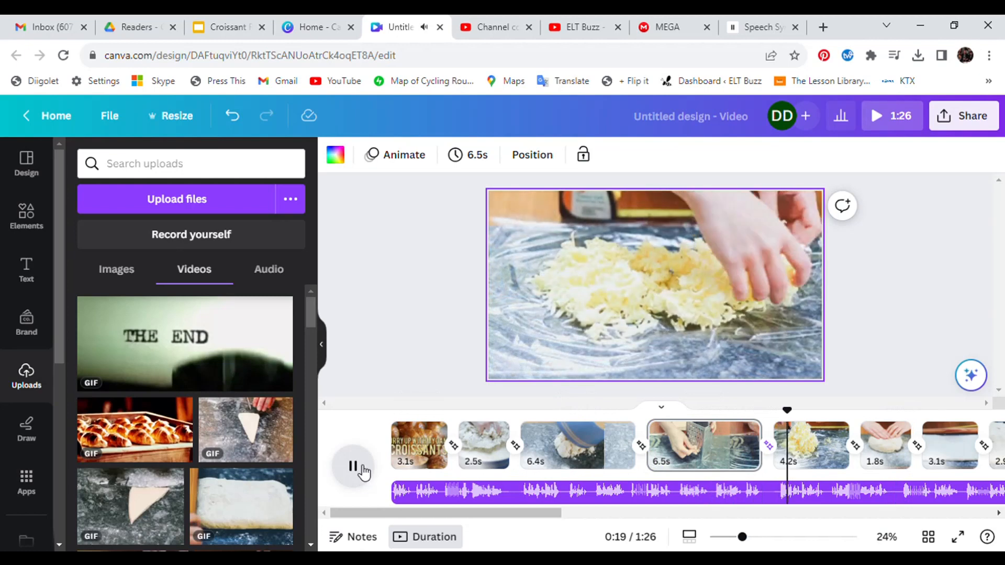
left_click(364, 470)
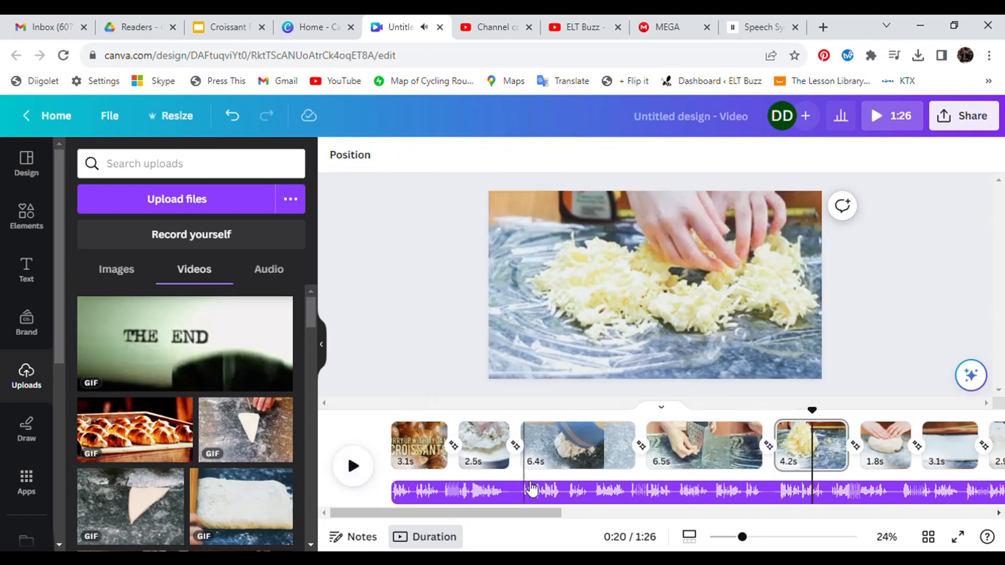
scroll(554, 520, "right", 2)
scroll(554, 520, "right", 3)
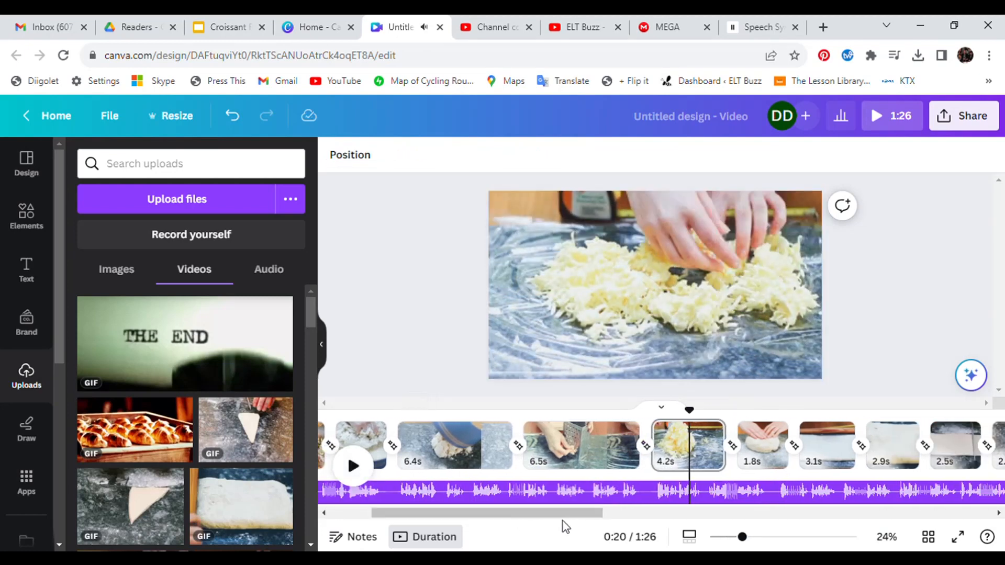
left_click_drag(814, 459, 653, 459)
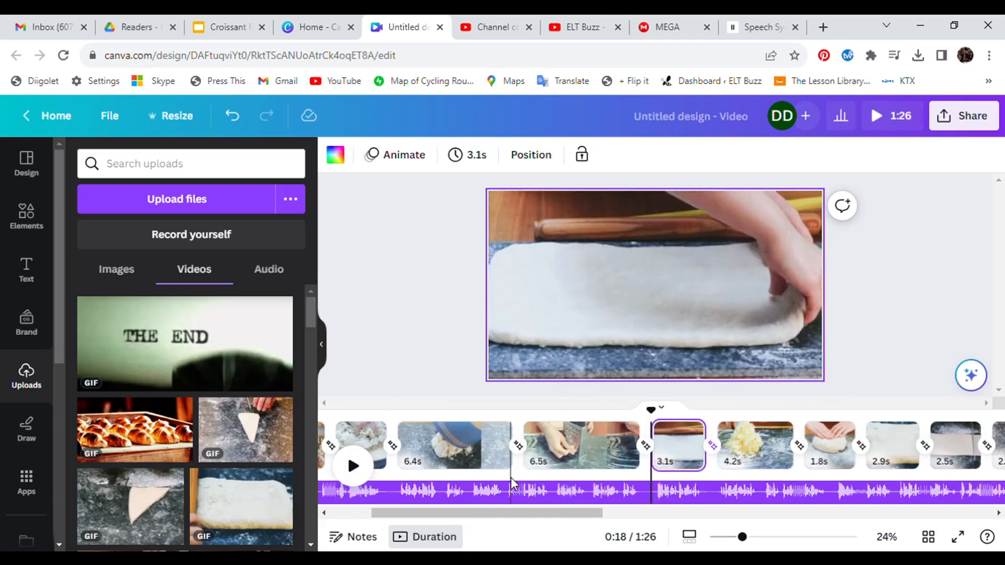
Play on from page 5 and extend page 10, the dough triangle clip, to 5.0 seconds to match the narration
left_click(364, 465)
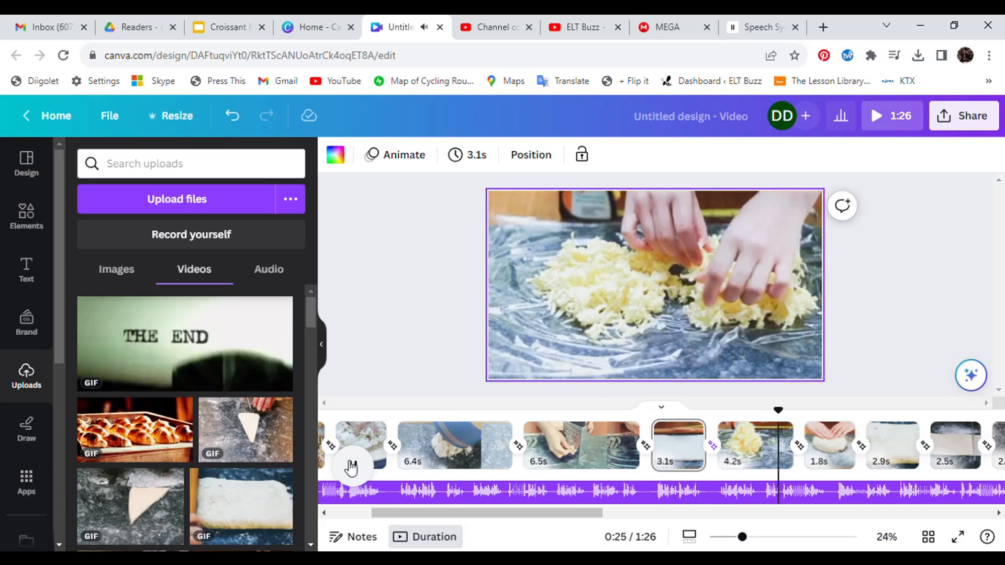
left_click(350, 468)
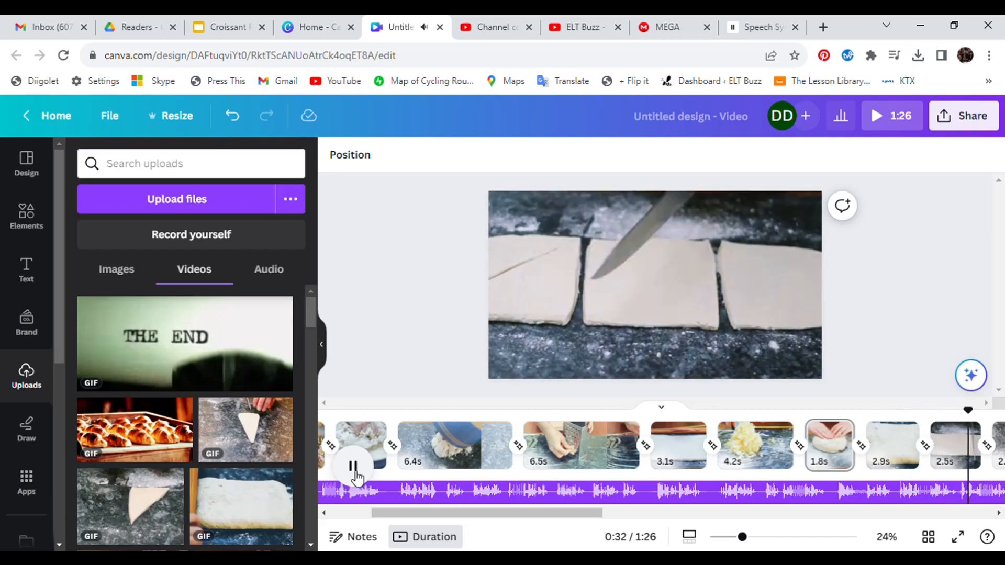
left_click(355, 469)
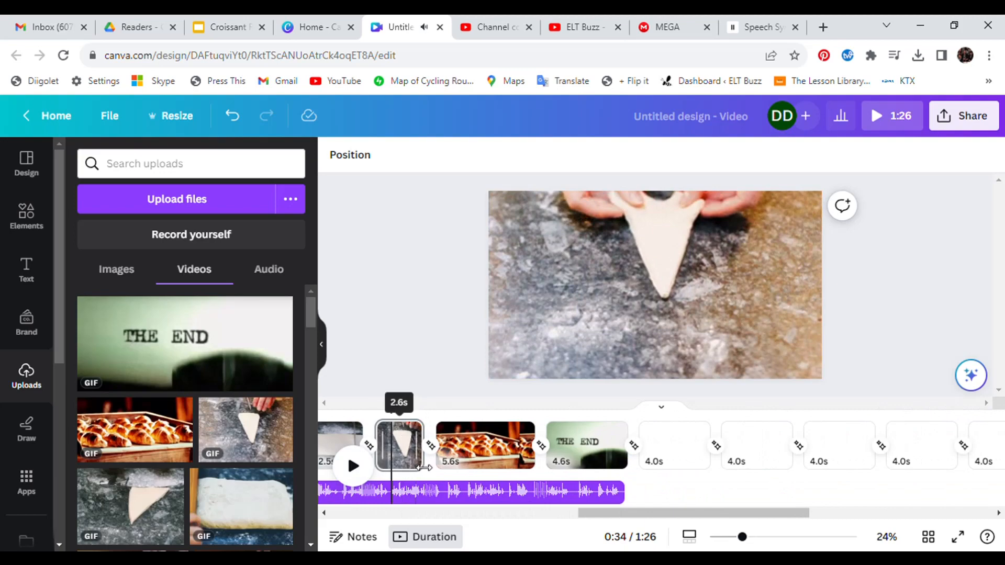
left_click(397, 448)
left_click_drag(475, 473, 512, 472)
Play through the last filled pages and shorten the "THE END" page to 2.1 seconds so it ends with the narration
left_click(356, 469)
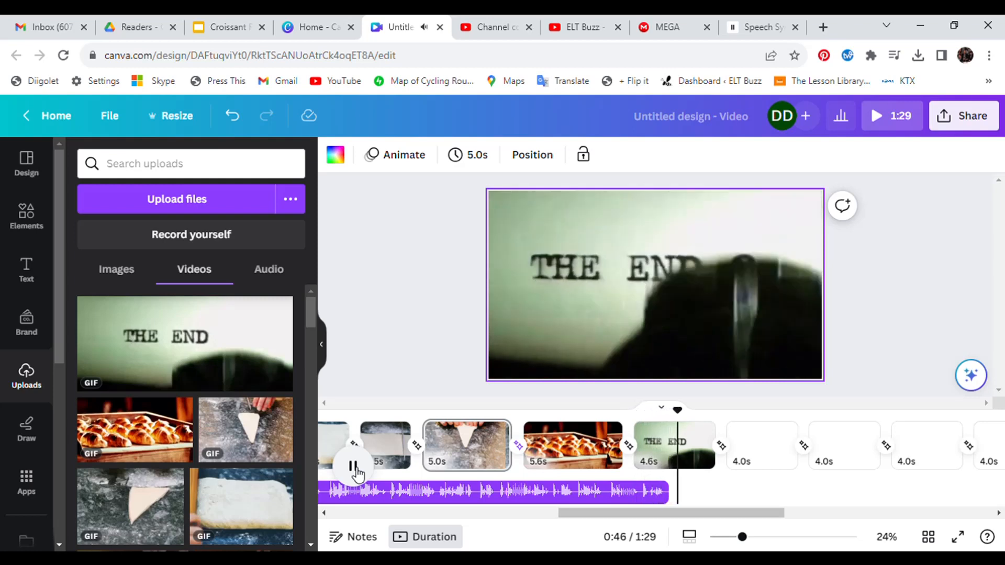
left_click(353, 466)
left_click_drag(716, 450, 683, 450)
Delete all ten empty pages after the "THE END" page
left_click(750, 432)
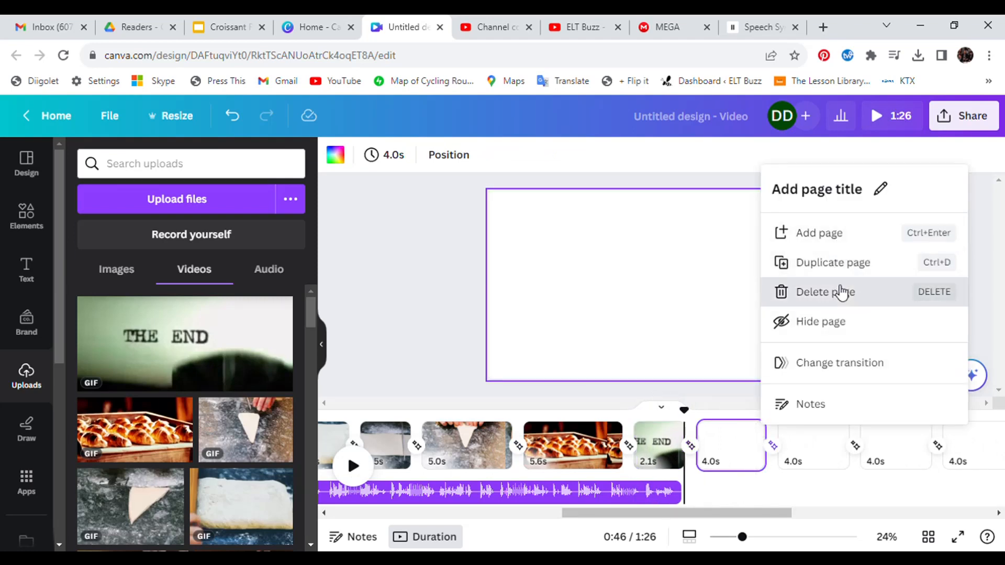
left_click(840, 291)
left_click(759, 432)
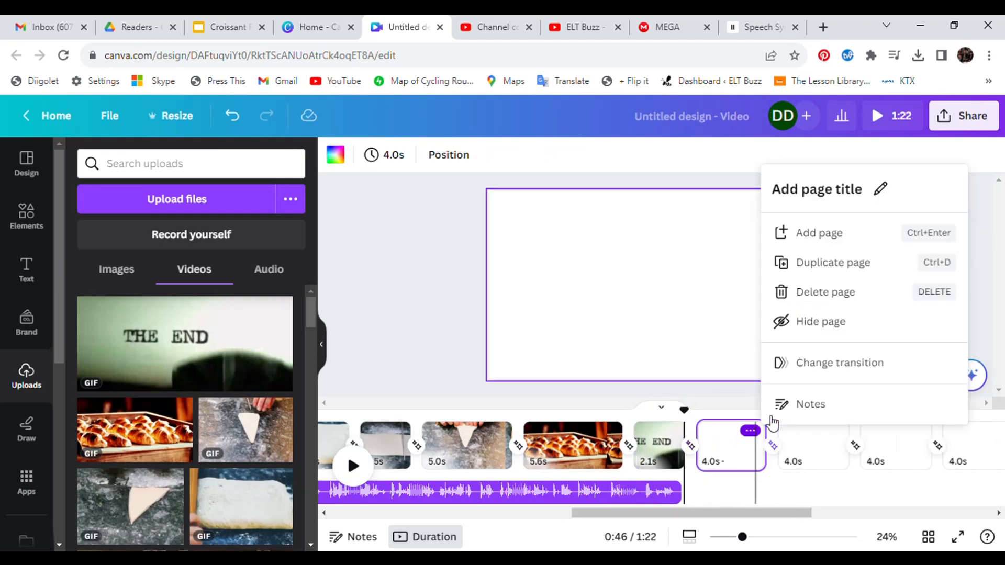
left_click(864, 287)
left_click(756, 429)
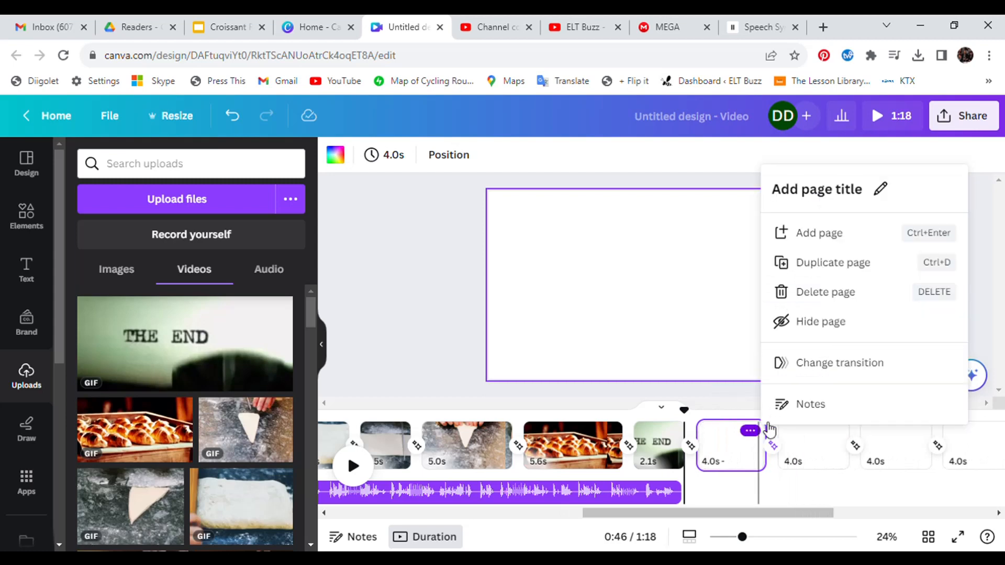
left_click(846, 293)
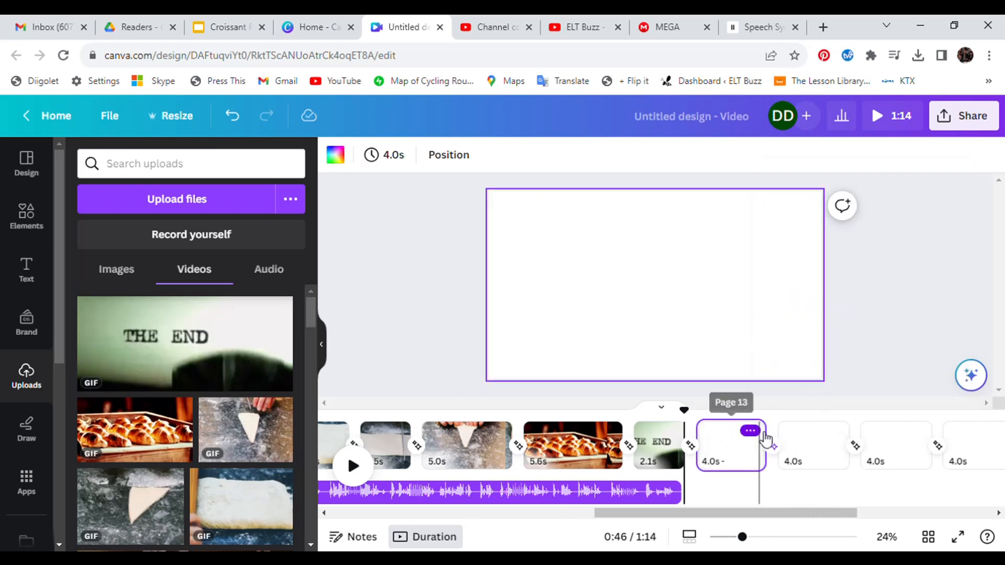
left_click(751, 430)
left_click(845, 302)
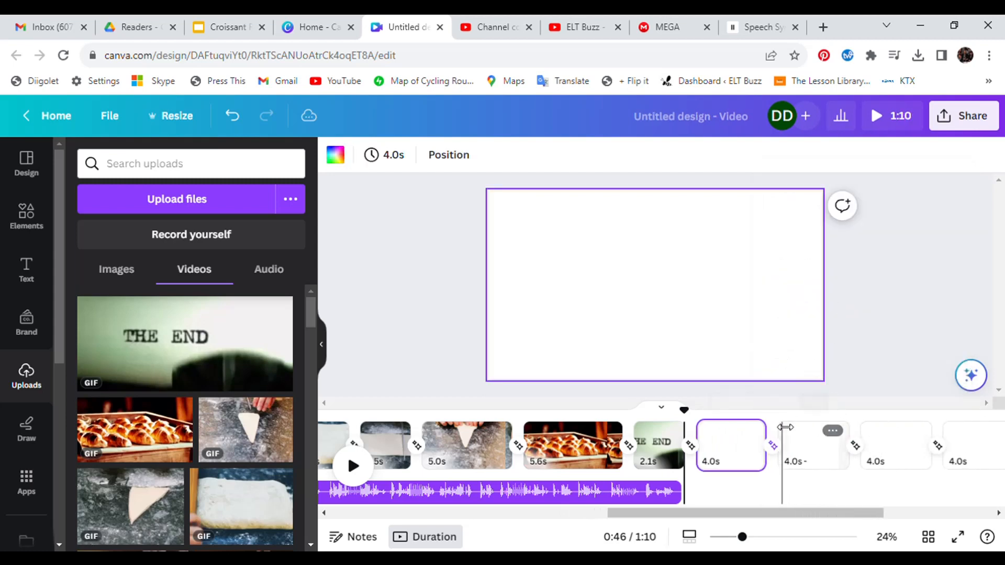
left_click(748, 429)
left_click(855, 302)
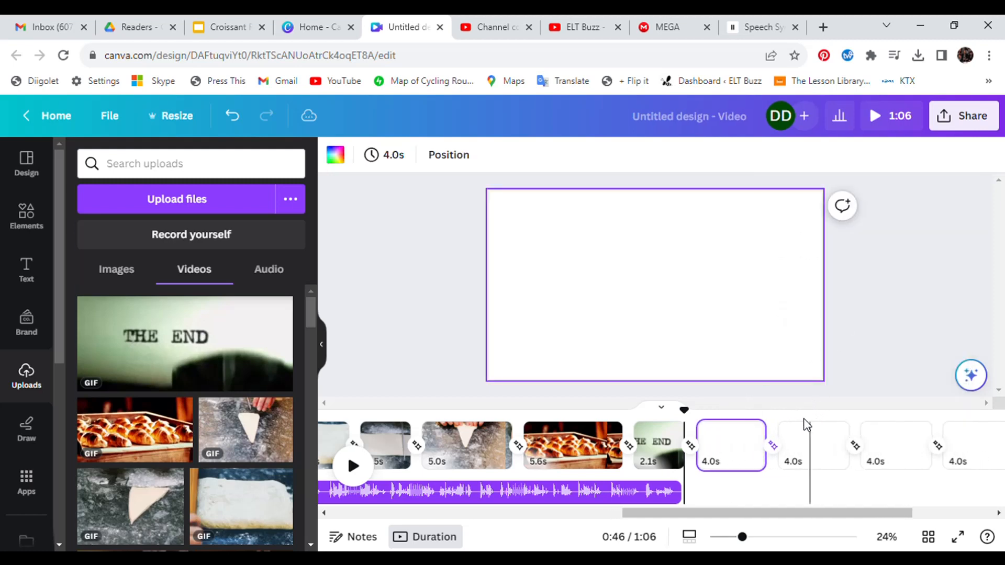
left_click(751, 430)
left_click(846, 303)
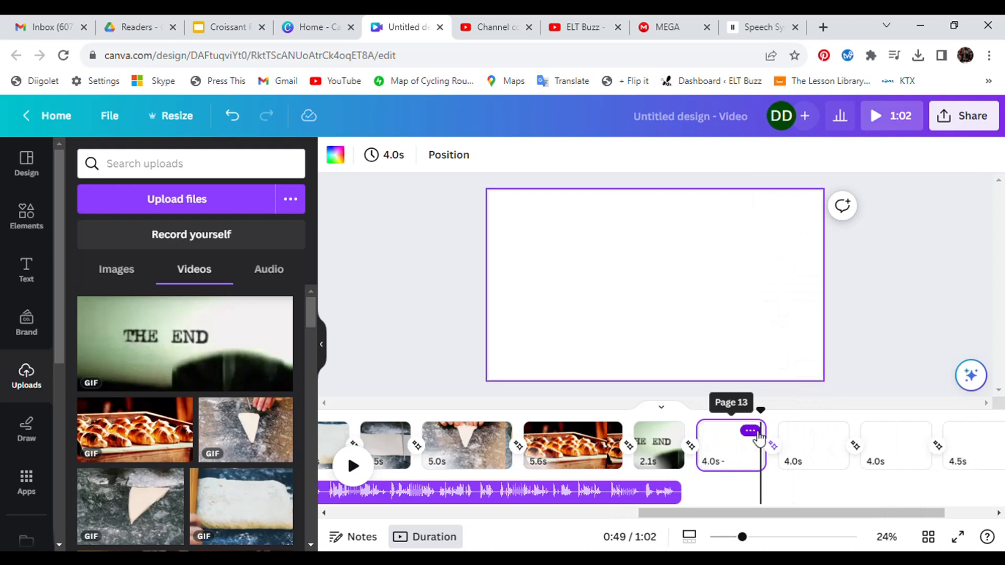
left_click(750, 430)
left_click(831, 264)
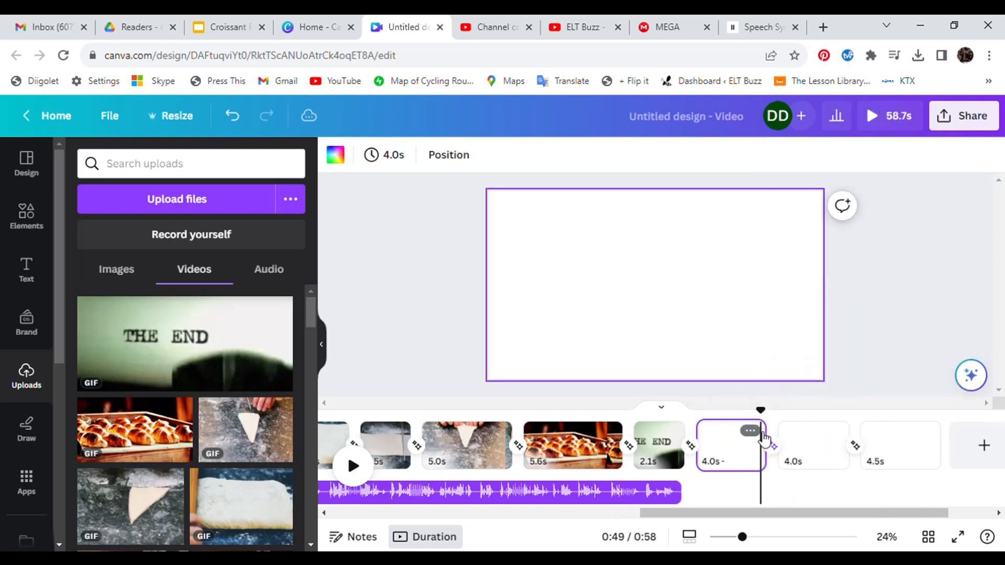
left_click(750, 429)
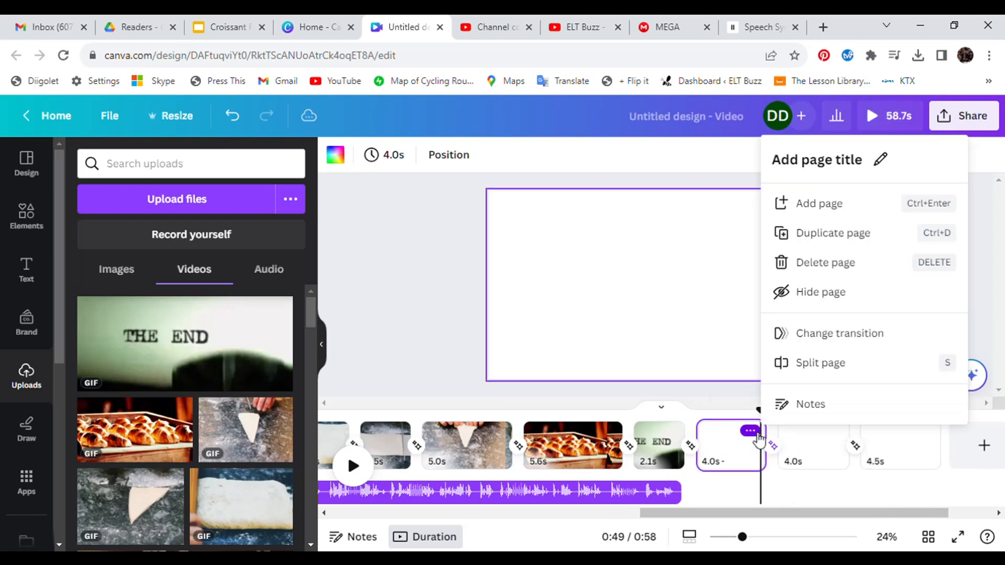
left_click(838, 263)
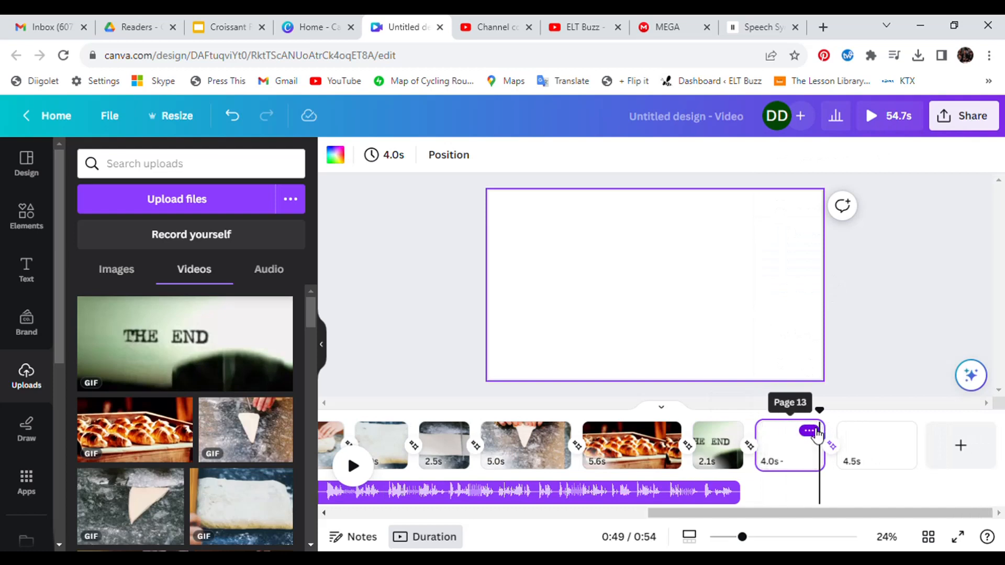
left_click(810, 431)
left_click(835, 264)
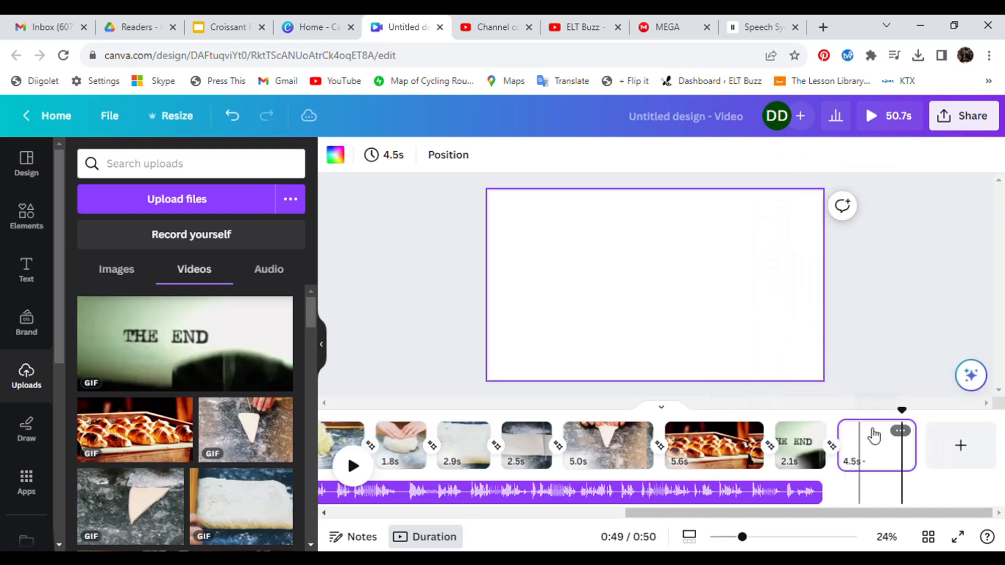
left_click(898, 430)
left_click(880, 264)
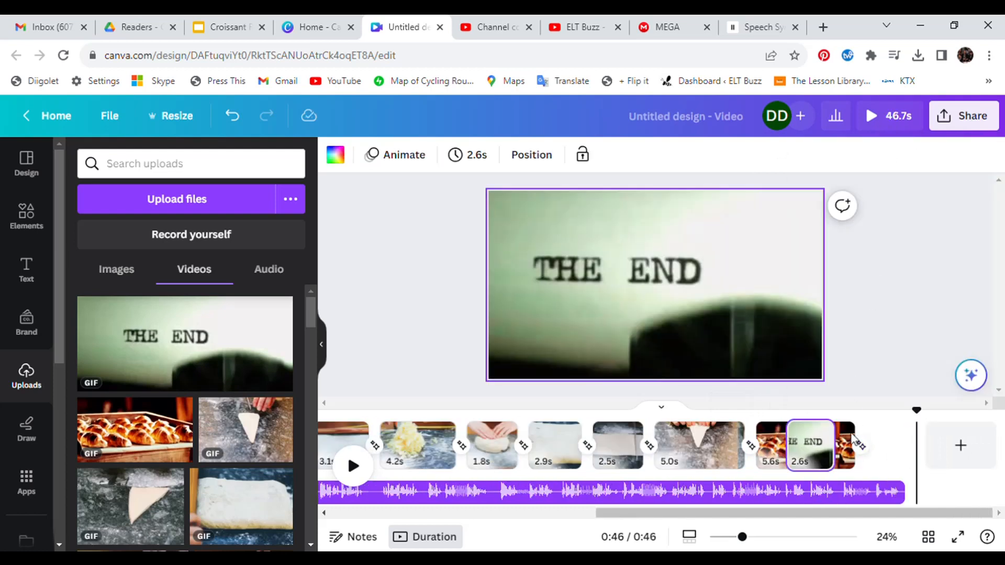
Search the text library for "text animation" and add a Zuume Rough Bold text box to page 1
left_click_drag(778, 515, 509, 528)
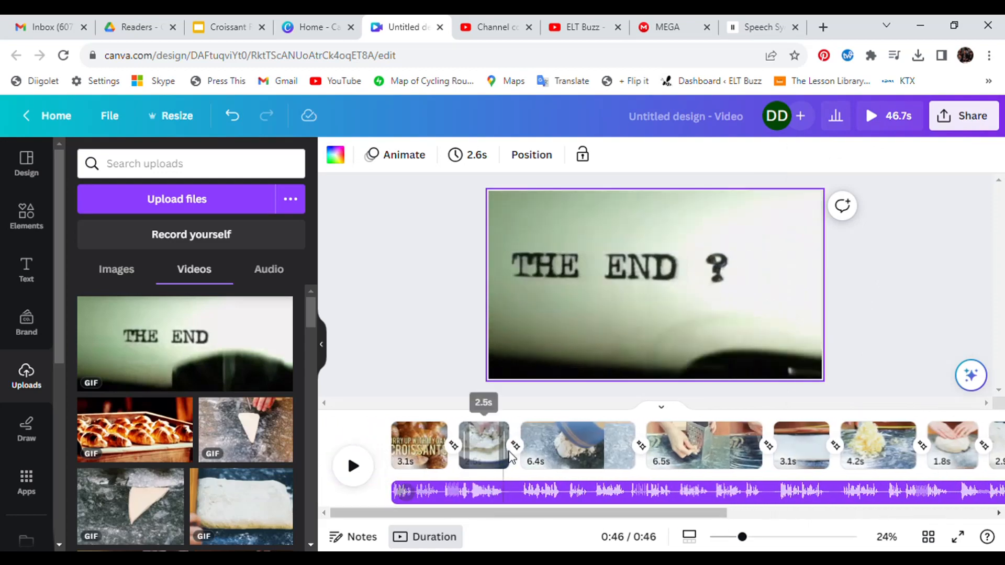
left_click(481, 445)
left_click(421, 445)
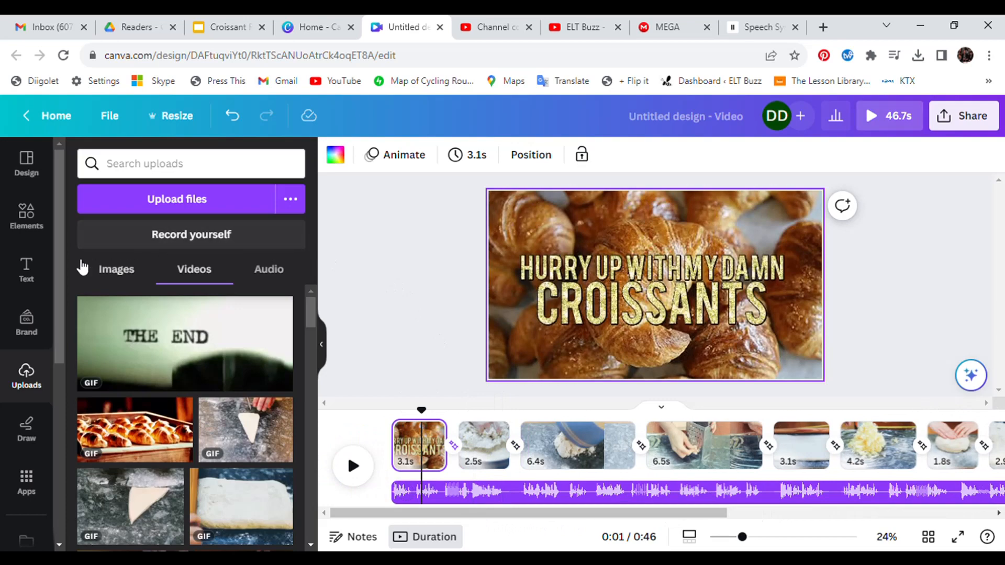
left_click(45, 278)
left_click(235, 167)
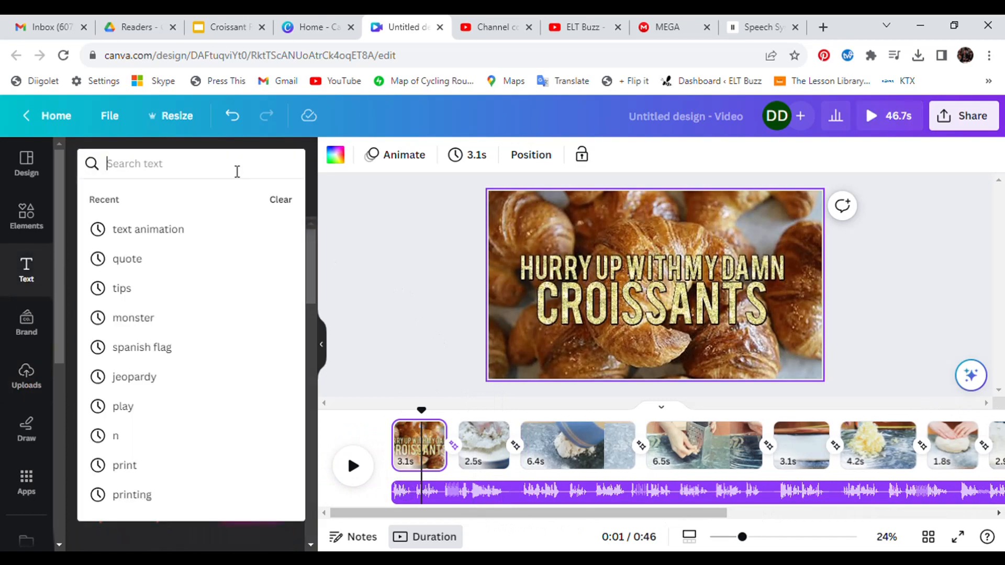
left_click(212, 232)
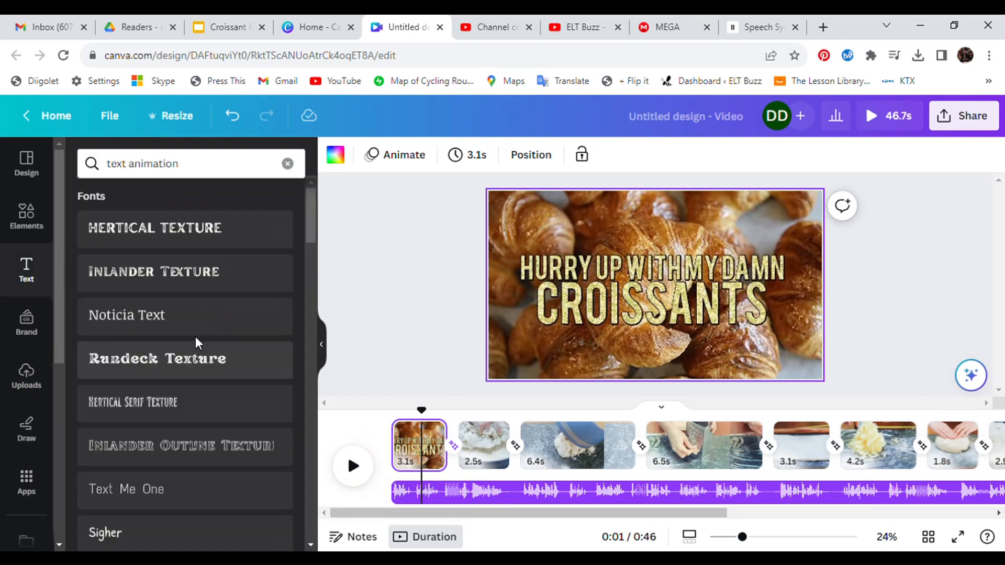
scroll(192, 382, "down", 3)
scroll(188, 382, "down", 3)
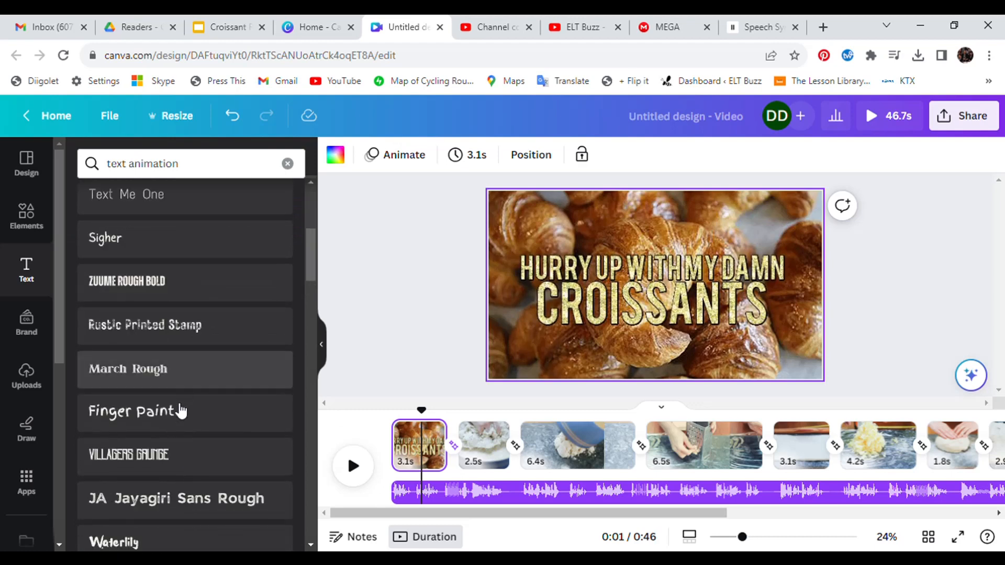
left_click(174, 294)
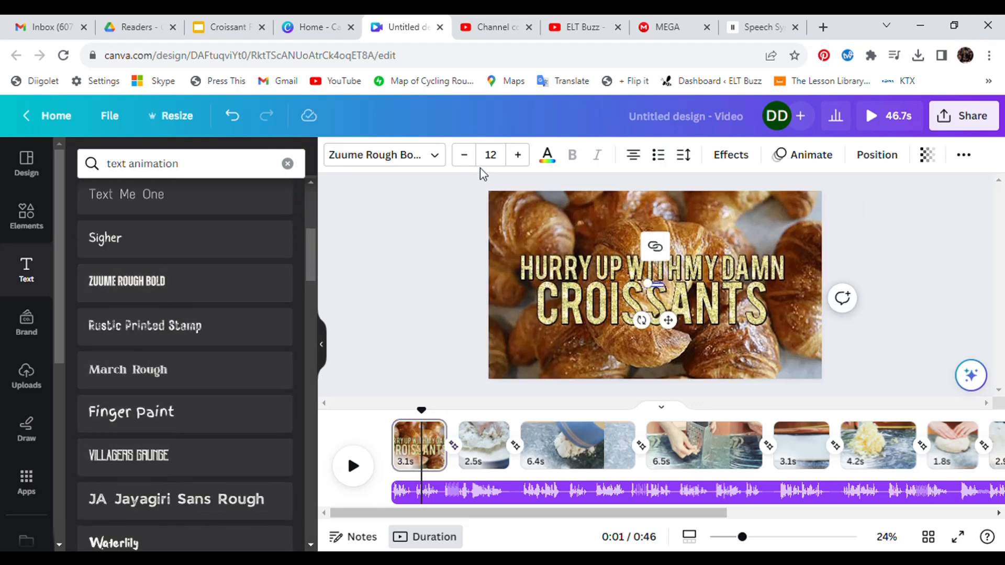
Set the new text's font size to 96 and colour it with the bright yellow of Shopaholic Babe, found by searching "neon yellow"
left_click(502, 163)
scroll(511, 314, "down", 6)
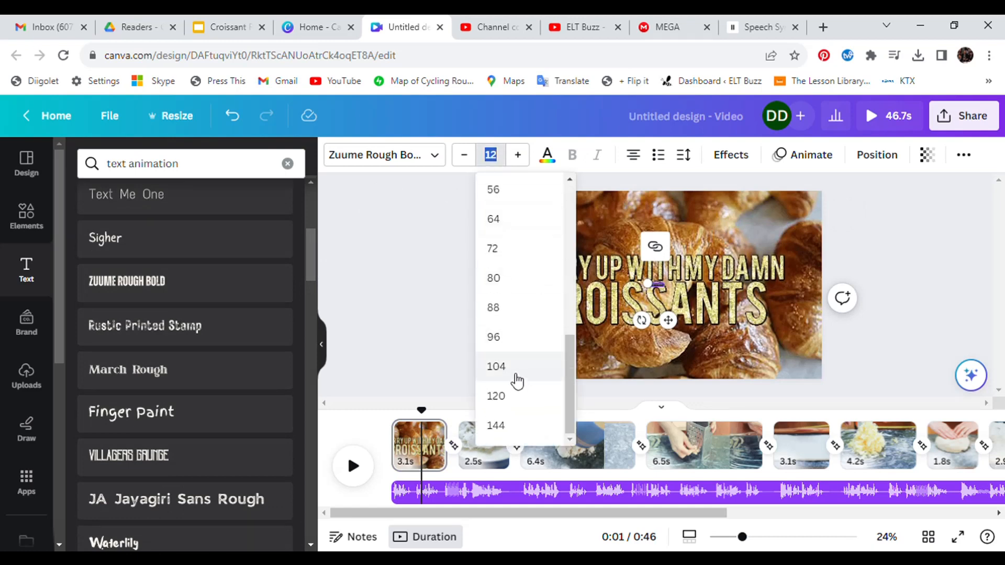
left_click(520, 338)
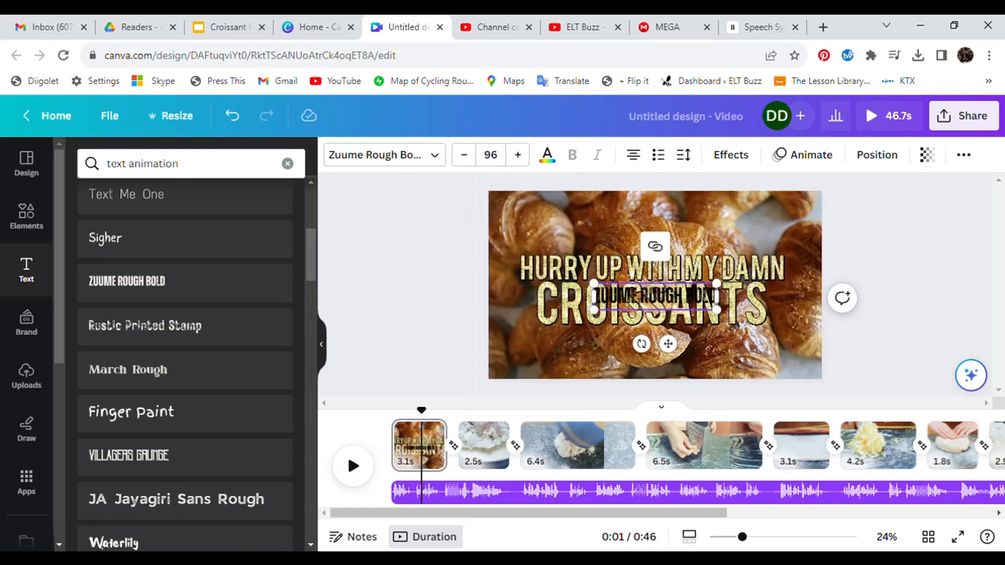
left_click(548, 154)
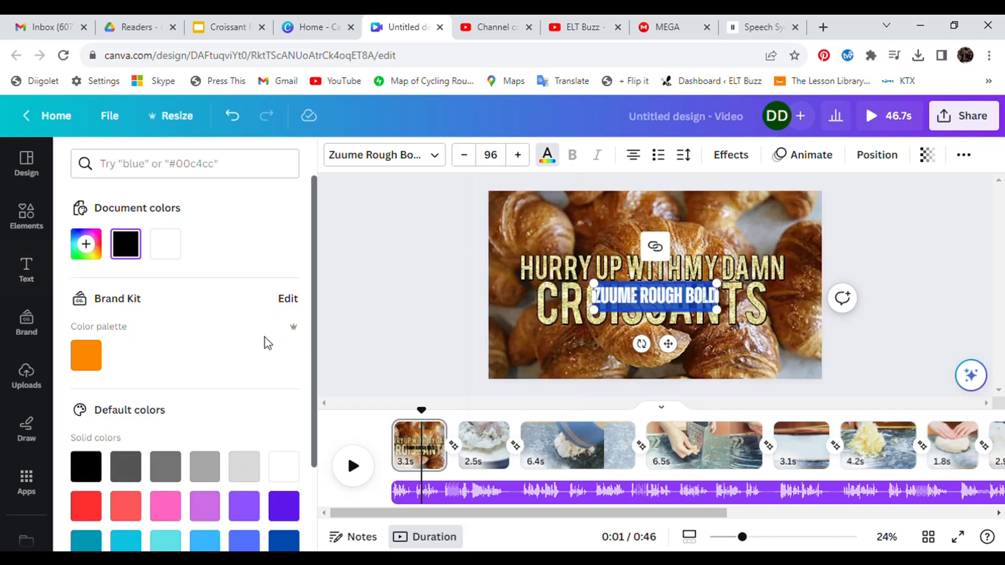
left_click(162, 168)
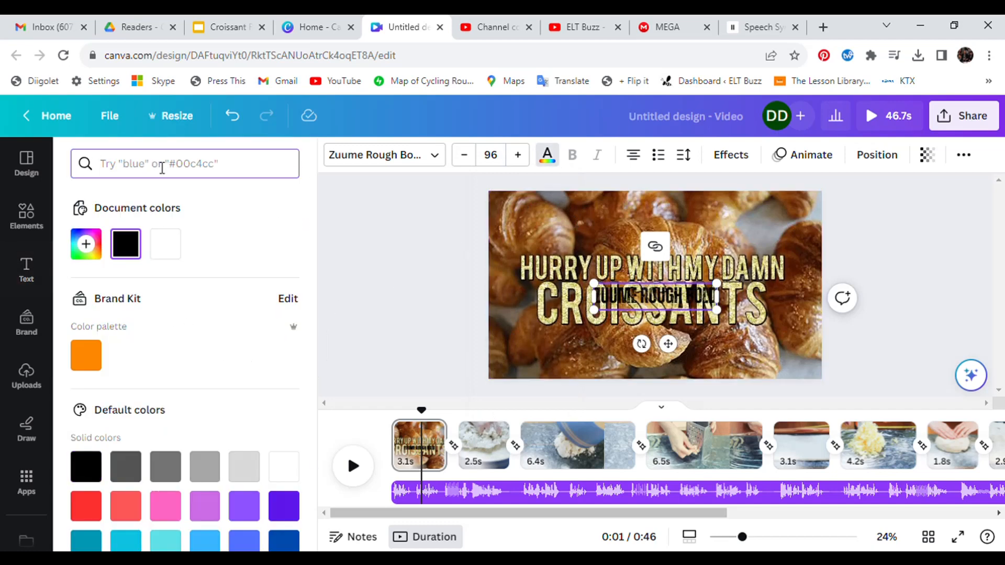
type("neon yellow")
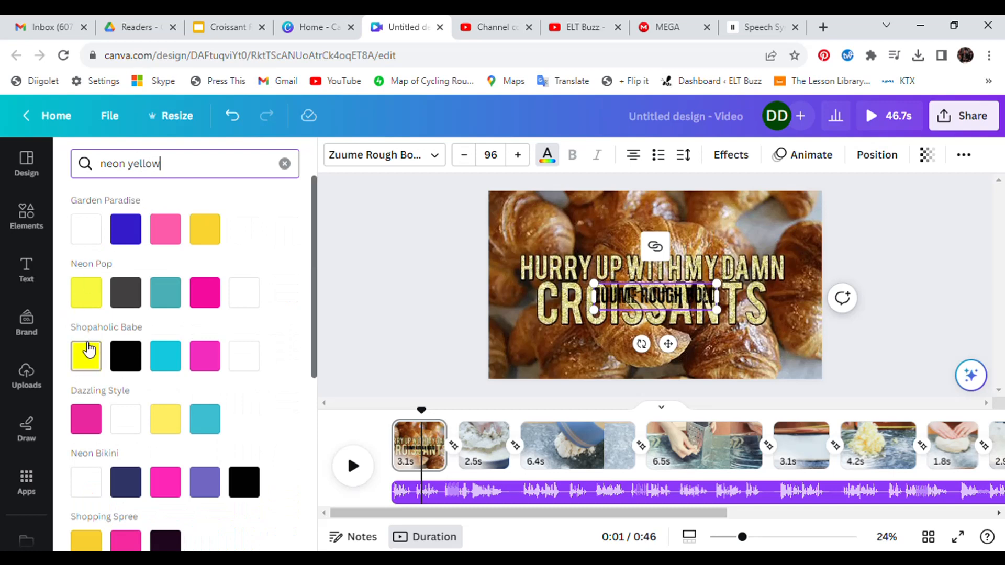
left_click(86, 356)
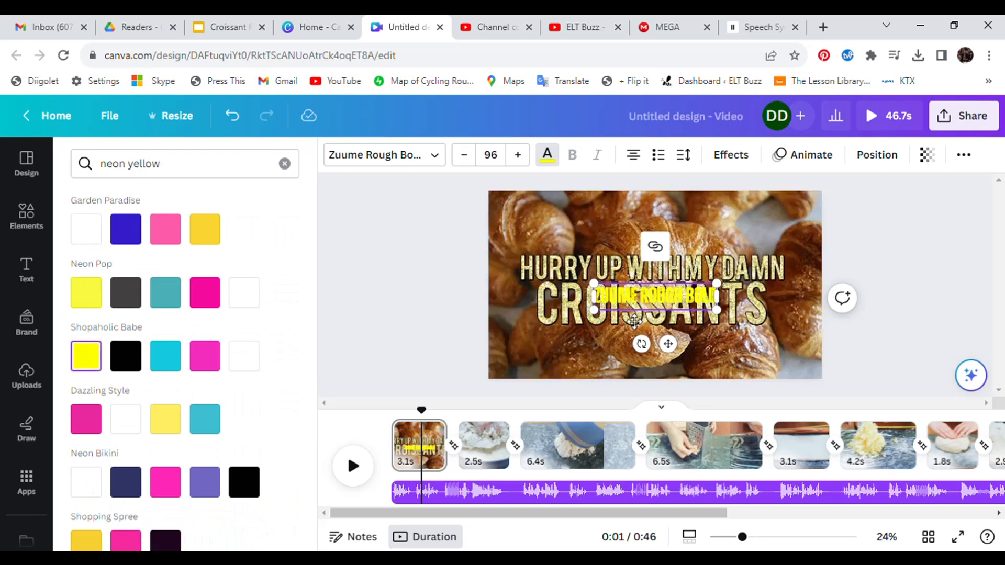
Move the yellow text to the lower centre of page 1 and apply the Background effect to it
left_click_drag(638, 330, 643, 393)
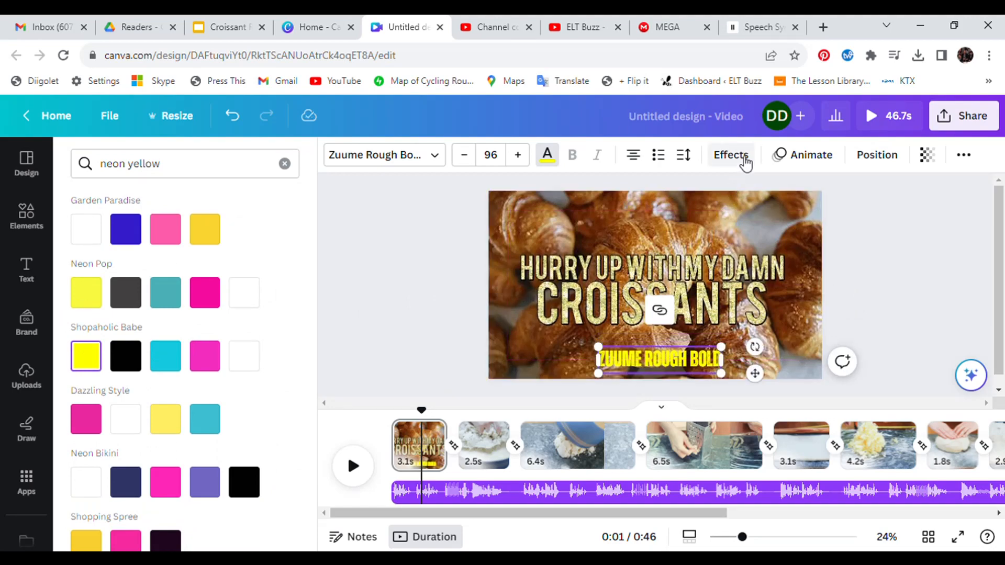
left_click(801, 159)
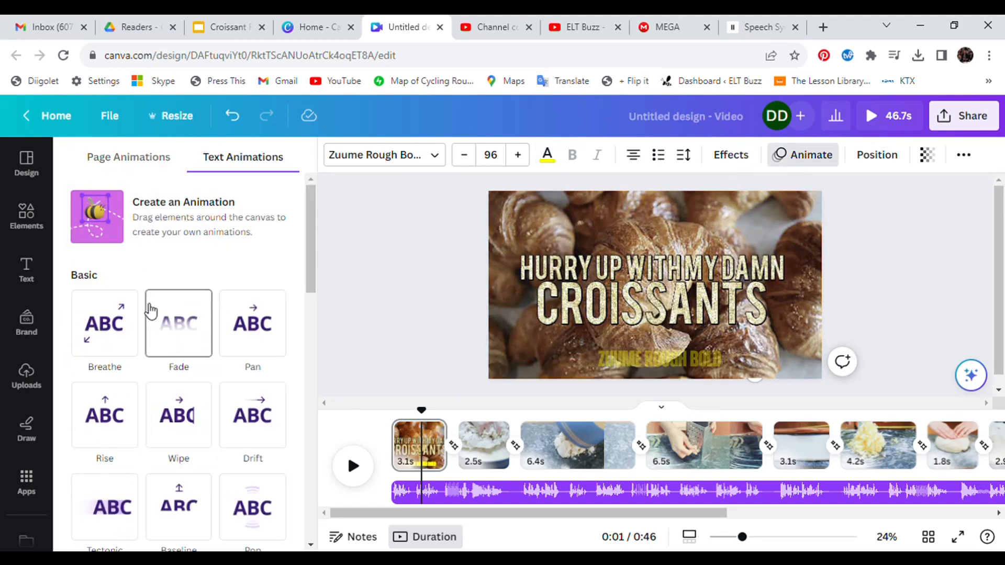
left_click(736, 156)
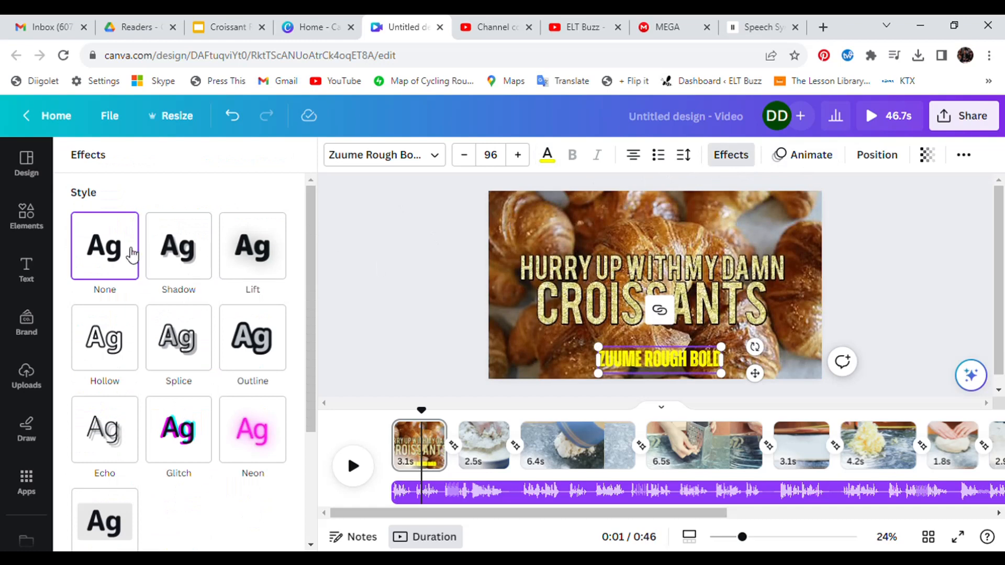
scroll(147, 340, "down", 5)
left_click(105, 379)
scroll(230, 394, "down", 3)
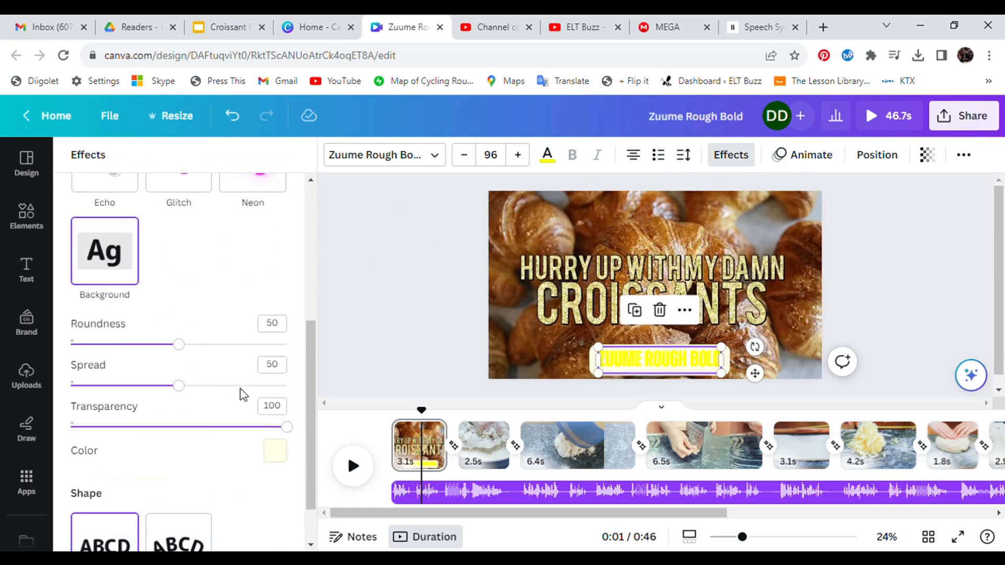
Colour the text's background effect black and set its transparency to 35
scroll(243, 396, "down", 1)
left_click(273, 396)
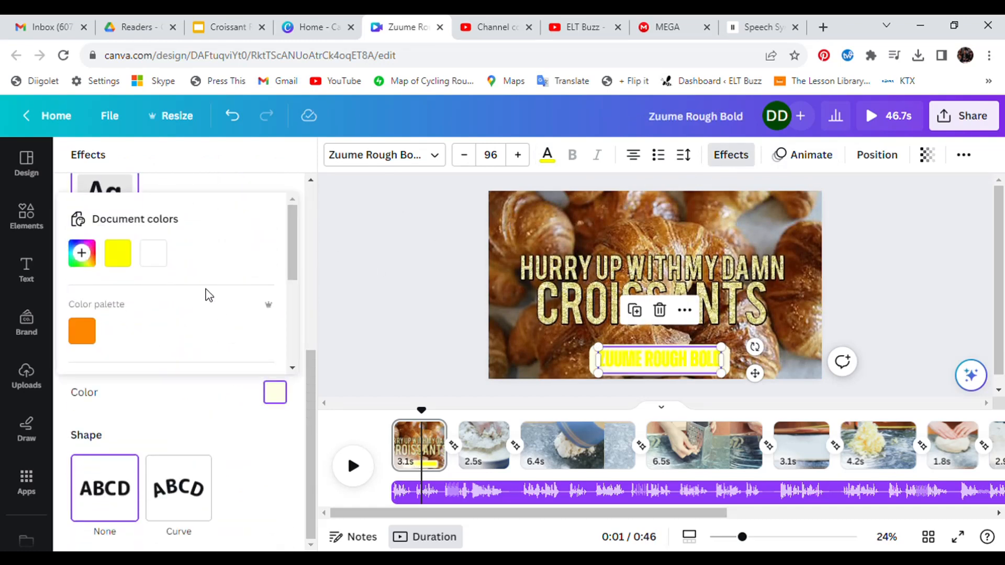
scroll(193, 373, "down", 3)
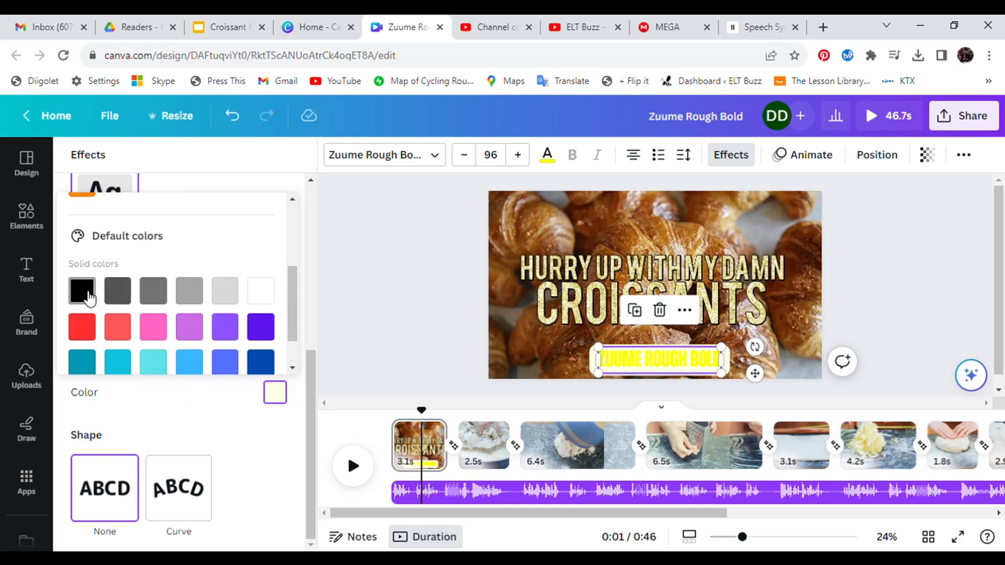
left_click(89, 298)
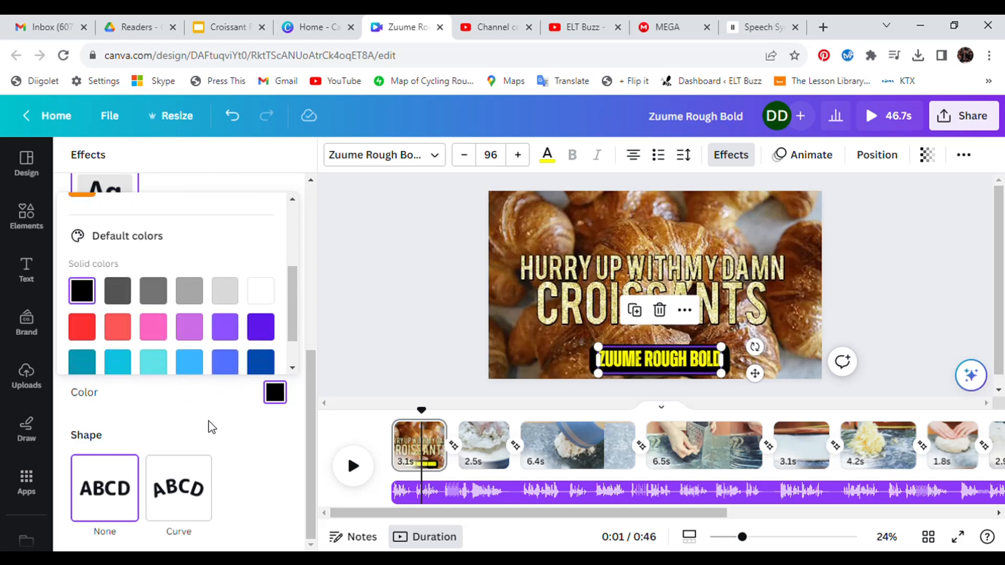
left_click(222, 419)
left_click_drag(230, 369, 152, 375)
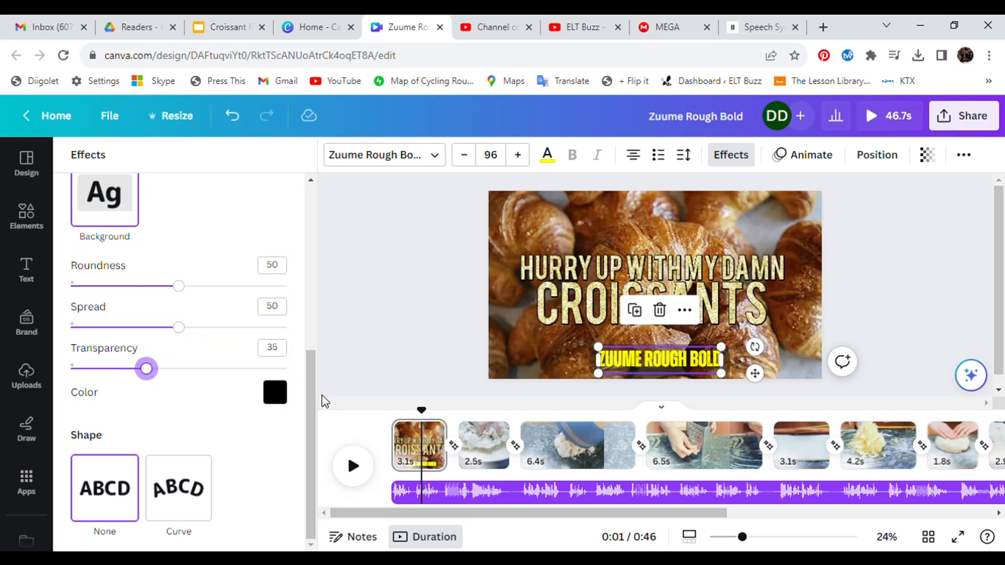
left_click(547, 350)
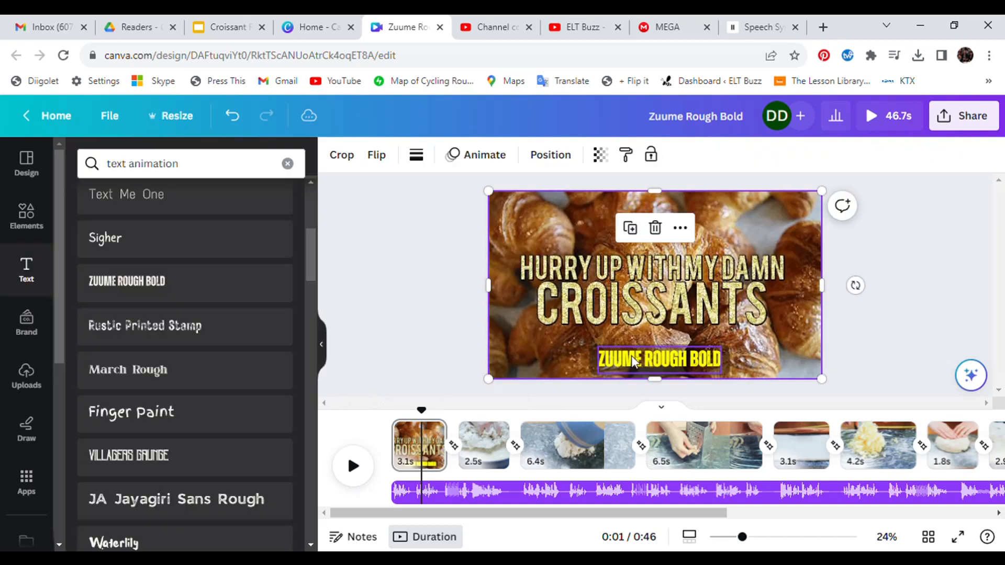
Copy the styled text box from page 1 and paste it onto pages 2 and 3
left_click(633, 360)
right_click(634, 360)
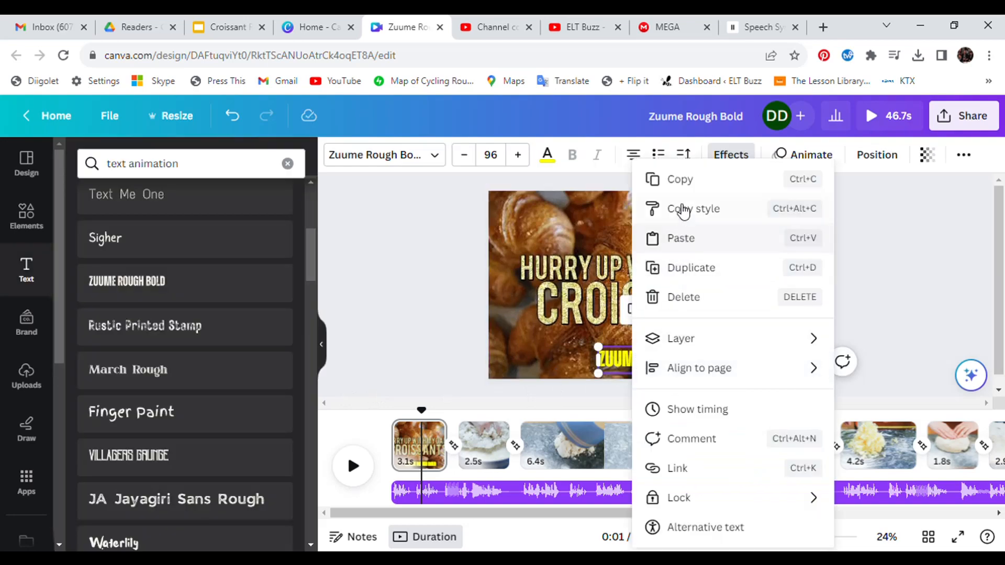
left_click(675, 181)
left_click(482, 443)
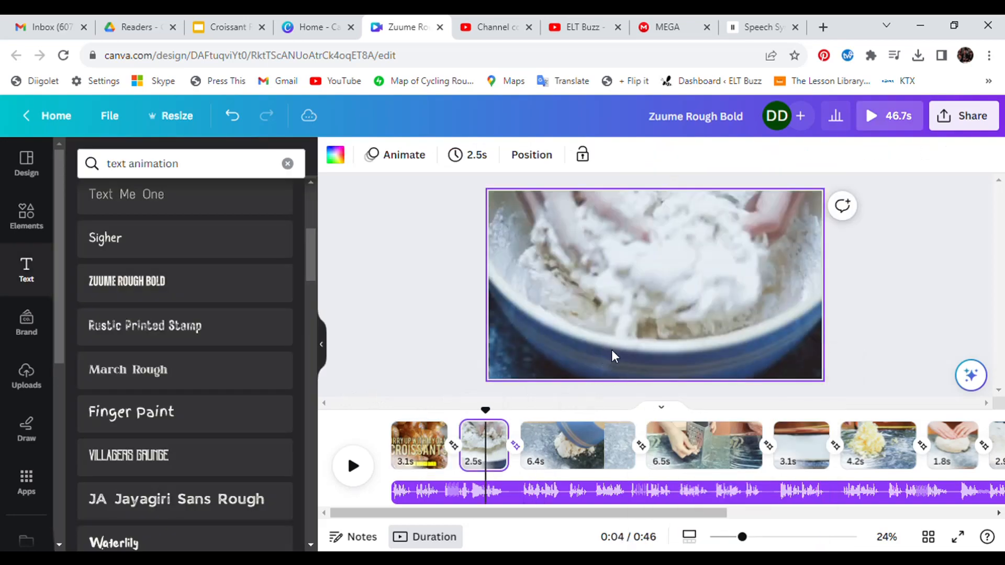
right_click(612, 351)
left_click(662, 264)
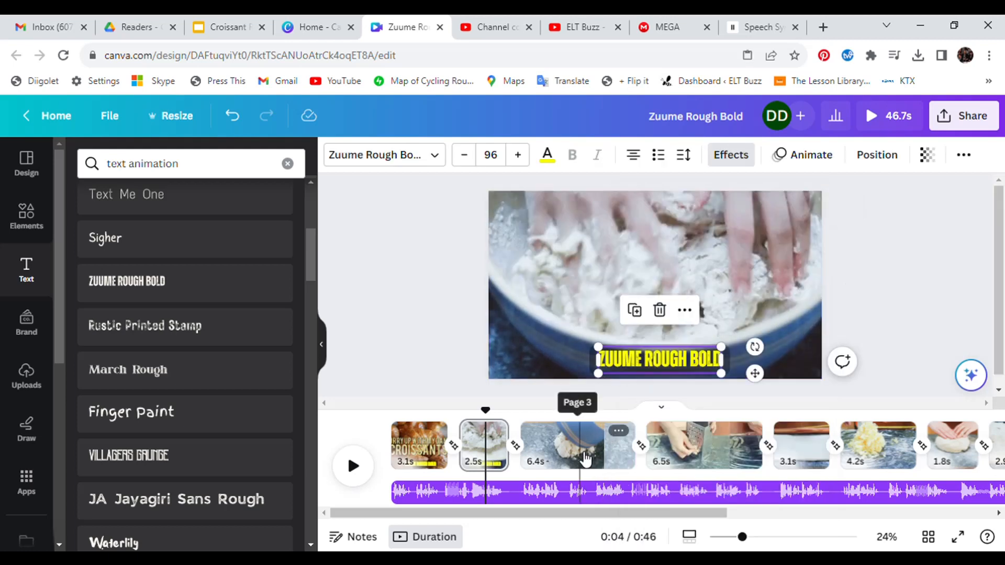
left_click(586, 459)
right_click(649, 361)
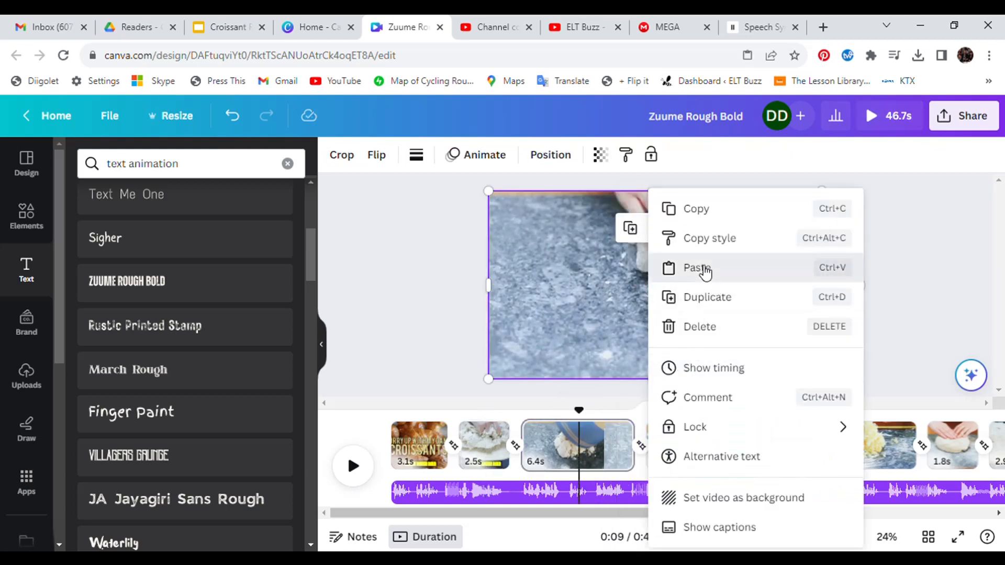
left_click(704, 269)
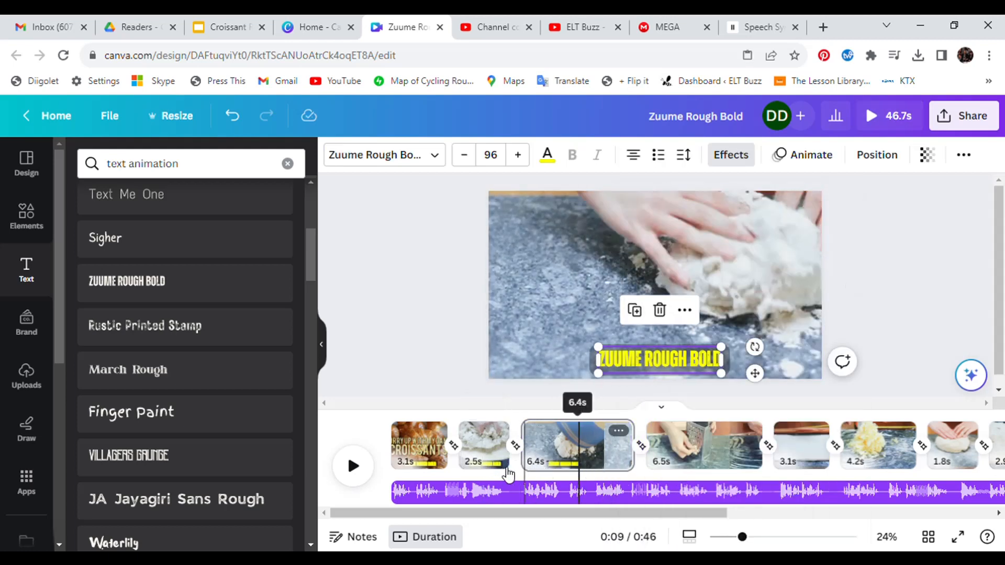
Reduce the font size of the yellow text on page 1 to 90
left_click(419, 445)
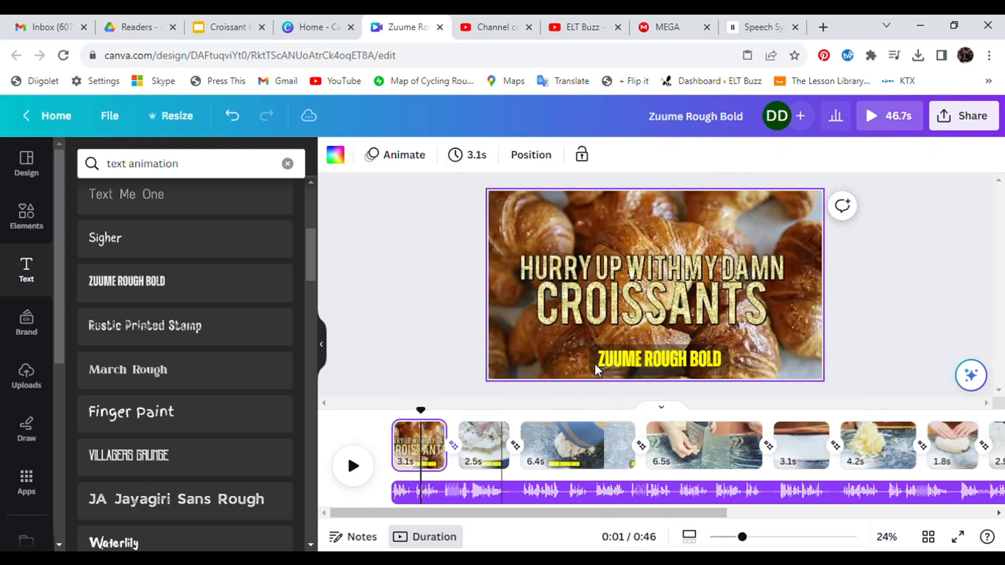
double_click(645, 357)
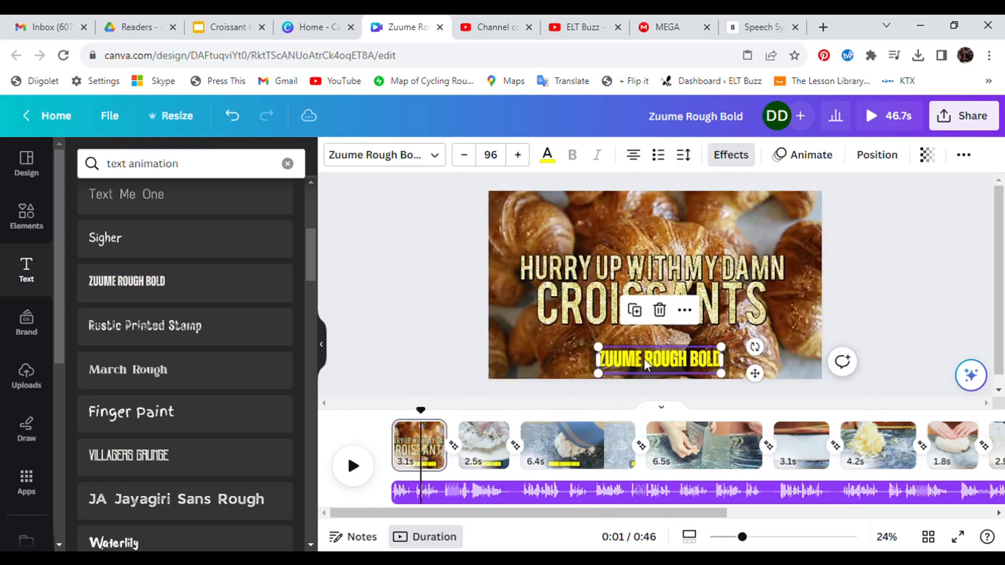
left_click(463, 157)
left_click(463, 157)
left_click(463, 157)
left_click(463, 157)
left_click(463, 157)
left_click(464, 157)
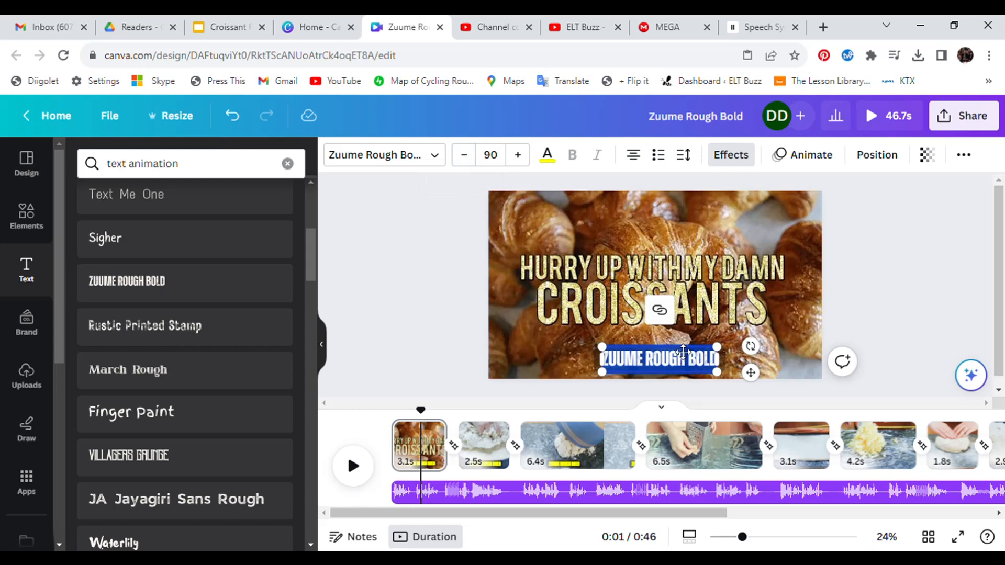
left_click(678, 350)
Show the timing of page 1's yellow text and trim it to run from mid-page to the page's end
left_click(674, 359)
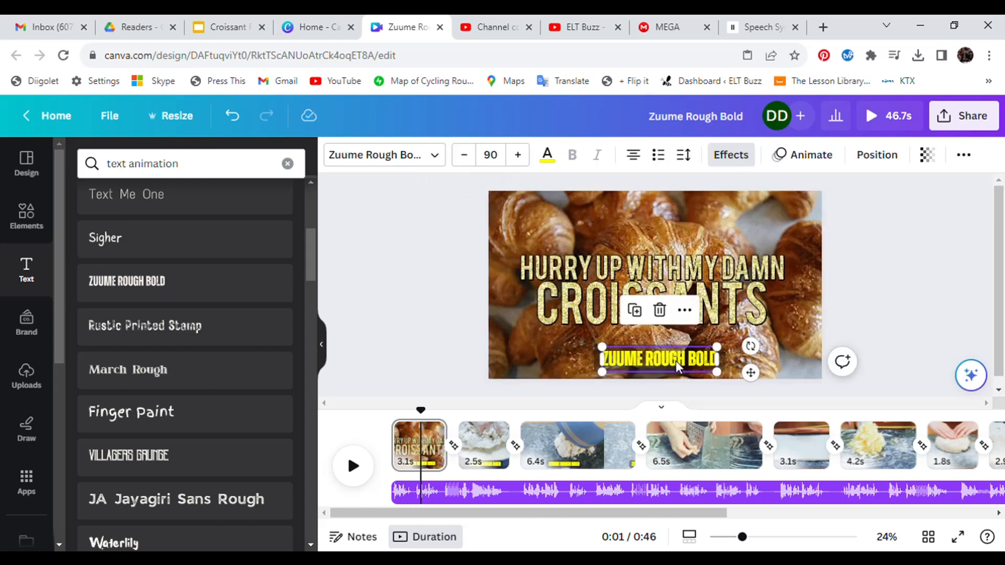
right_click(676, 361)
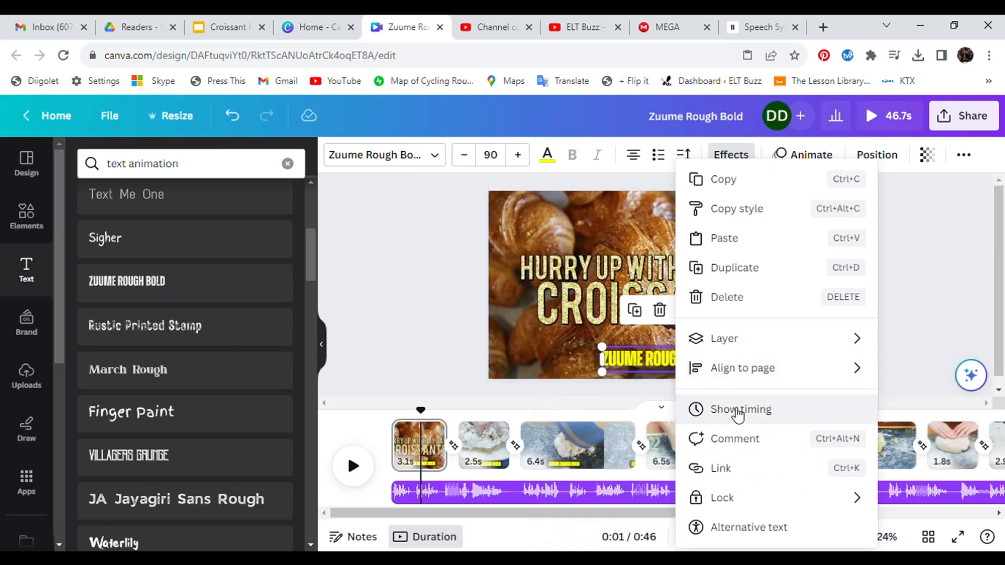
left_click(738, 411)
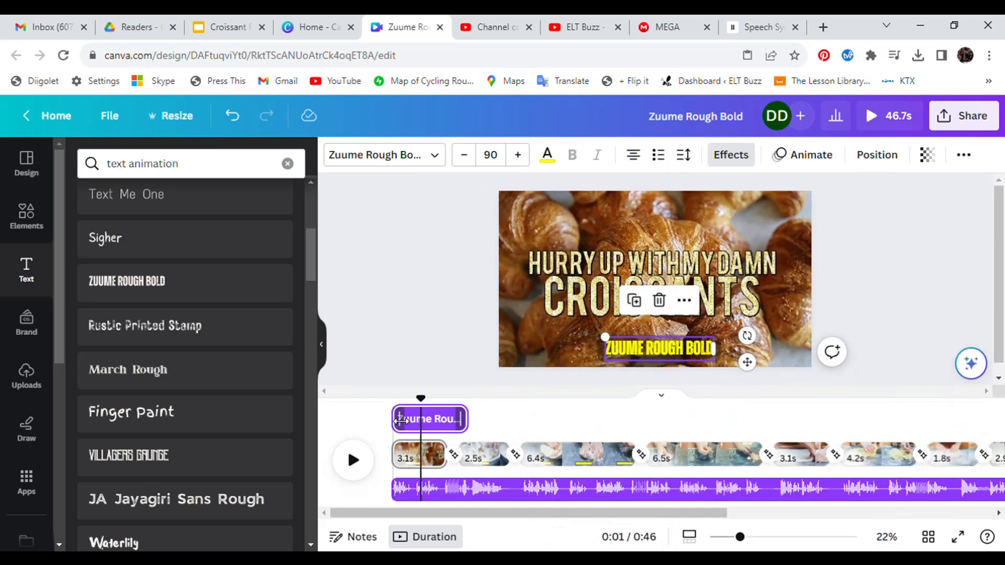
left_click_drag(401, 419, 458, 424)
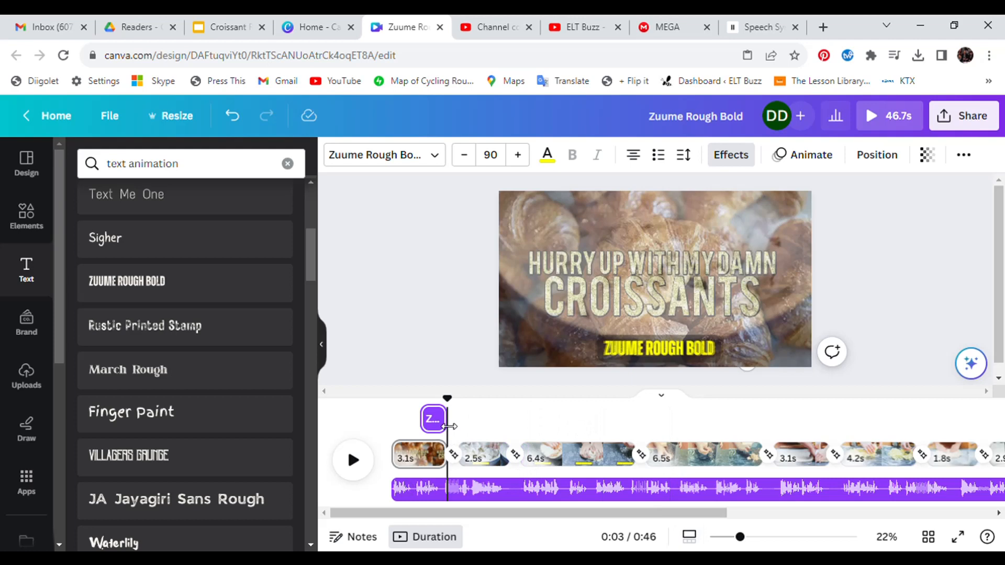
Delete the yellow Zuume Rough Bold text boxes from pages 1, 2 and 3
left_click(623, 343)
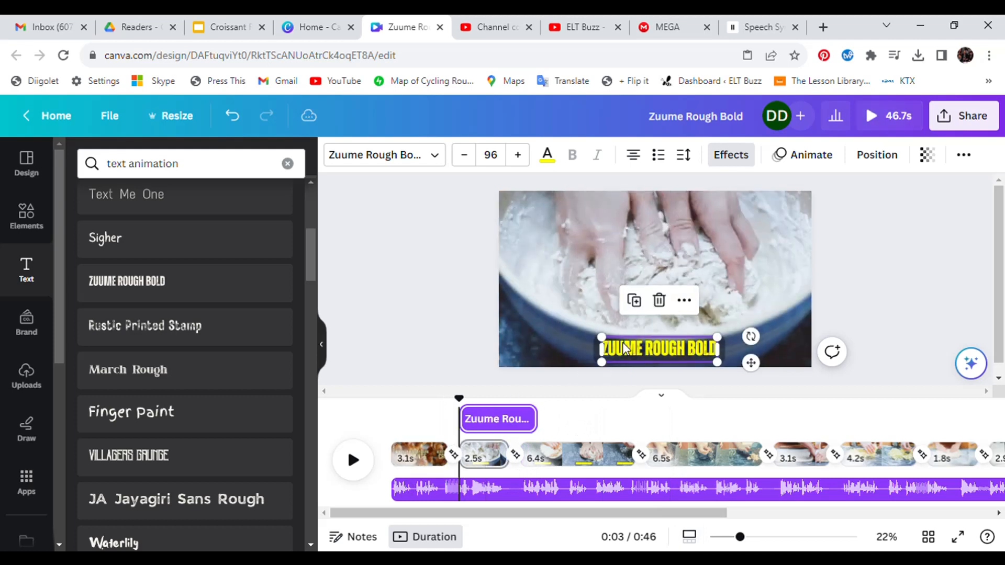
left_click(601, 377)
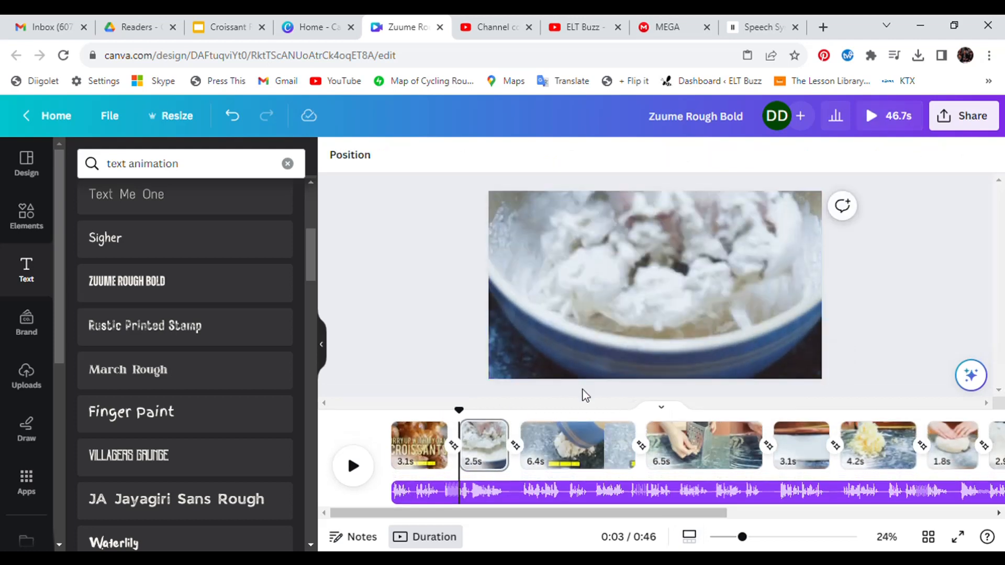
left_click(425, 449)
left_click(614, 360)
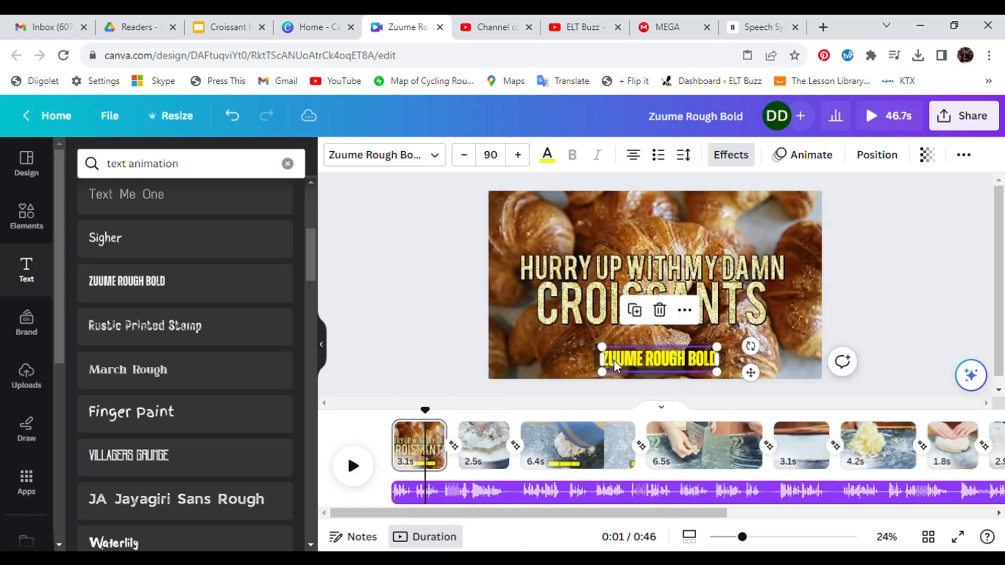
key("Delete")
left_click(593, 442)
left_click(635, 357)
key("Delete")
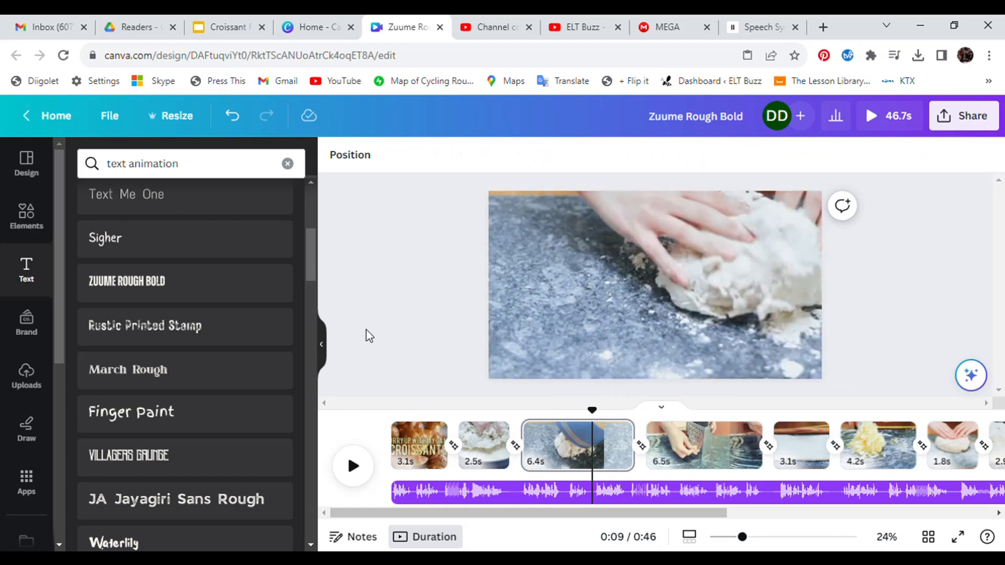
Download all 12 pages of the design as an MP4 video at 1080p (HD)
scroll(29, 400, "down", 3)
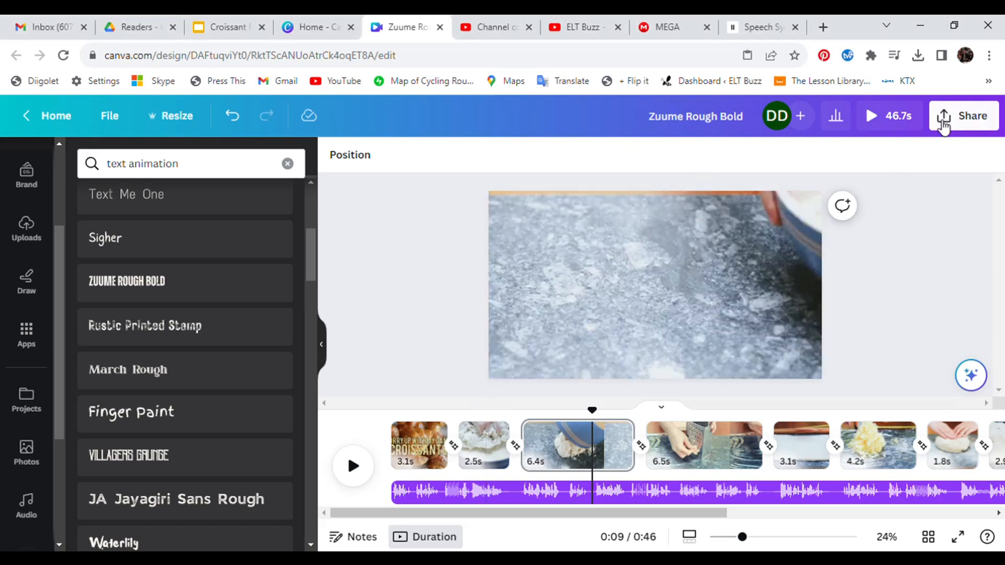
left_click(942, 127)
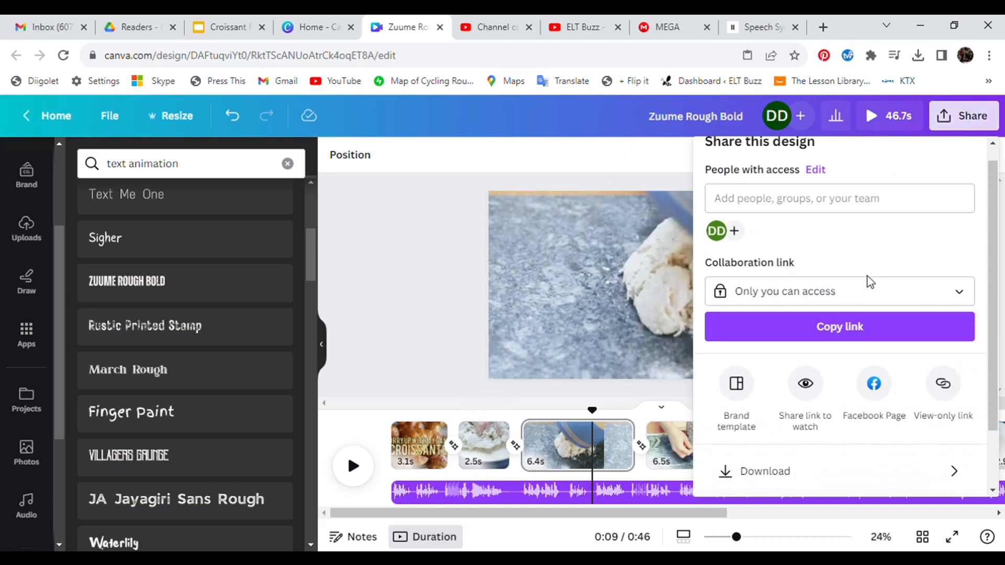
scroll(868, 276, "down", 2)
left_click(781, 403)
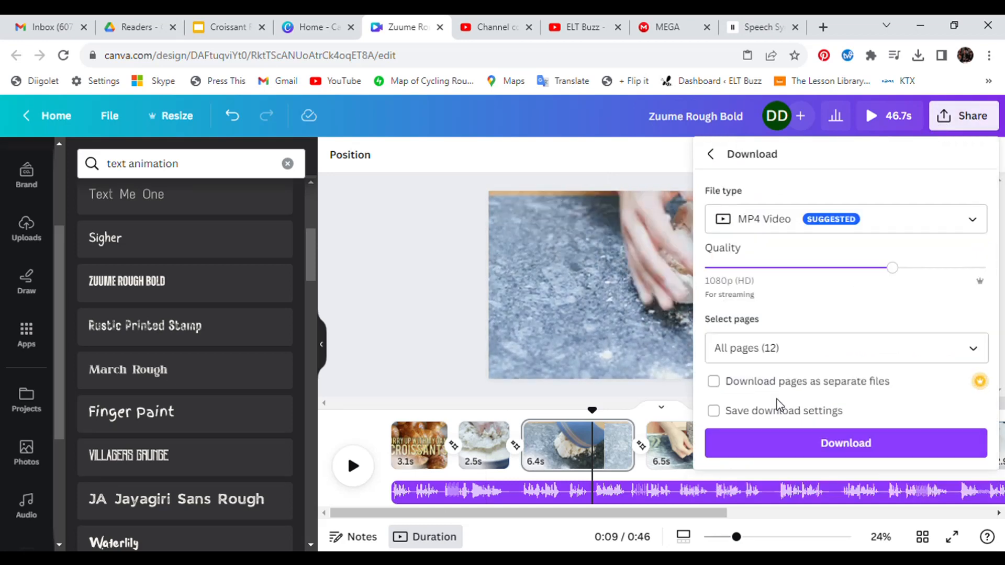
left_click(818, 442)
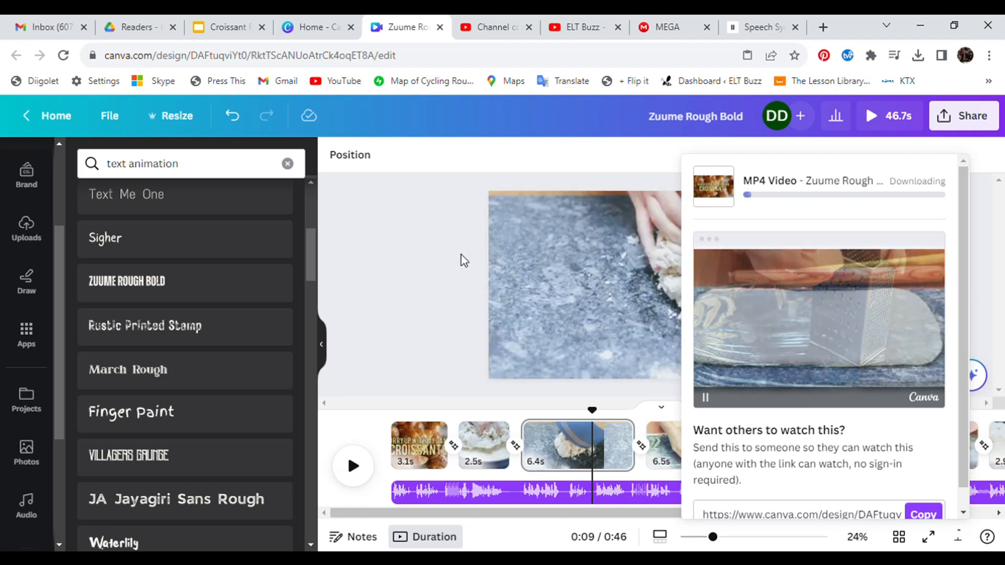
Browse the Level 3 B1 PPTx folder in MEGA and look at the Readers folder in Google Drive
left_click(661, 28)
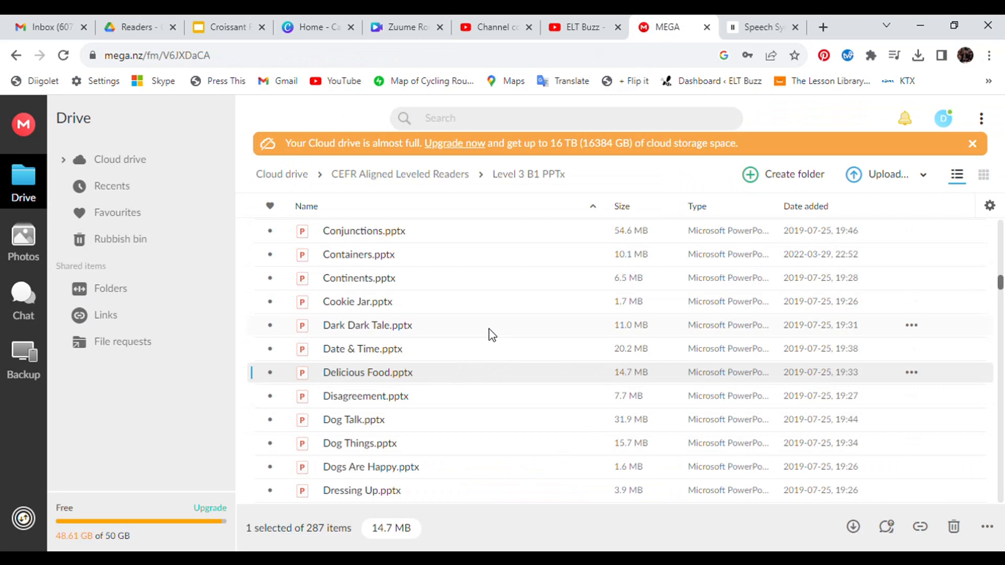
scroll(489, 335, "down", 20)
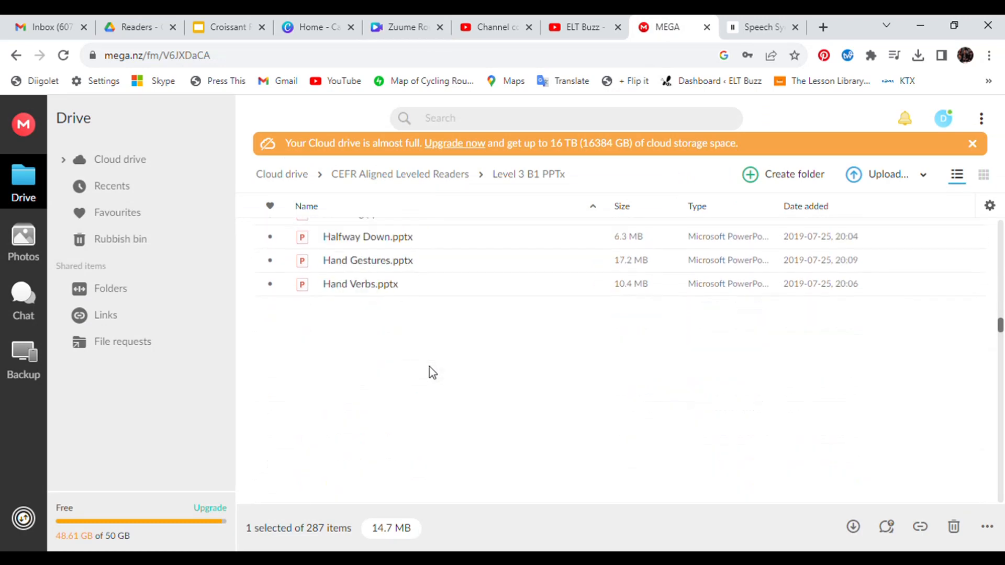
scroll(409, 369, "up", 15)
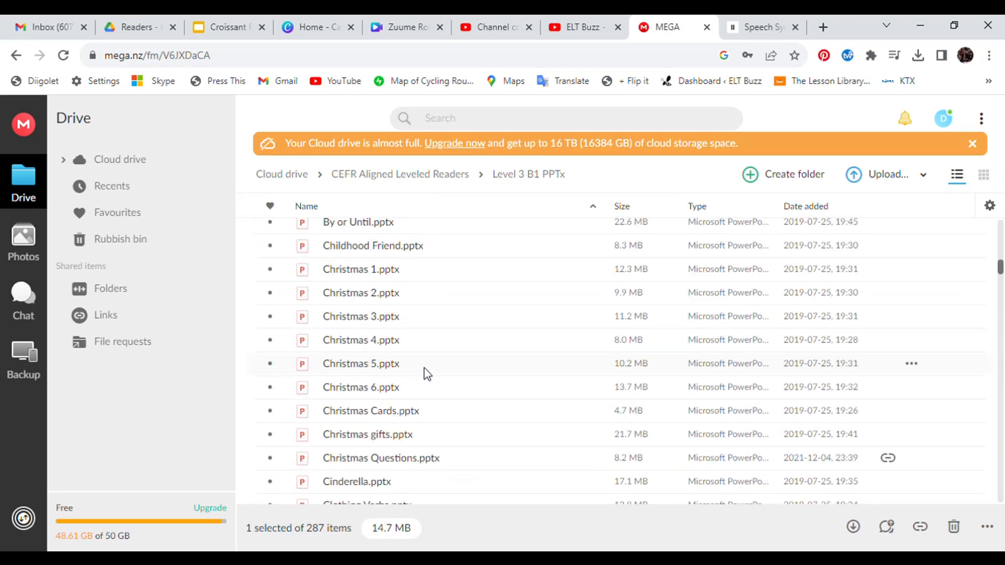
left_click(146, 22)
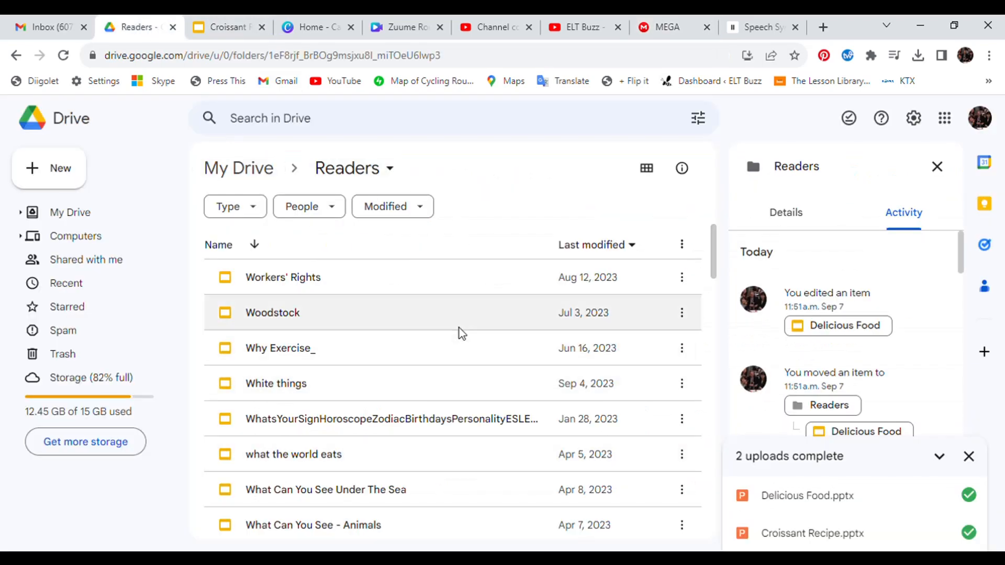
Switch to the Croissant Recipe presentation in Google Slides and look at its available download formats, including Plain Text (.txt)
left_click(230, 27)
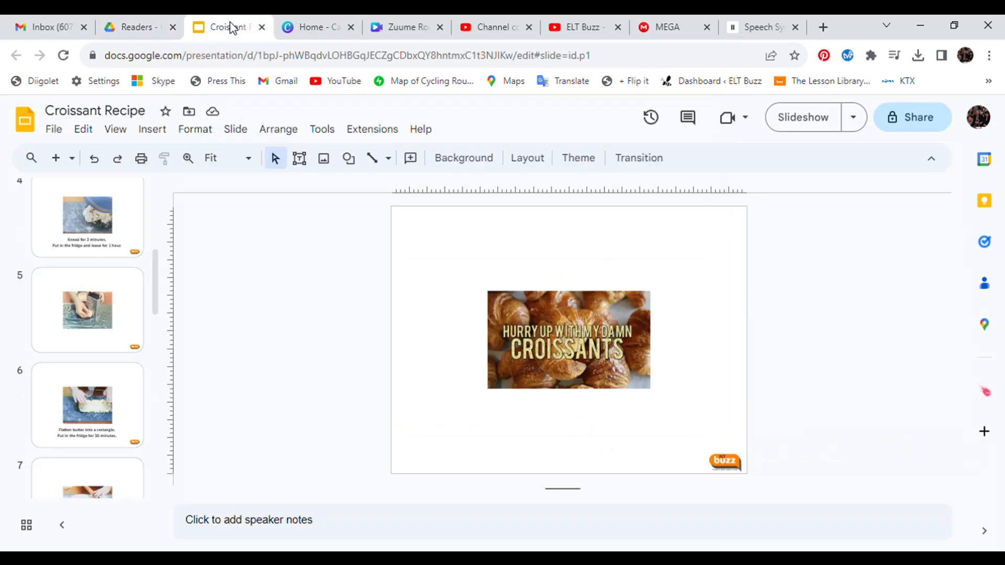
left_click(54, 129)
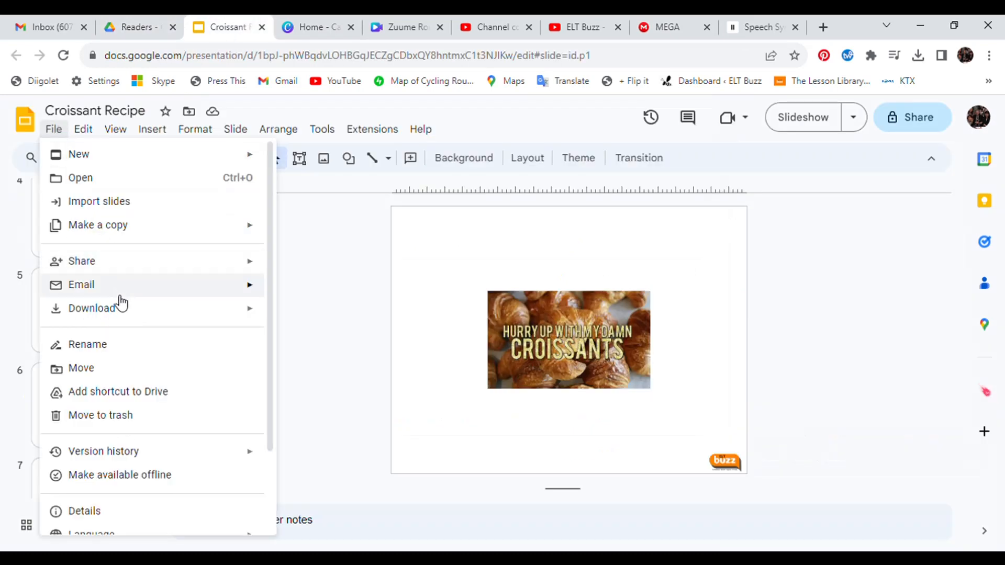
mouse_move(122, 310)
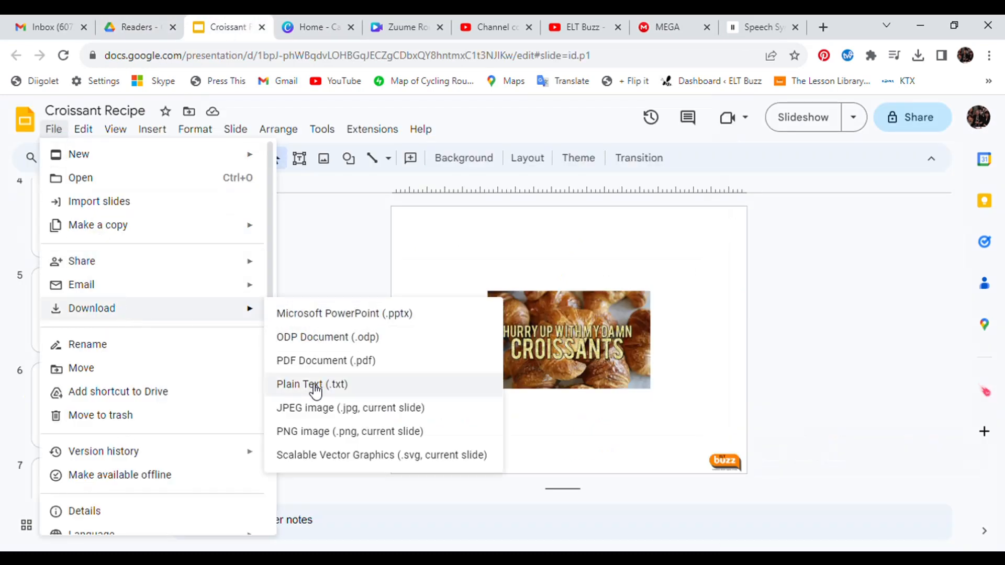
left_click(346, 237)
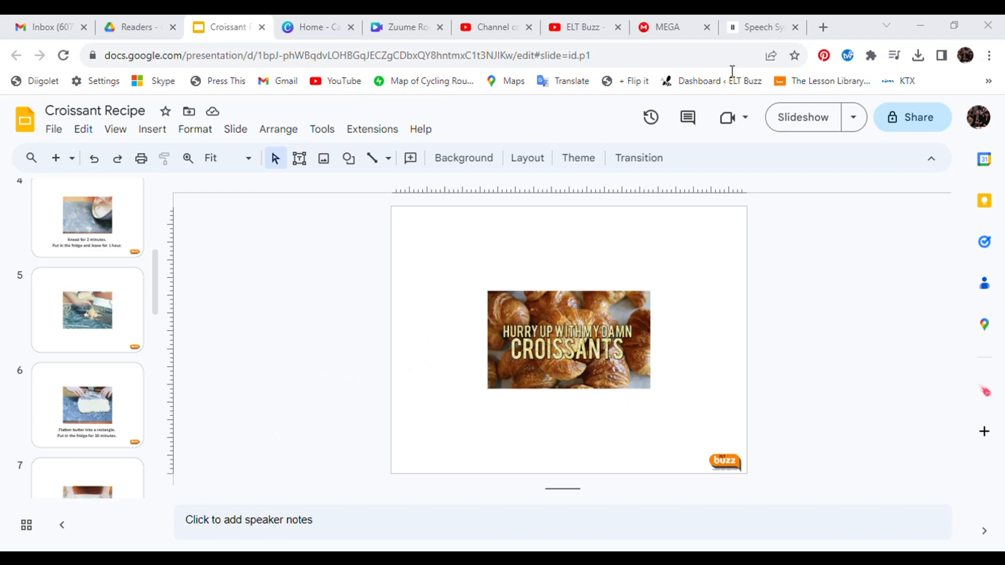
Switch to the ElevenLabs speech synthesis page and show its web address and the croissant narration script
left_click(759, 29)
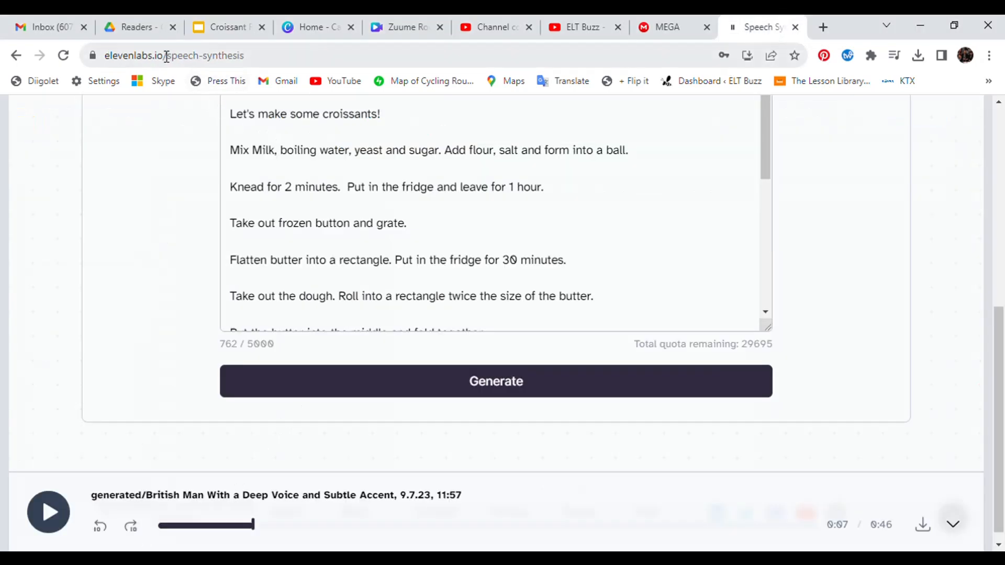
left_click_drag(167, 56, 279, 63)
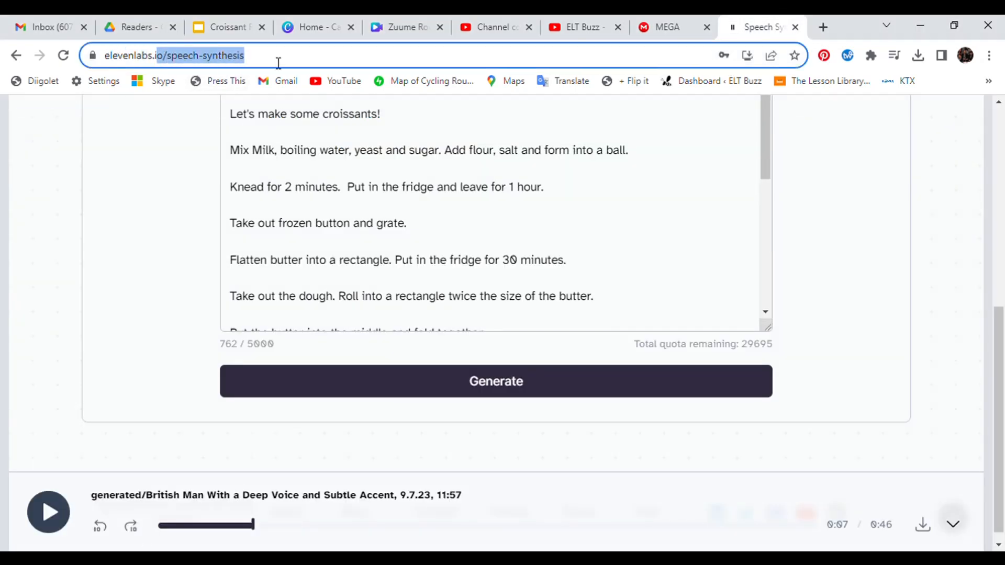
left_click(166, 219)
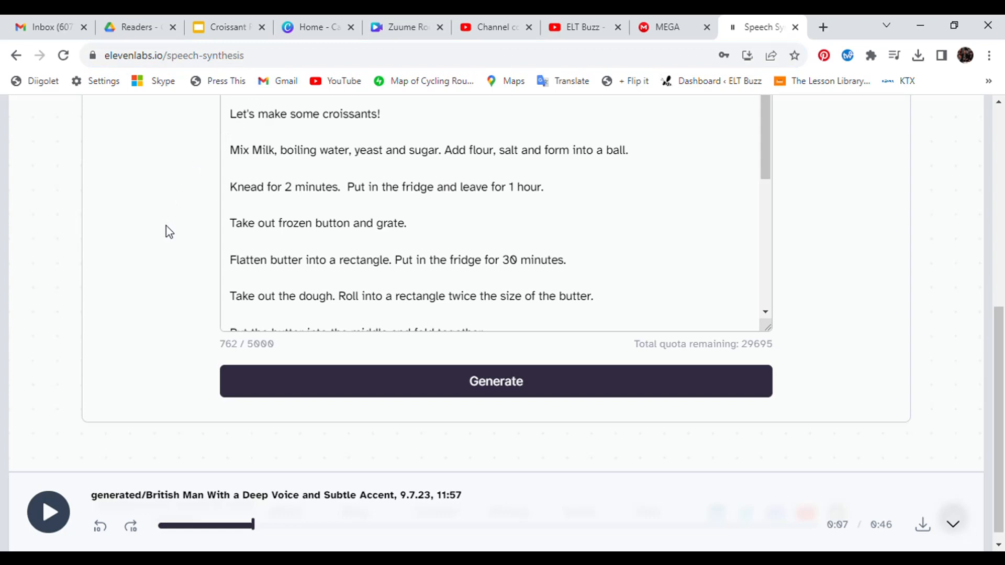
left_click(338, 224)
Switch to the Canva home page, create a blank Video design and add five more blank pages to it
left_click(309, 27)
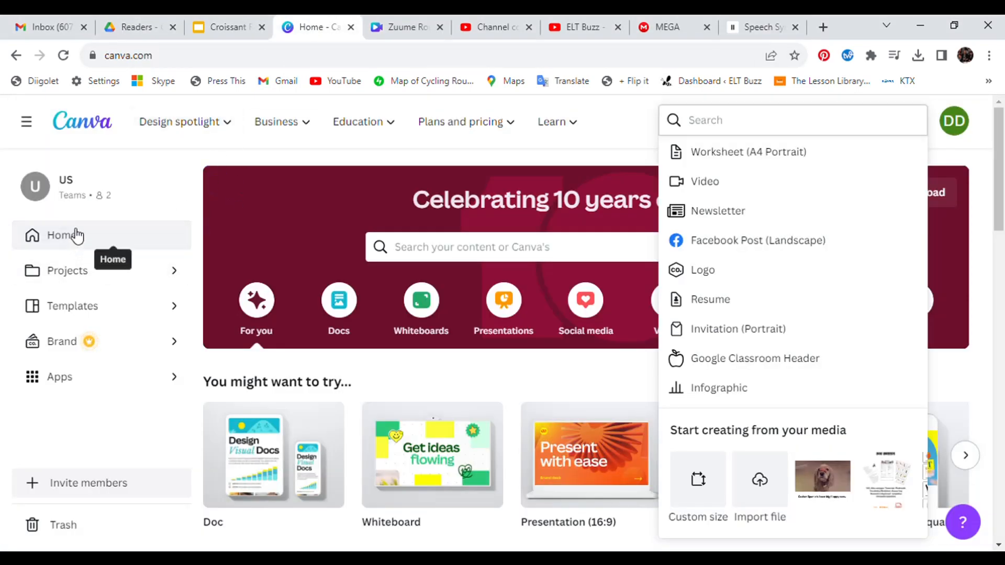
scroll(723, 303, "down", 3)
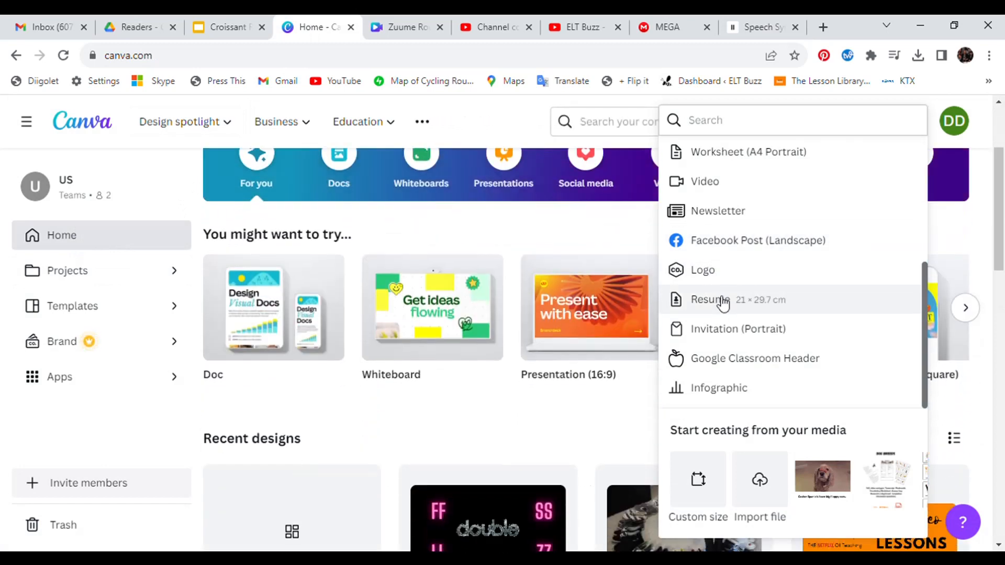
left_click(704, 181)
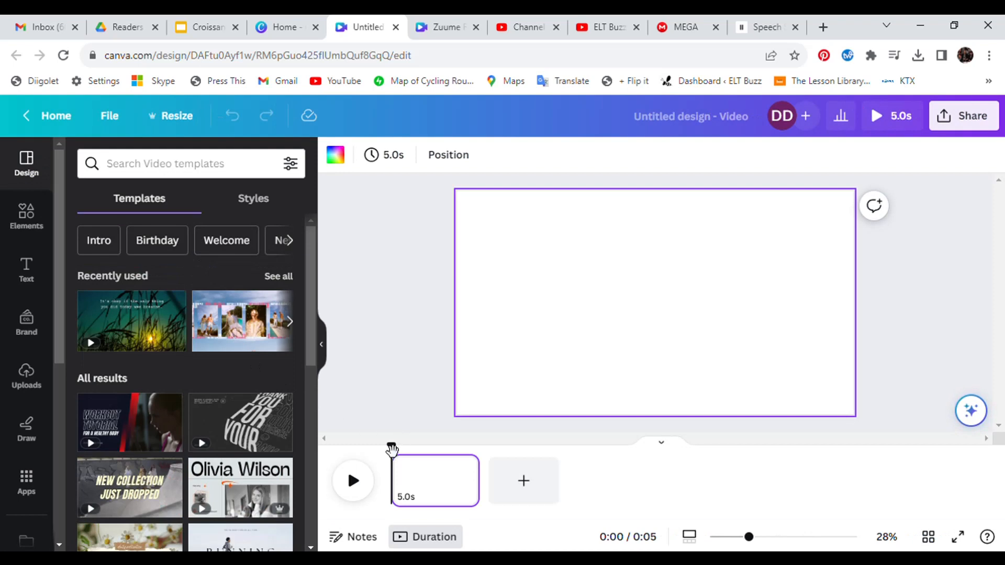
left_click(545, 484)
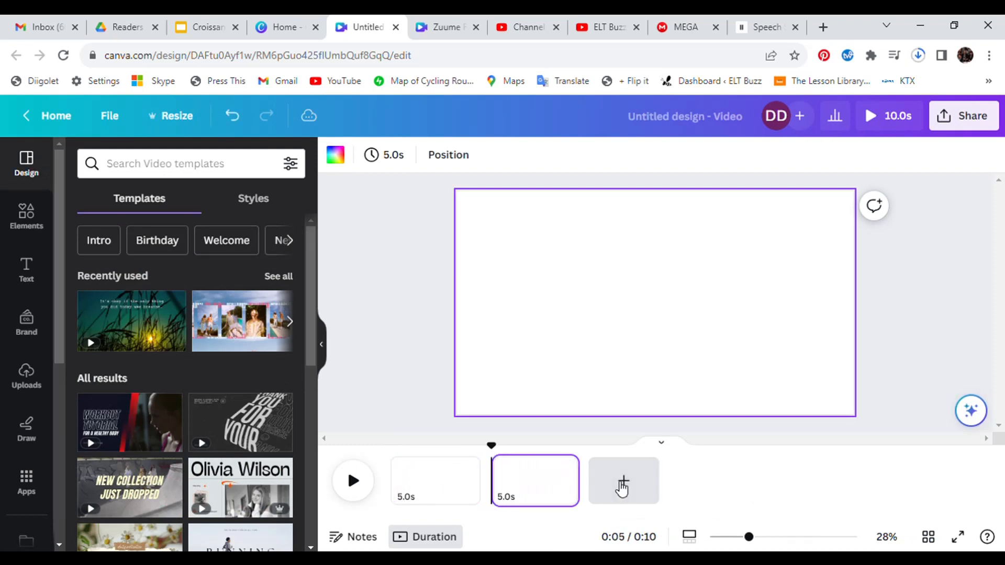
left_click(621, 484)
left_click(713, 485)
left_click(817, 492)
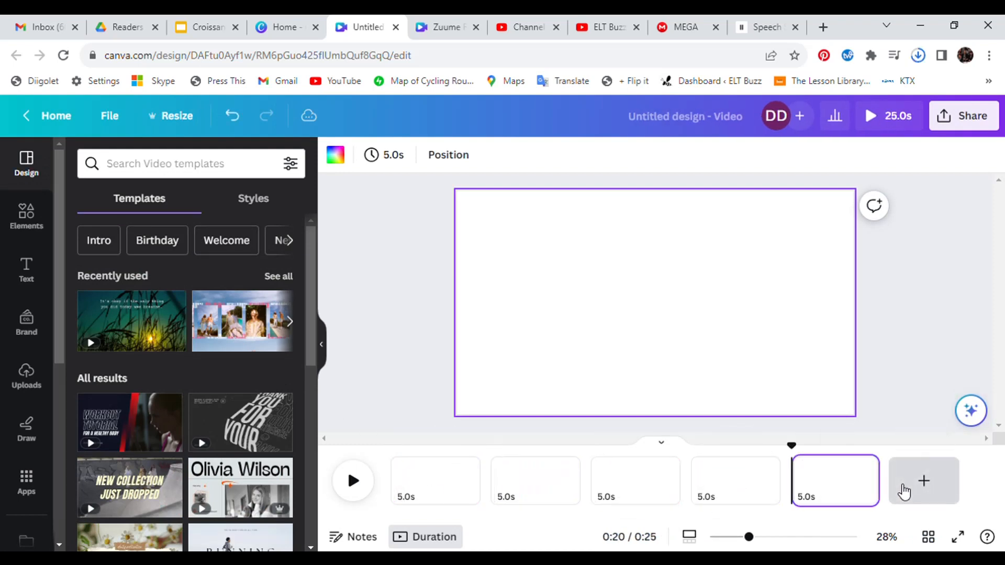
left_click(903, 489)
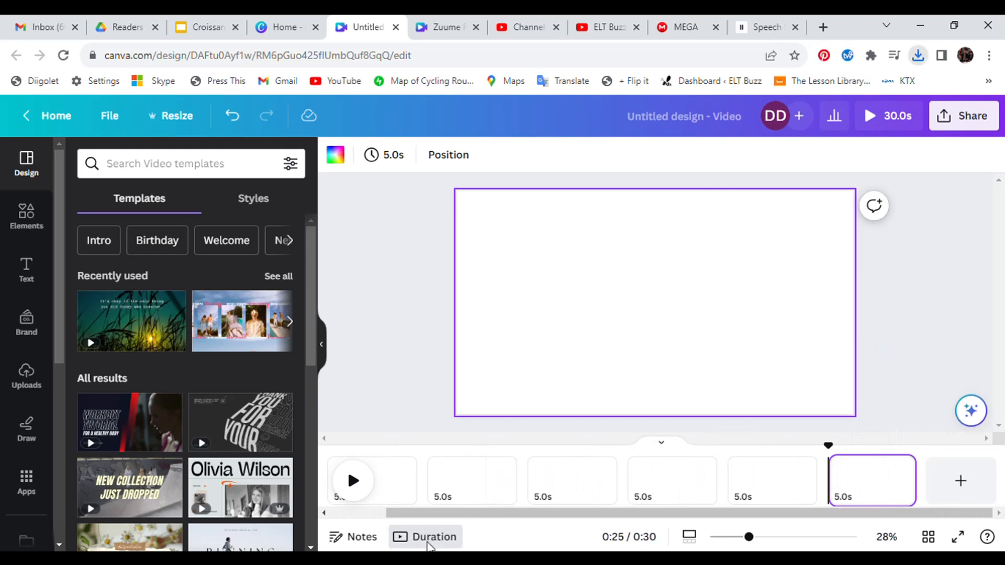
Return to the Zuume Rough Bold croissant video design to check its MP4 download
left_click(444, 29)
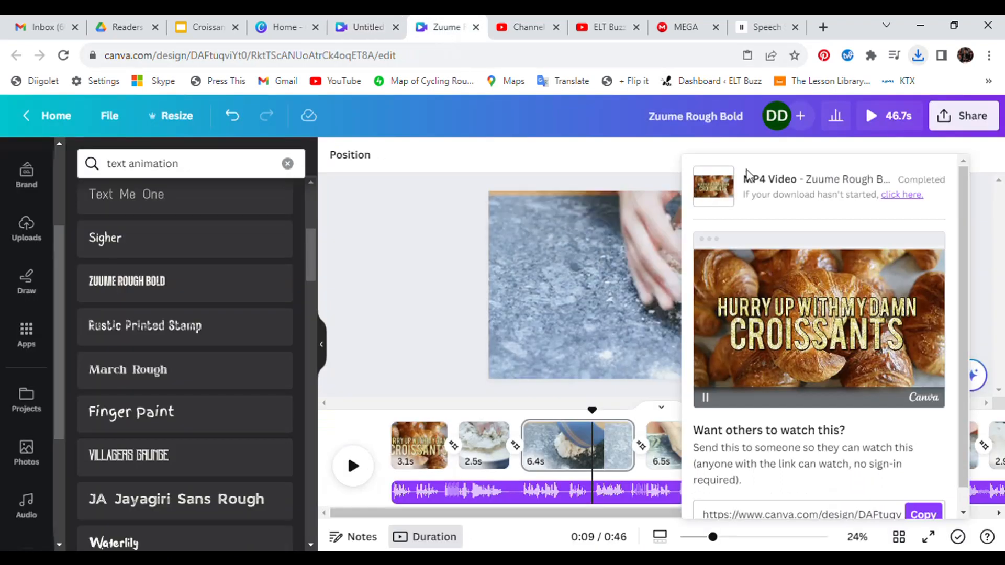